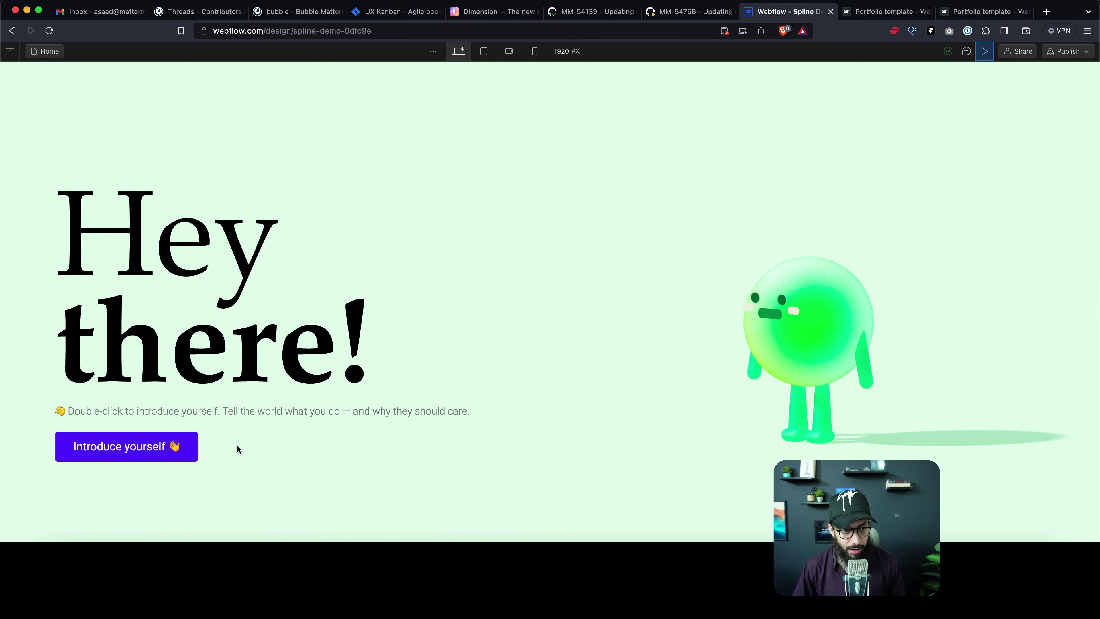
Switch to Spline and copy the scene's production URL from the Vanilla js code export
{"action": "mouse_move", "coordinate": [176, 449]}
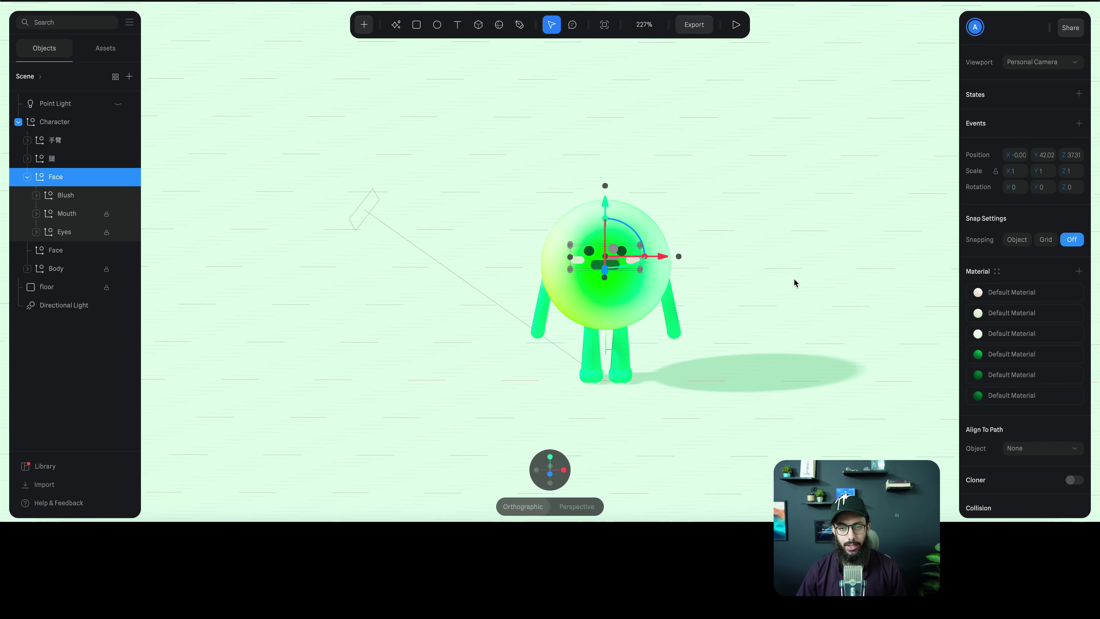
{"action": "key", "text": "super+Tab"}
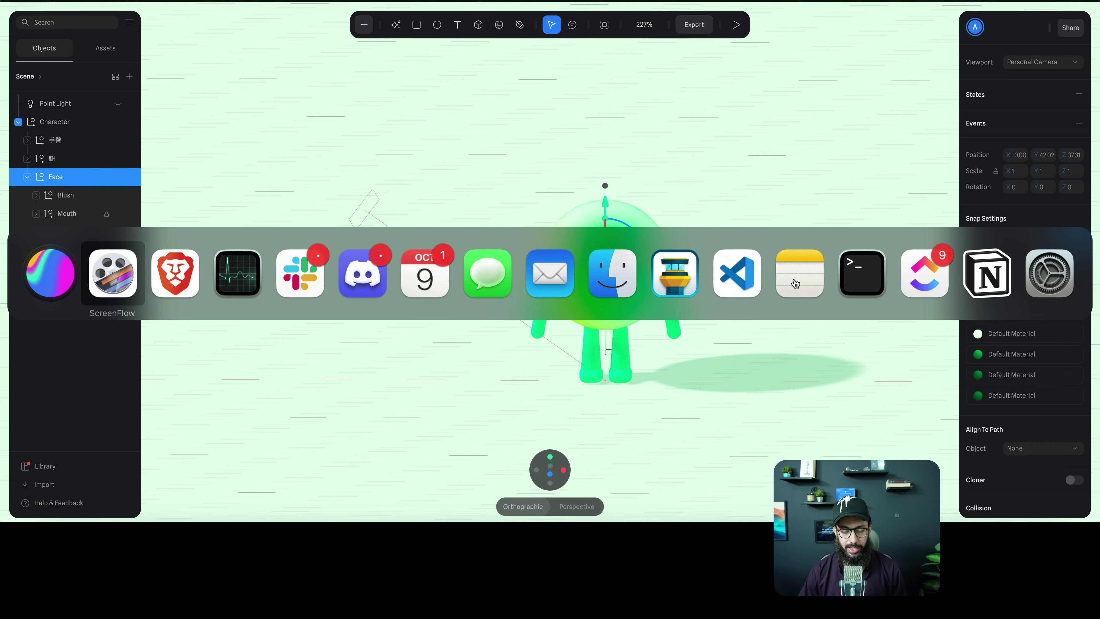
{"action": "key", "text": "super+Tab"}
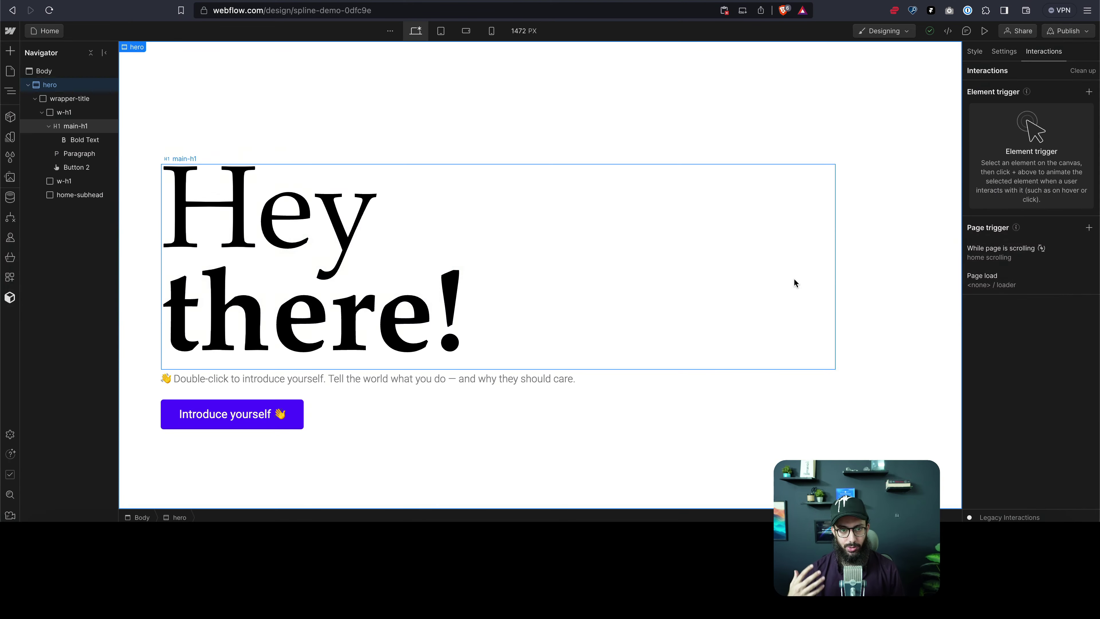
{"action": "key", "text": "super+Tab"}
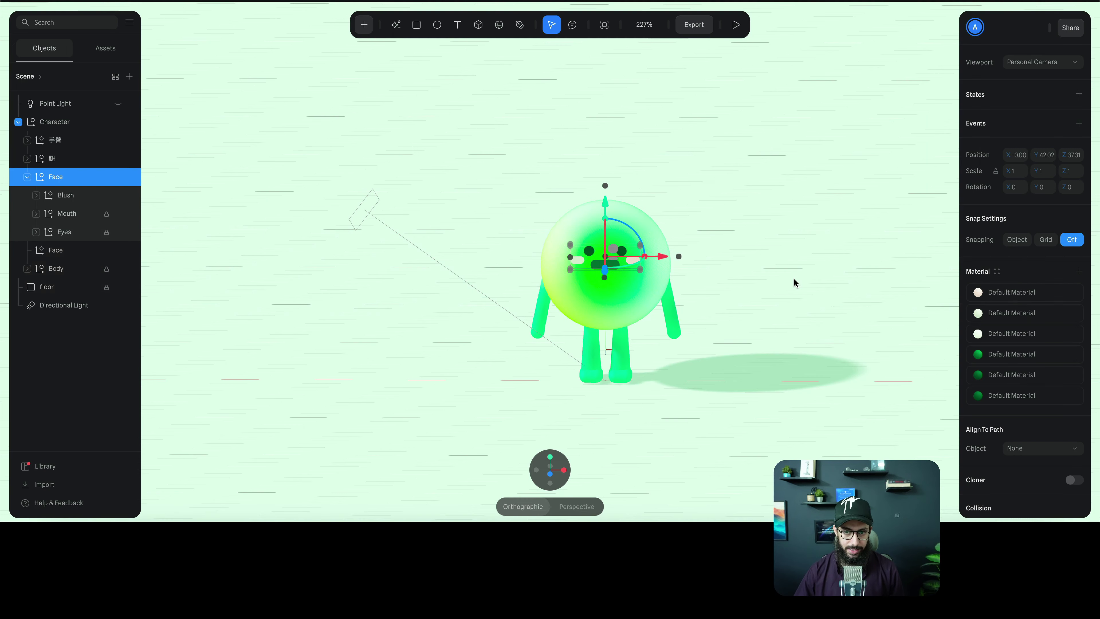
{"action": "left_click", "coordinate": [693, 32]}
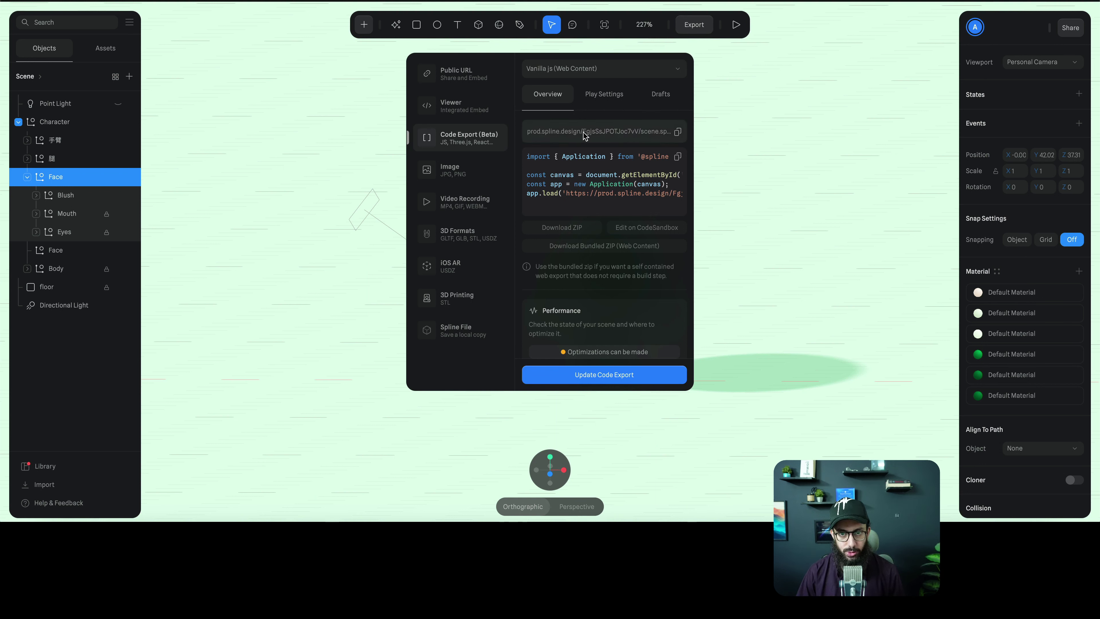
{"action": "left_click", "coordinate": [678, 131]}
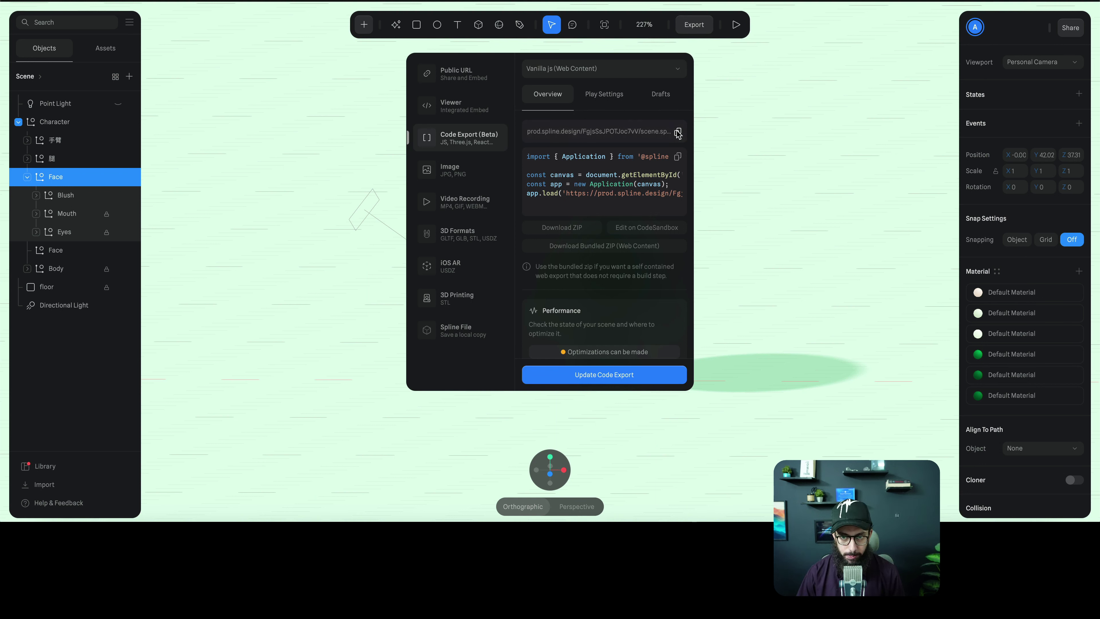
Check the play settings of the code export and update the export
{"action": "left_click", "coordinate": [604, 100]}
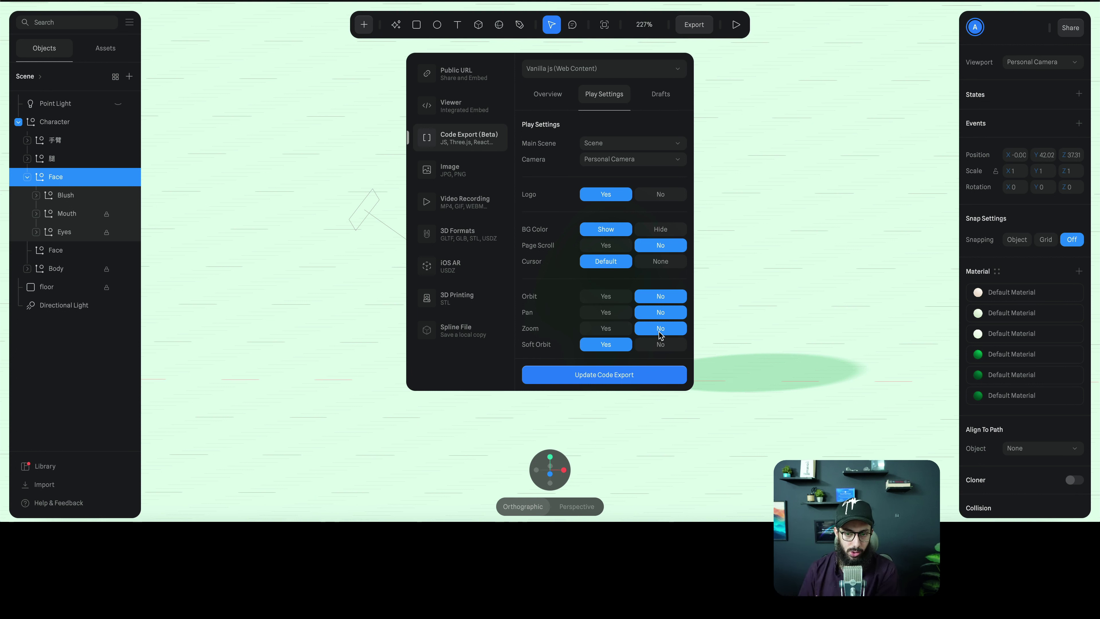
{"action": "left_click", "coordinate": [601, 375]}
{"action": "left_click", "coordinate": [548, 96]}
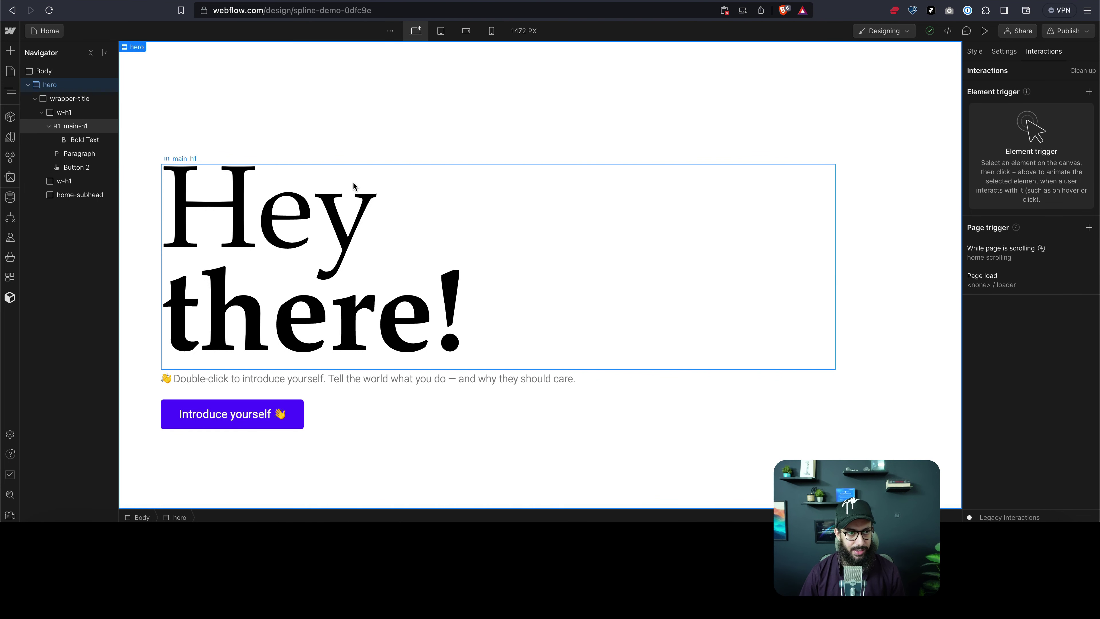
Switch to Webflow, add a Spline Scene element to the hero section and paste the copied scene URL as its source
{"action": "key", "text": "super+k"}
{"action": "type", "text": "spline"}
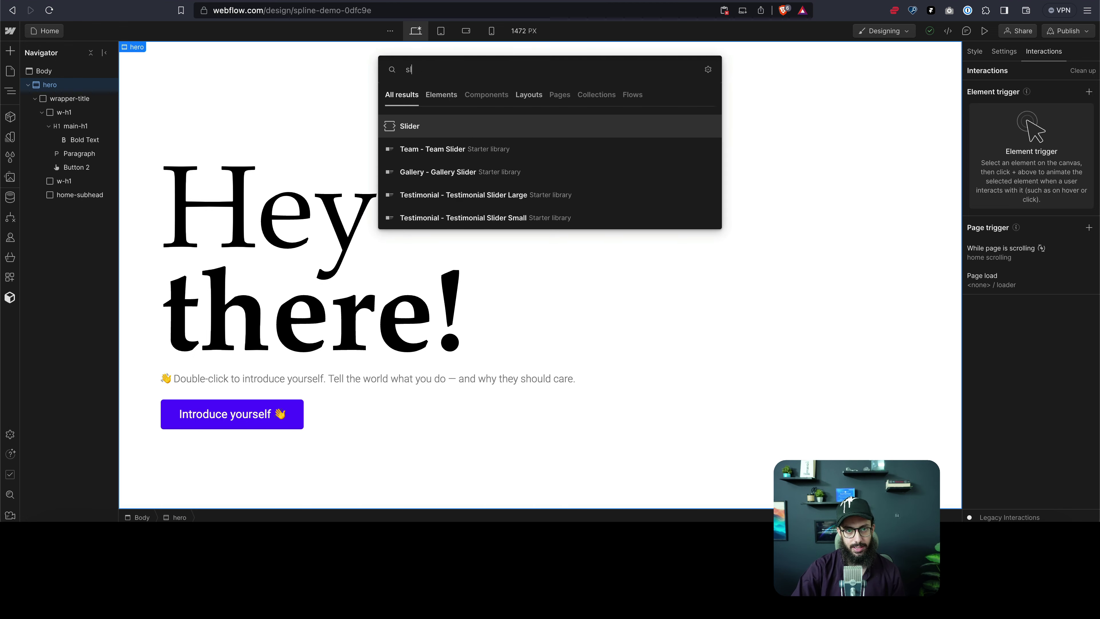
{"action": "key", "text": "Return"}
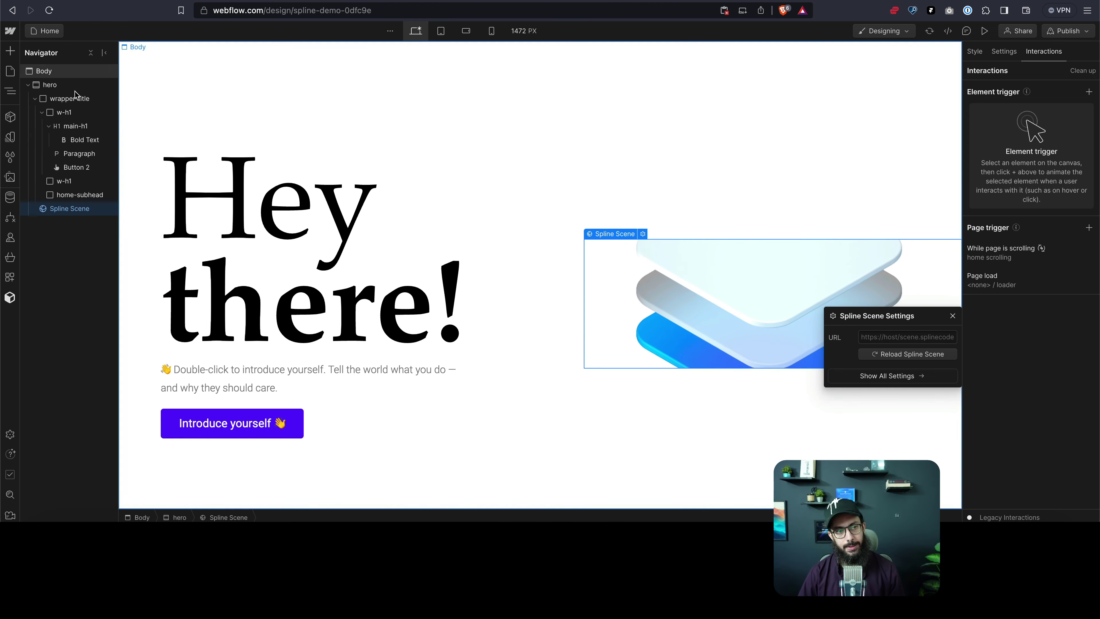
{"action": "left_click", "coordinate": [896, 337]}
{"action": "key", "text": "super+v"}
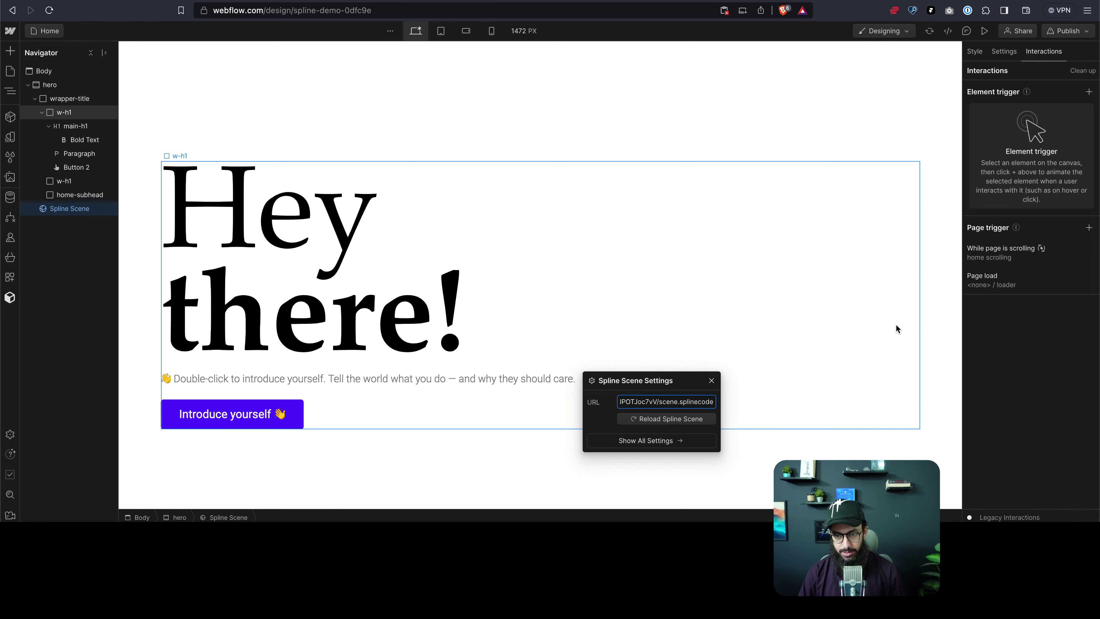
Set the Spline scene's width to 100 VW and its height to 100 VH
{"action": "left_click", "coordinate": [975, 51]}
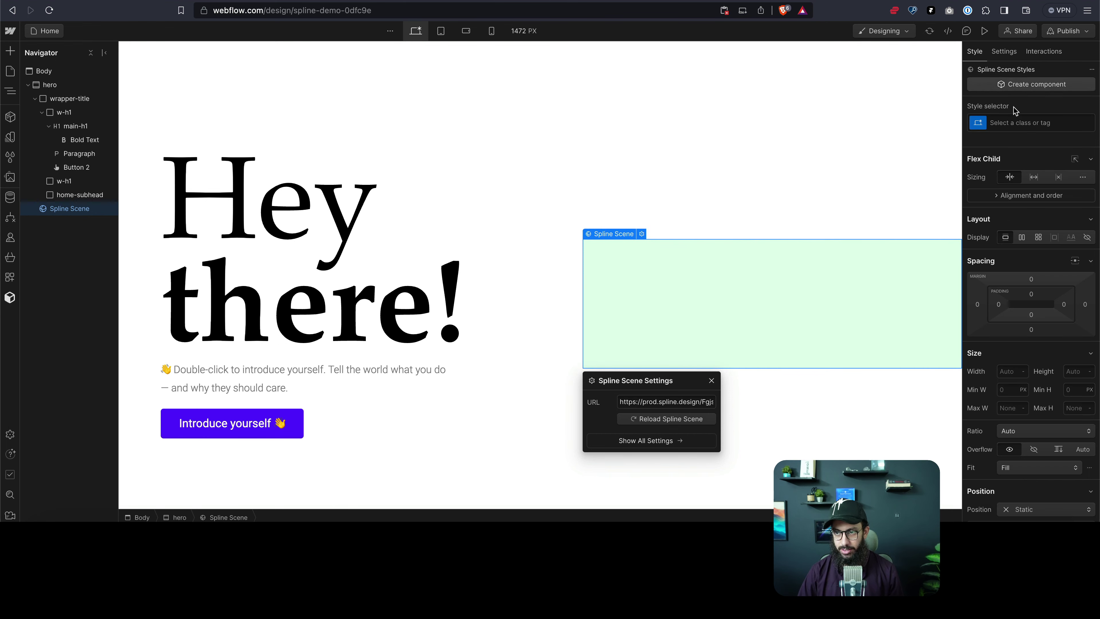
{"action": "left_click", "coordinate": [1001, 372]}
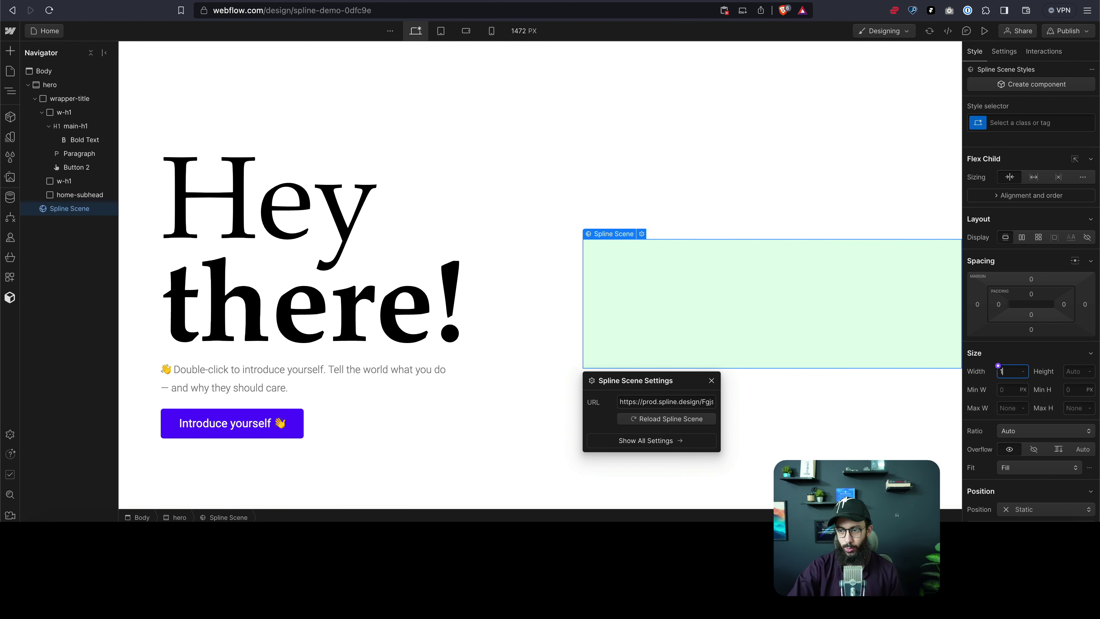
{"action": "type", "text": "100vw"}
{"action": "key", "text": "Return"}
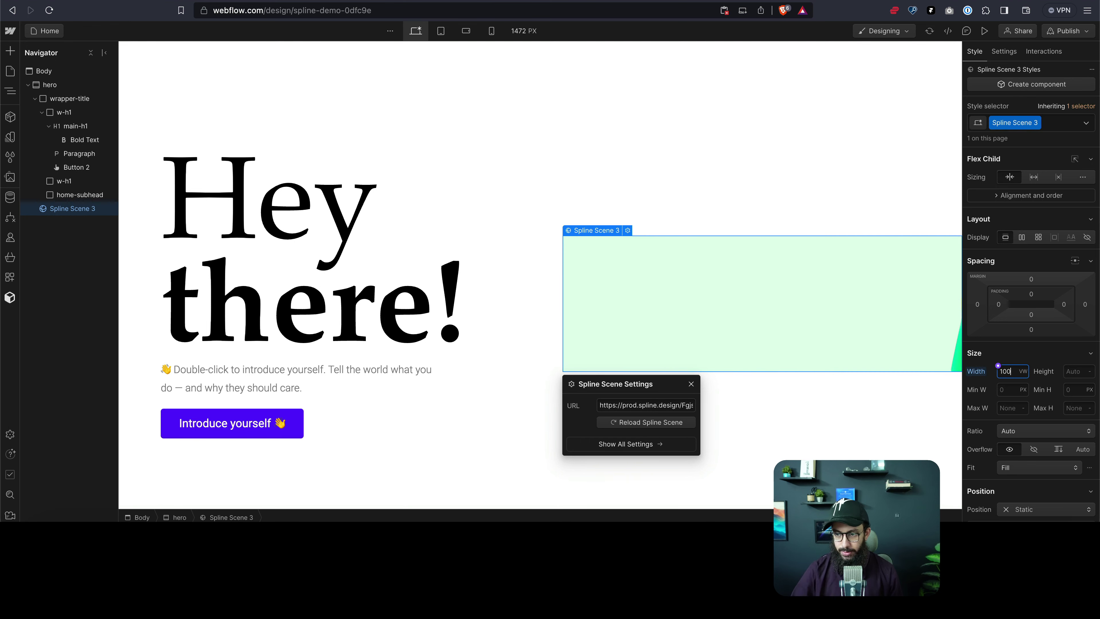
{"action": "left_click", "coordinate": [1075, 372]}
{"action": "type", "text": "100"}
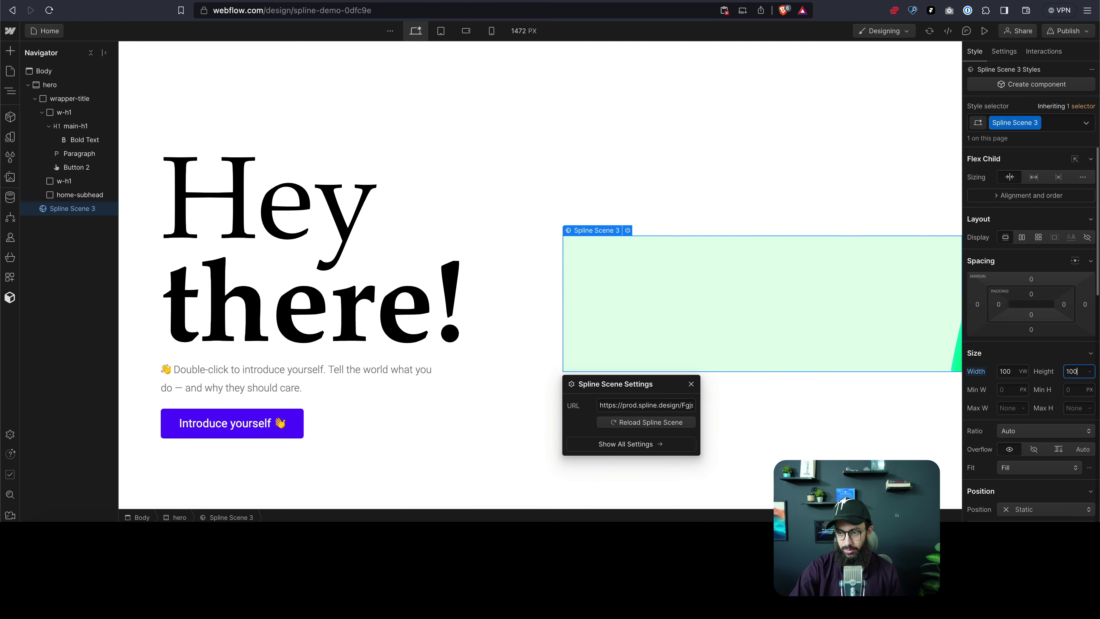
{"action": "type", "text": "vh"}
{"action": "key", "text": "Return"}
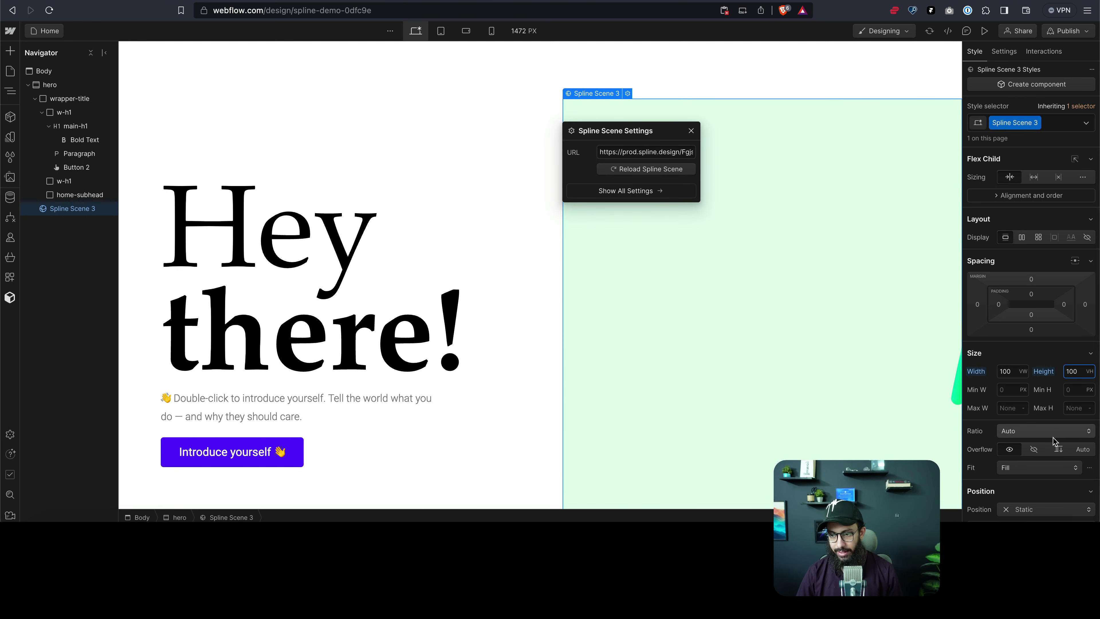
Set the Spline scene's position to Fixed with top and left offsets of 0, and move it above wrapper-title inside hero
{"action": "scroll", "coordinate": [1052, 440], "scroll_direction": "down", "scroll_amount": 3}
{"action": "left_click", "coordinate": [1037, 393]}
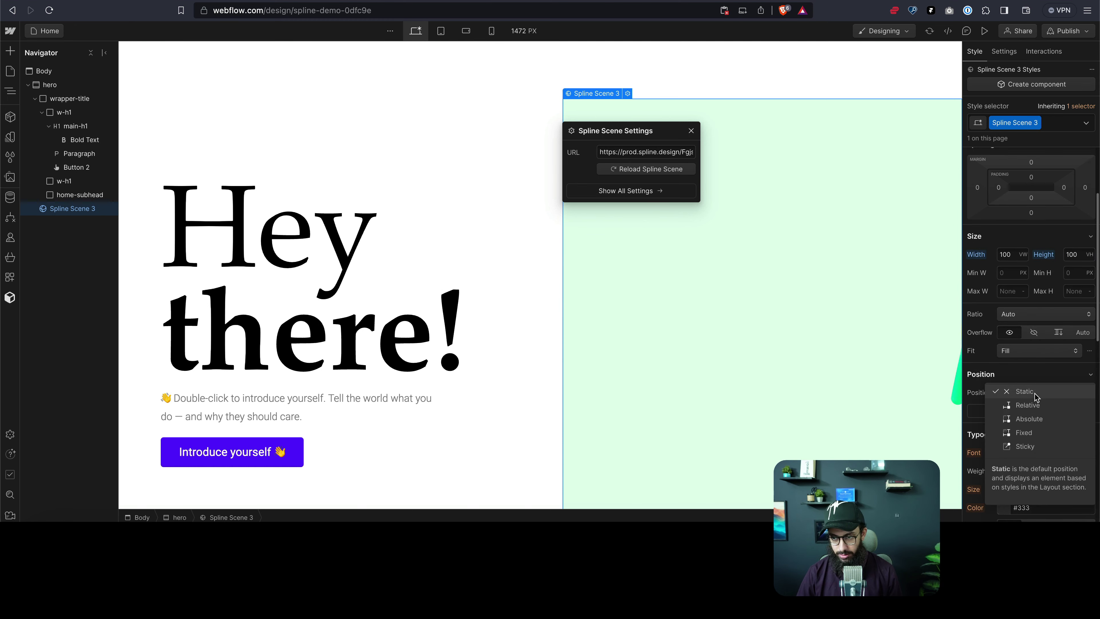
{"action": "left_click", "coordinate": [1031, 432]}
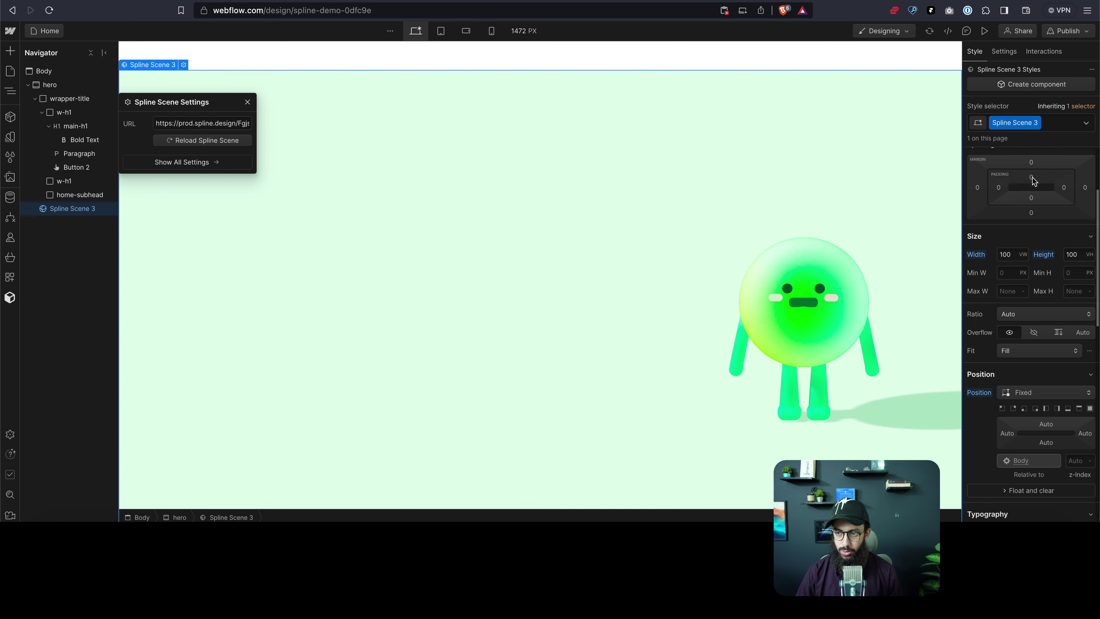
{"action": "left_click", "coordinate": [1046, 424]}
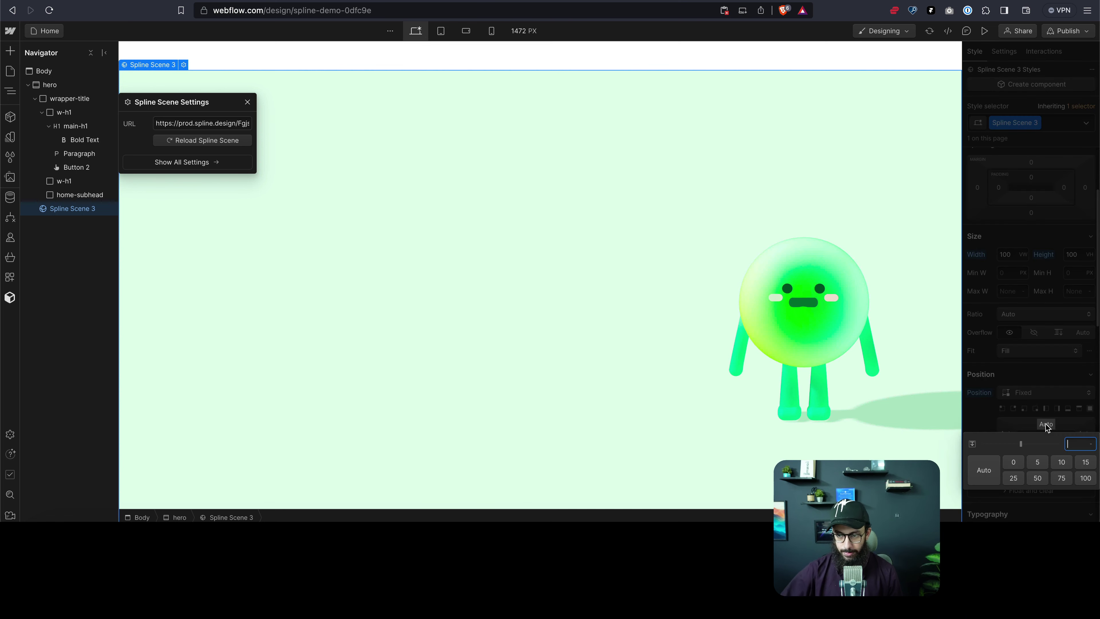
{"action": "type", "text": "0"}
{"action": "key", "text": "Return"}
{"action": "left_click", "coordinate": [1008, 434]}
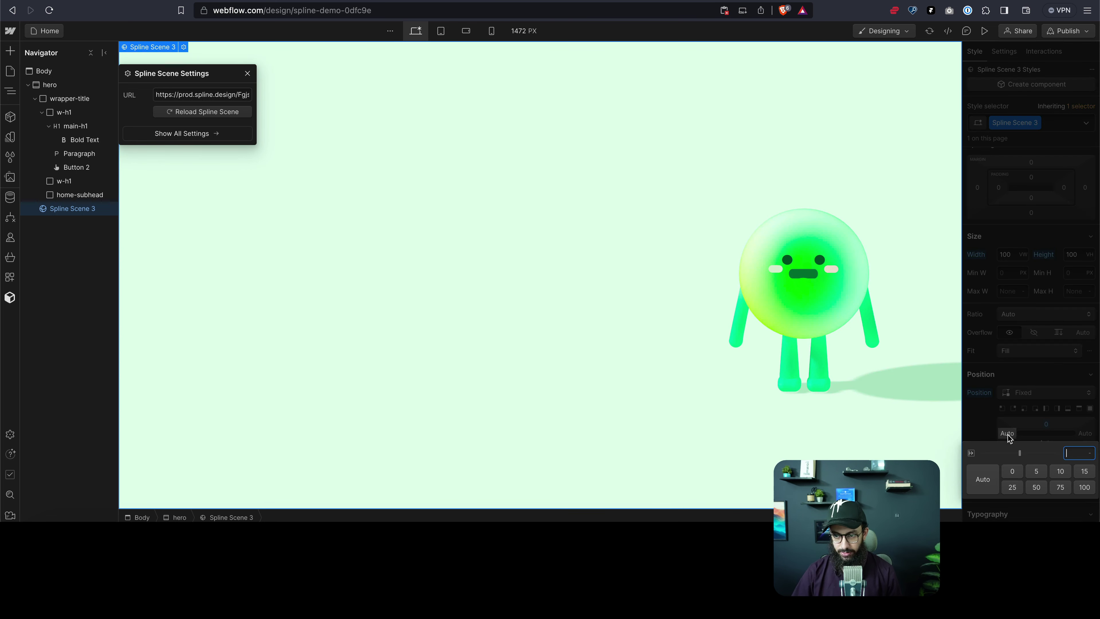
{"action": "type", "text": "0"}
{"action": "key", "text": "Return"}
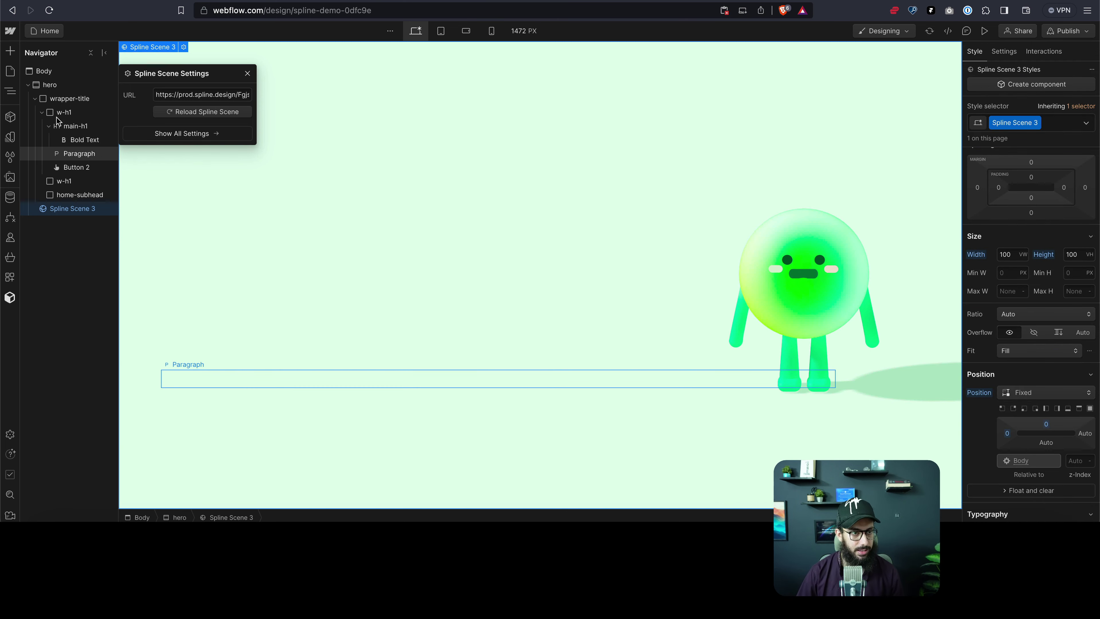
{"action": "left_click_drag", "start_coordinate": [69, 206], "coordinate": [60, 93]}
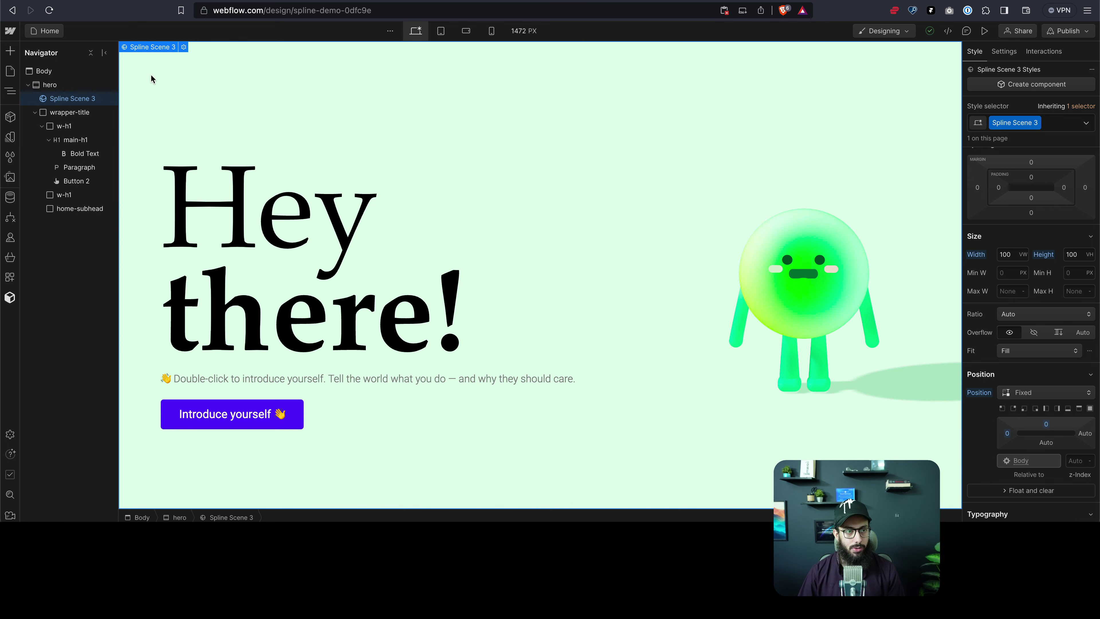
Give the hero section a Mouse move over element trigger with the Play mouse animation action
{"action": "left_click", "coordinate": [86, 87]}
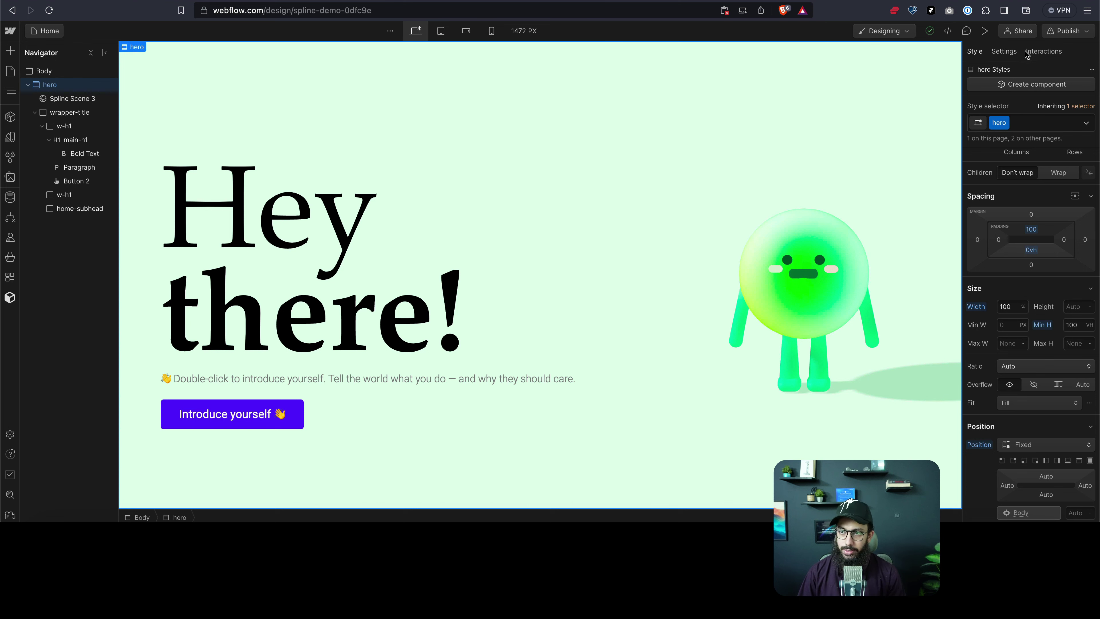
{"action": "left_click", "coordinate": [1044, 52]}
{"action": "left_click", "coordinate": [1089, 92]}
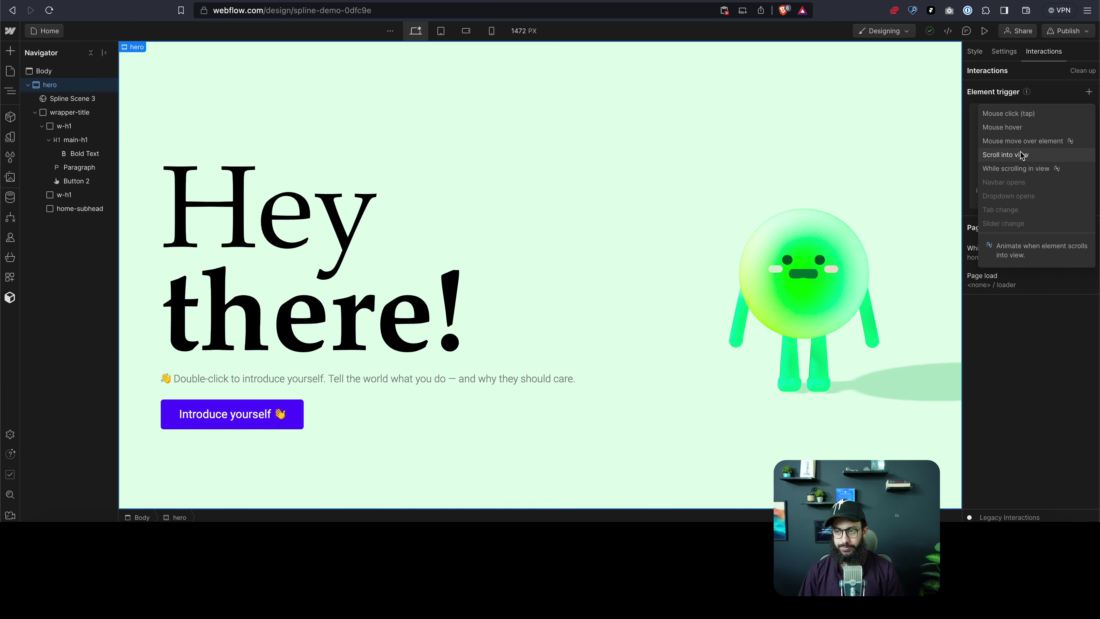
{"action": "left_click", "coordinate": [1019, 142]}
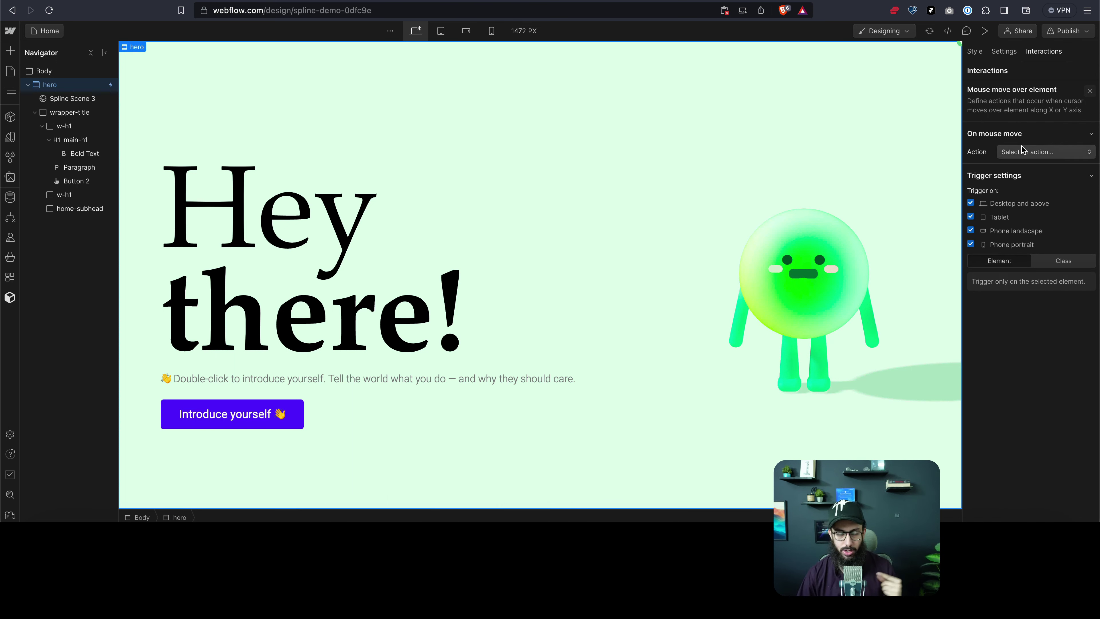
{"action": "left_click", "coordinate": [1022, 151]}
{"action": "left_click", "coordinate": [1033, 179]}
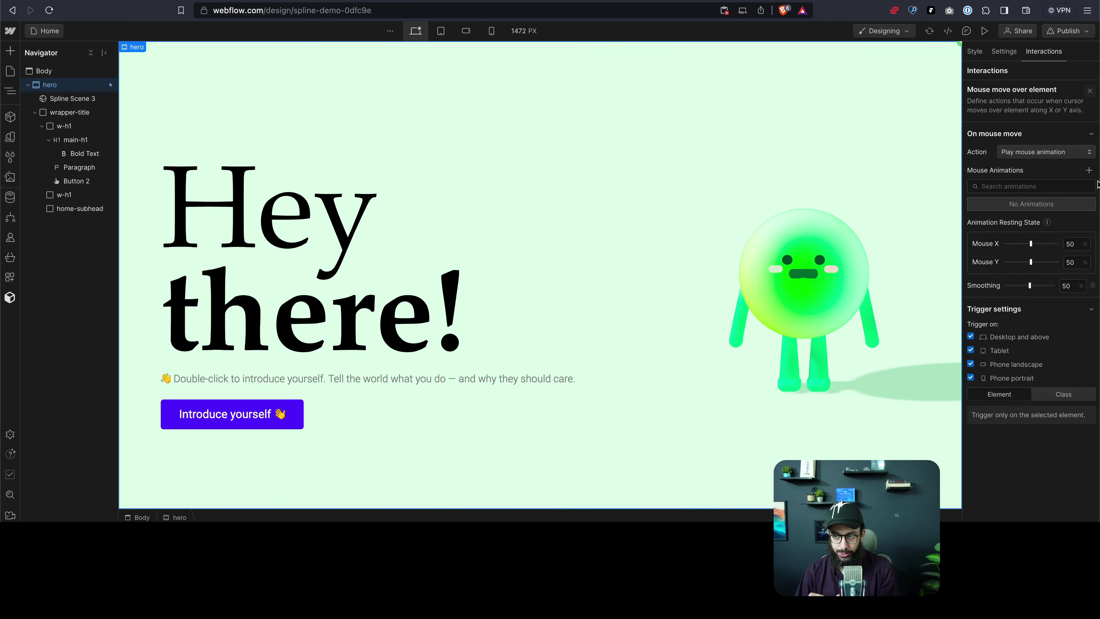
Create a new mouse animation named "Object Animation"
{"action": "left_click", "coordinate": [1089, 170]}
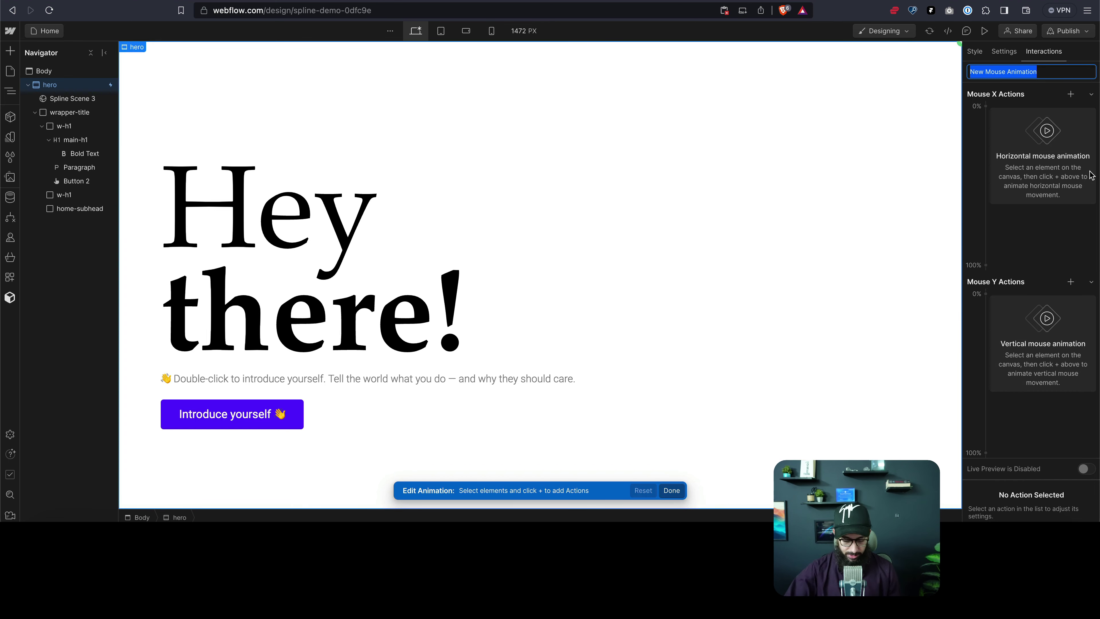
{"action": "type", "text": "Ob"}
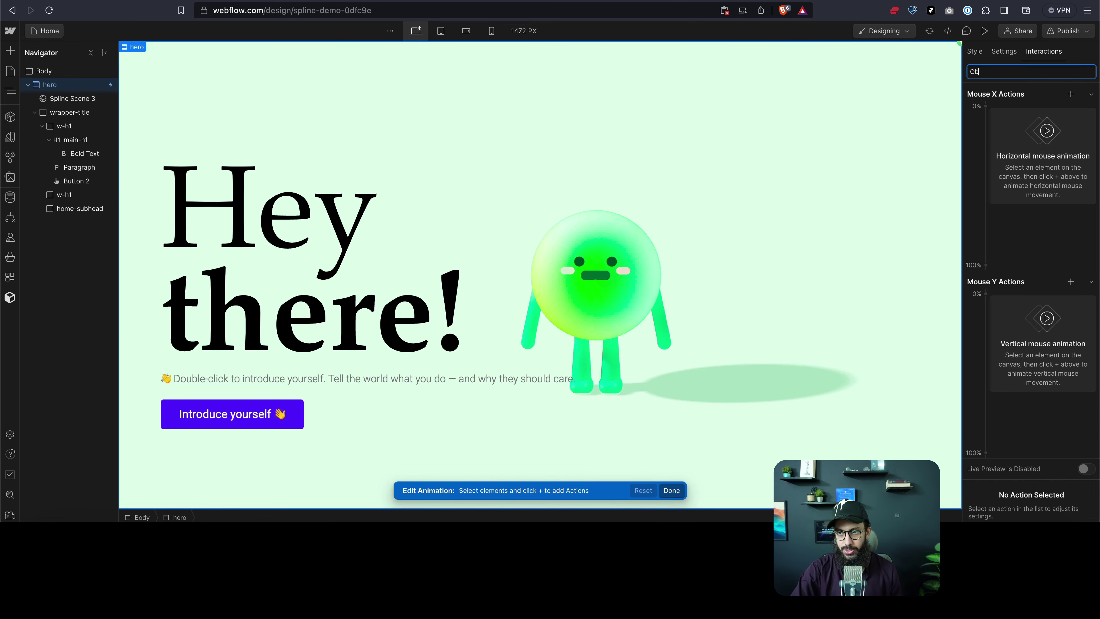
{"action": "type", "text": "ject Animation"}
{"action": "key", "text": "Return"}
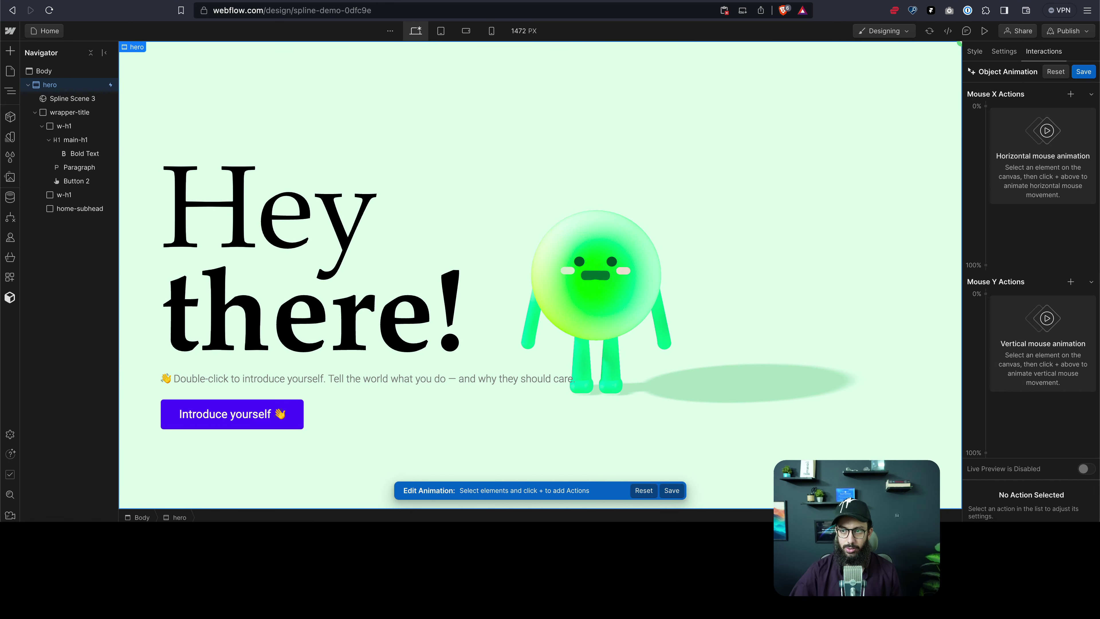
Add a Spline action for the Spline scene to the Mouse X Actions and show its keyframes
{"action": "left_click", "coordinate": [74, 100]}
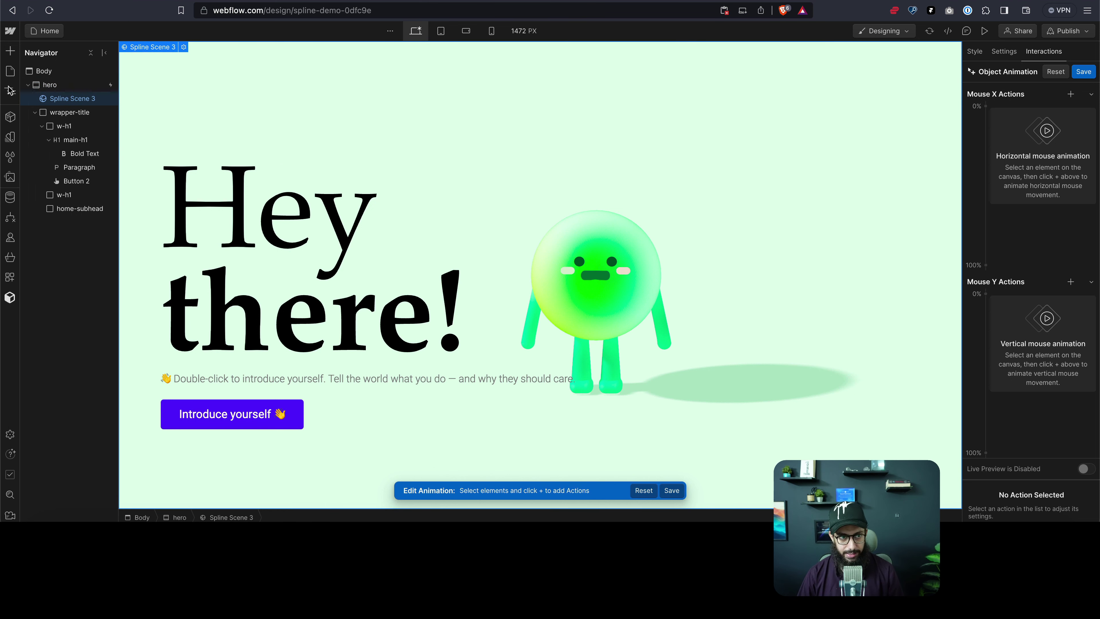
{"action": "left_click", "coordinate": [1071, 94]}
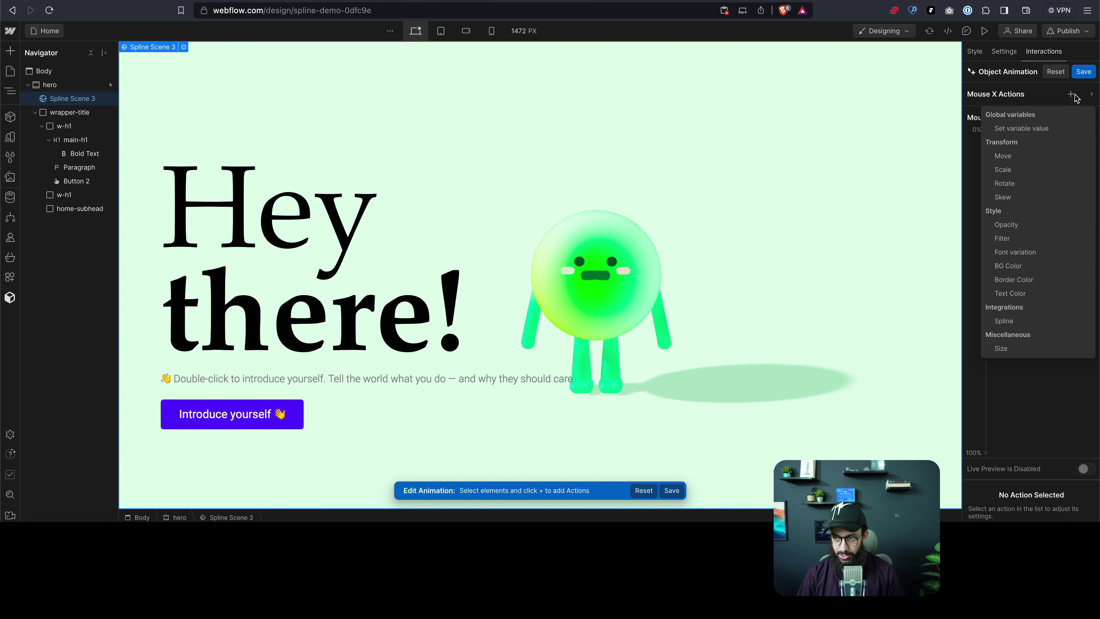
{"action": "left_click", "coordinate": [1029, 325]}
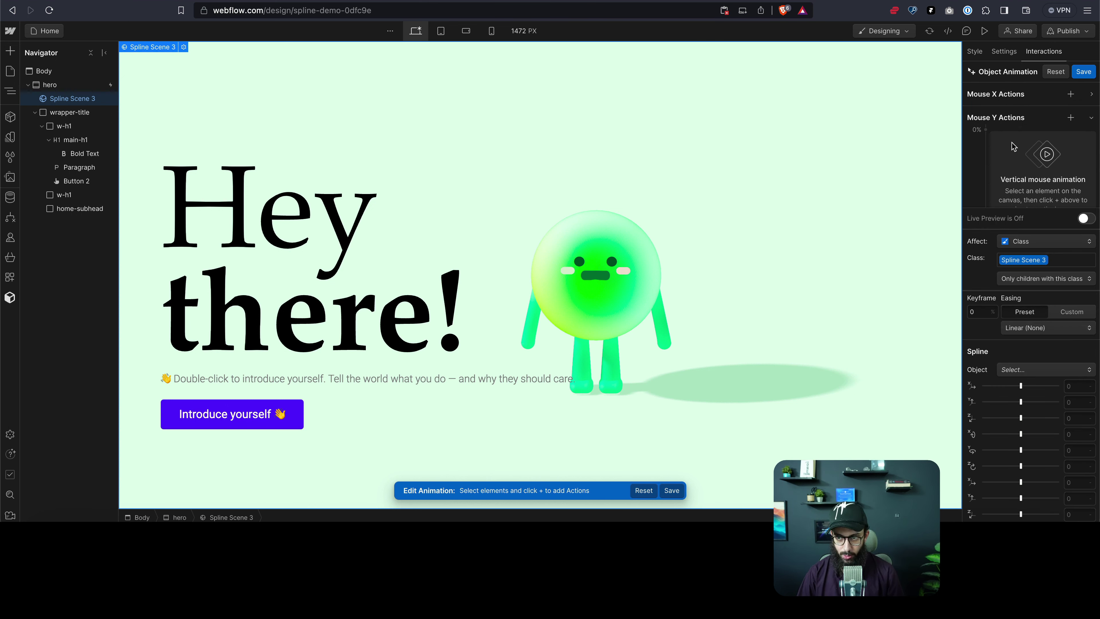
{"action": "left_click", "coordinate": [1089, 95]}
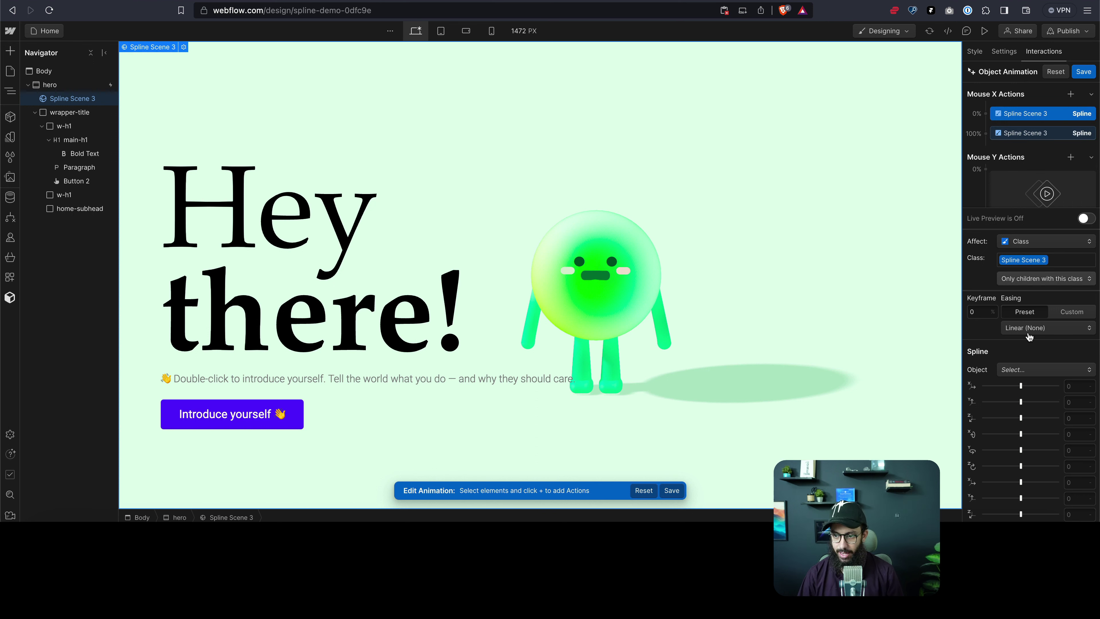
Target the Character object in the 0% Mouse X keyframe, with X position 0 and Y rotation -0.8
{"action": "left_click", "coordinate": [1022, 373]}
{"action": "left_click", "coordinate": [1027, 212]}
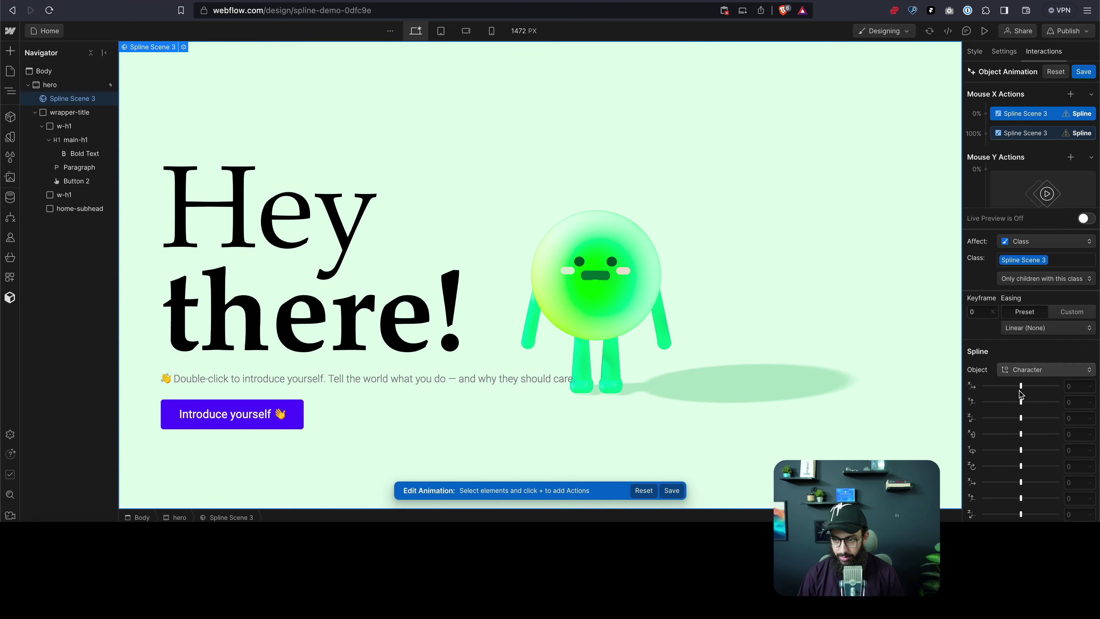
{"action": "left_click_drag", "start_coordinate": [1022, 386], "coordinate": [1025, 387]}
{"action": "left_click", "coordinate": [1073, 386]}
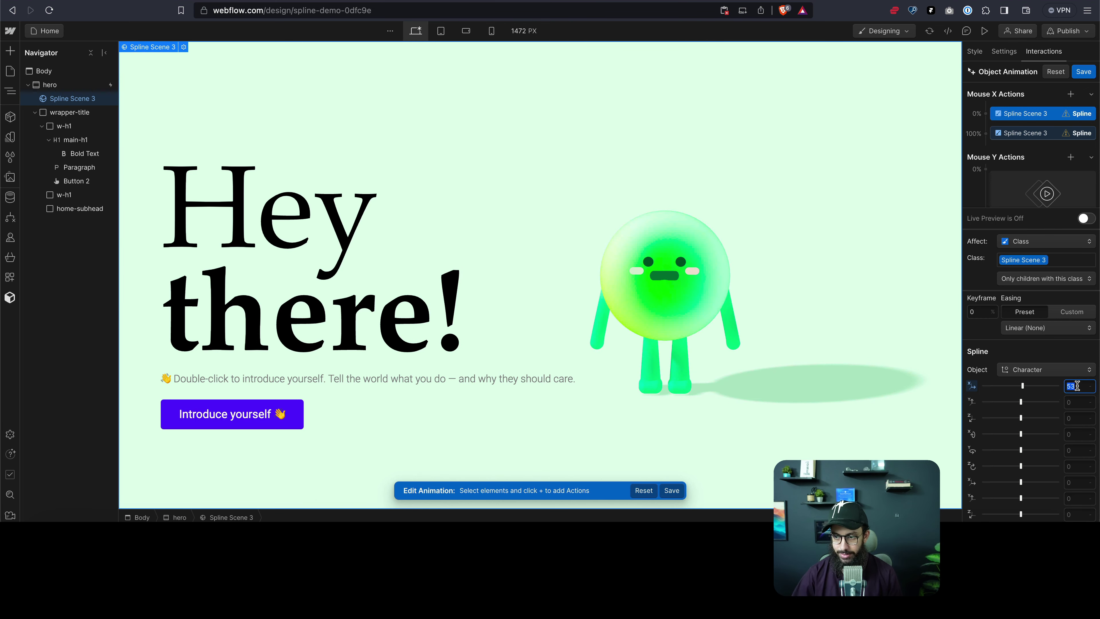
{"action": "type", "text": "0"}
{"action": "key", "text": "Return"}
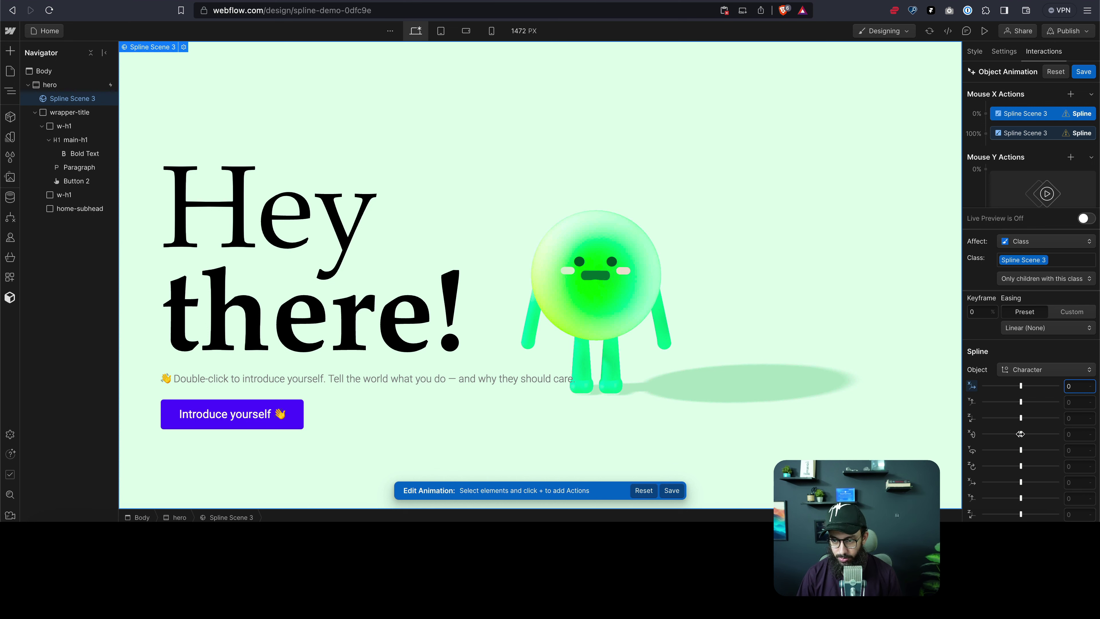
{"action": "left_click_drag", "start_coordinate": [1021, 451], "coordinate": [1016, 452]}
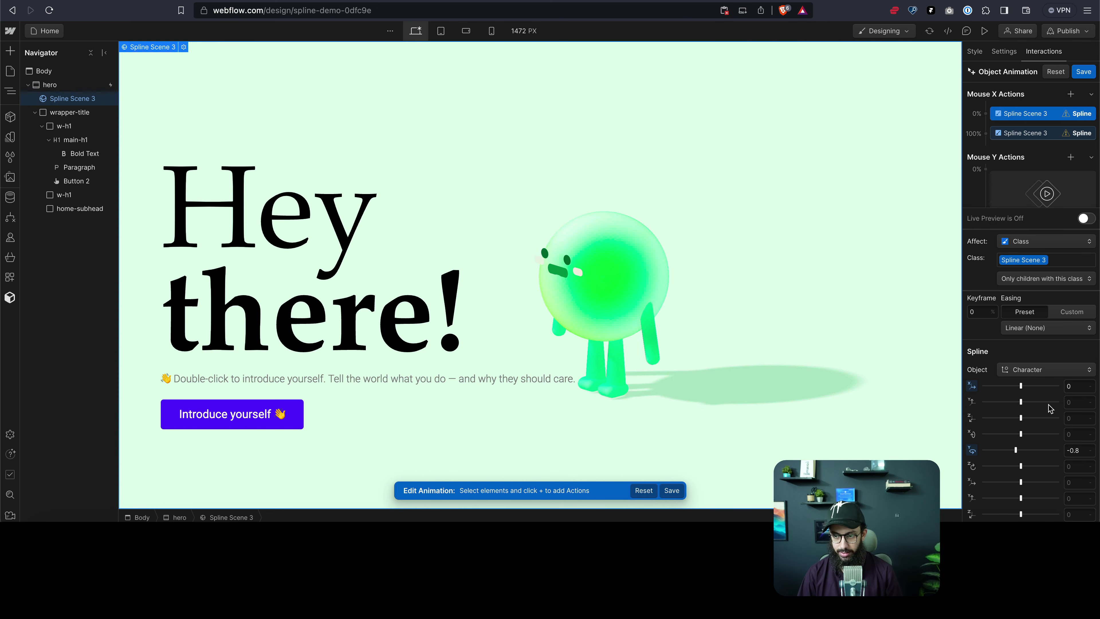
Target the Character object with Y rotation 0 in the 100% Mouse X keyframe, and save the animation
{"action": "left_click", "coordinate": [1025, 133]}
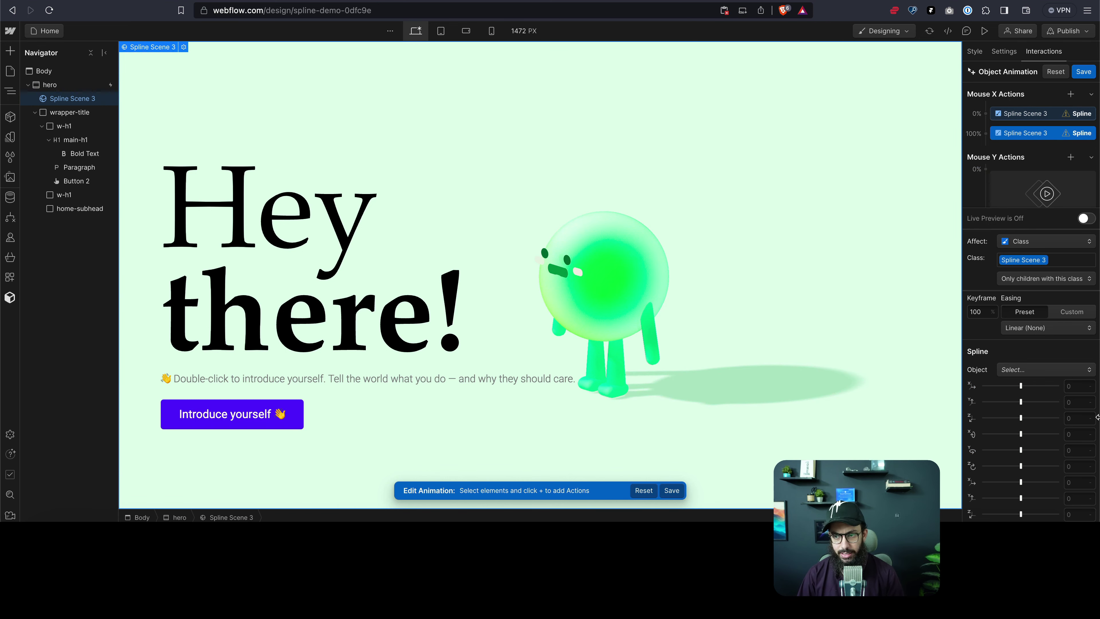
{"action": "left_click", "coordinate": [1073, 450]}
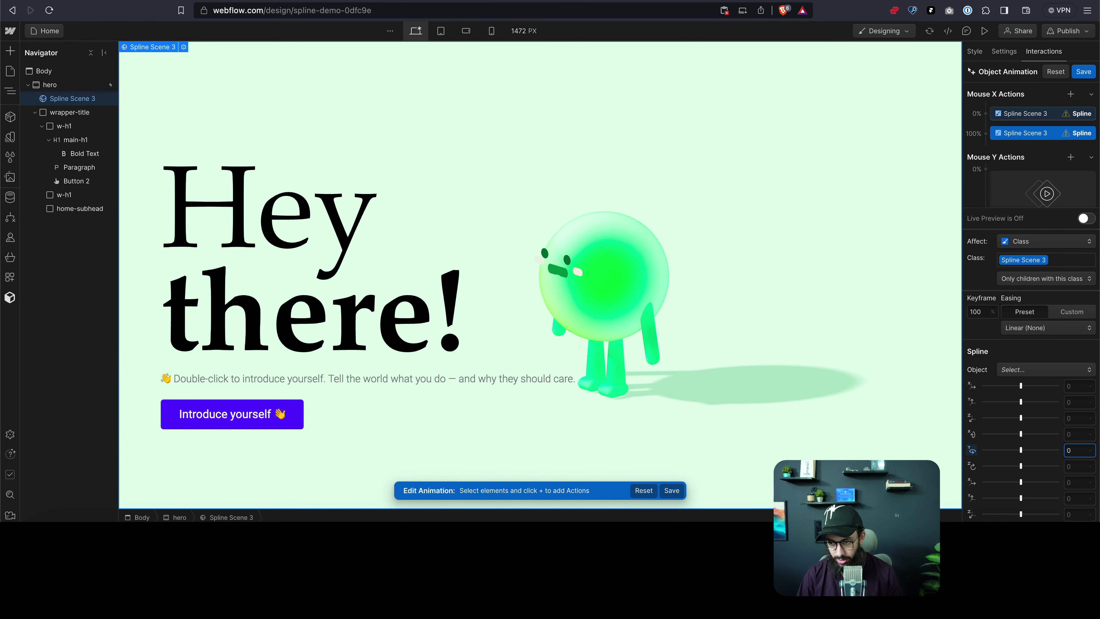
{"action": "left_click", "coordinate": [1074, 434]}
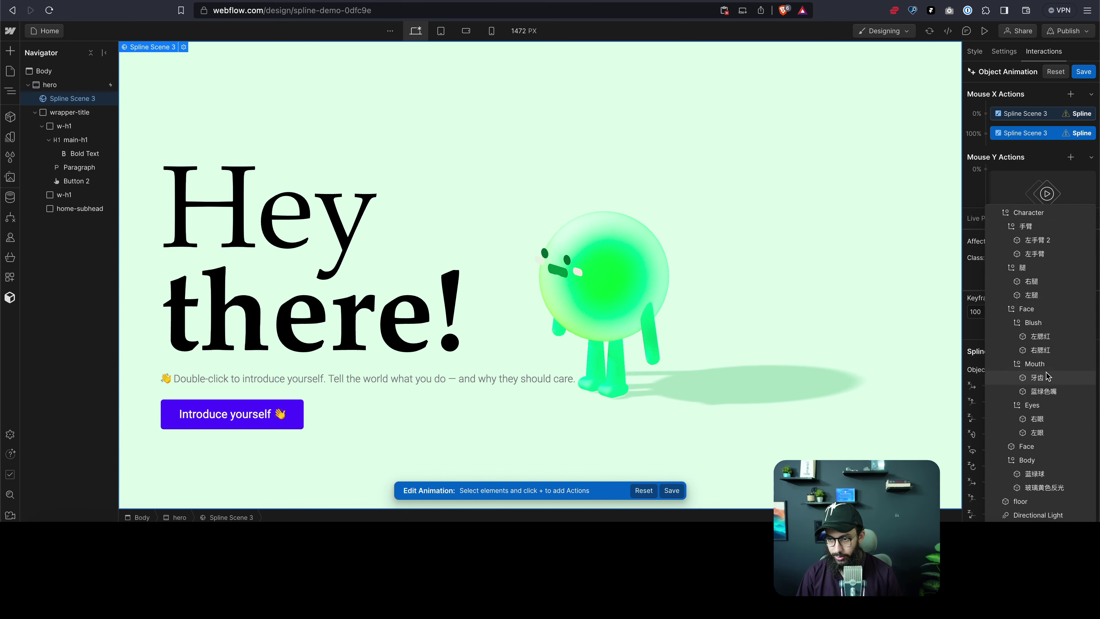
{"action": "left_click", "coordinate": [1053, 370]}
{"action": "left_click", "coordinate": [1039, 212]}
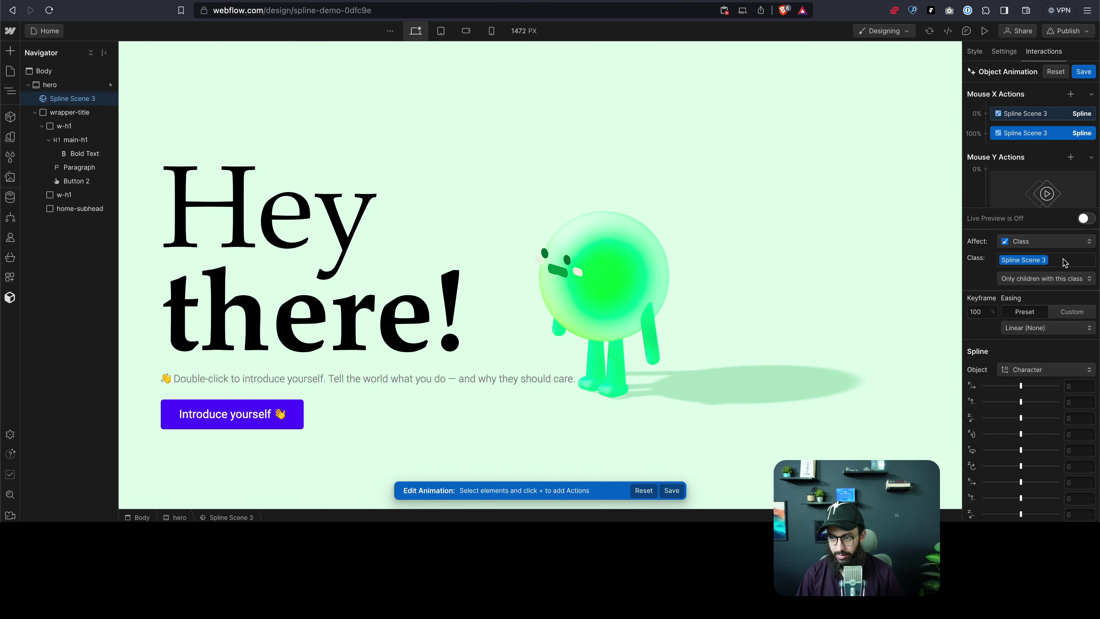
{"action": "left_click", "coordinate": [1074, 451]}
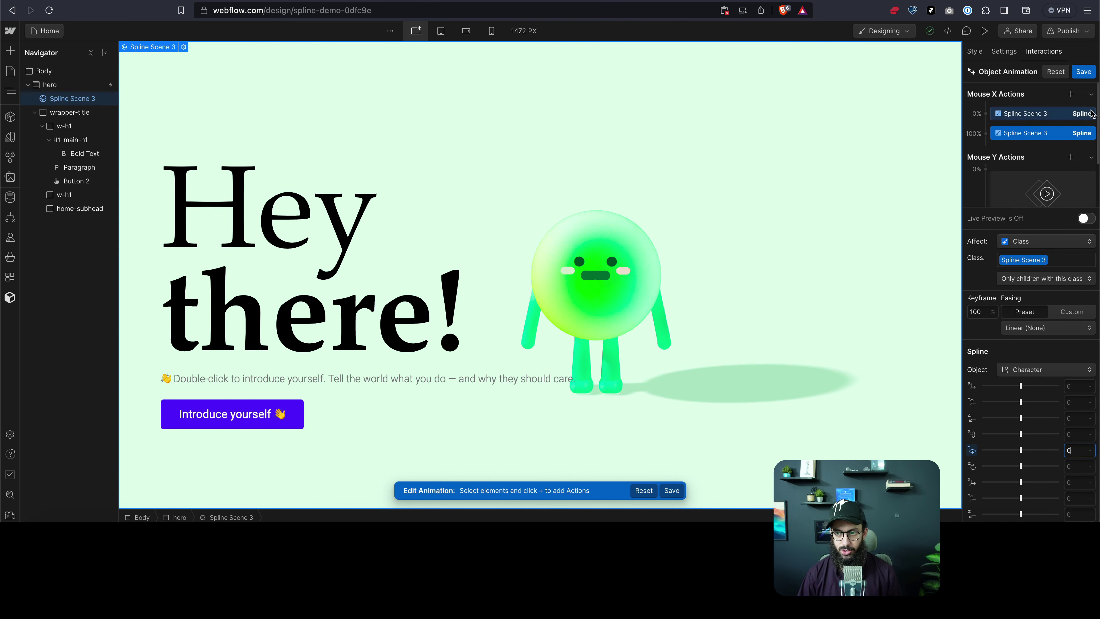
{"action": "left_click", "coordinate": [1086, 74]}
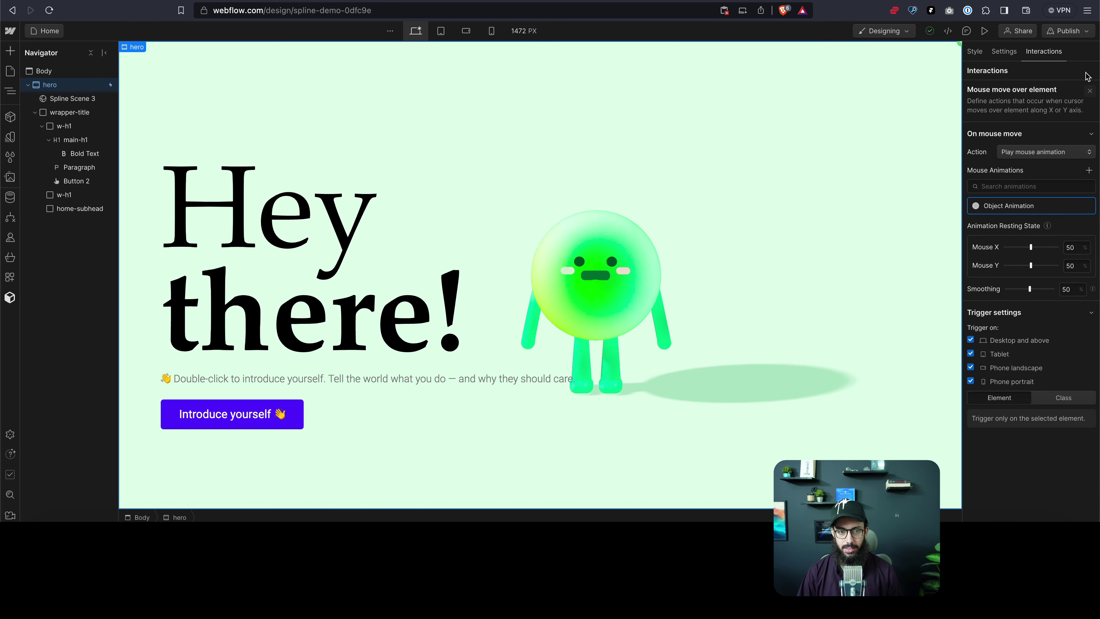
Switch to Spline, close the export dialog and reframe the scene so the character stands on the right side
{"action": "key", "text": "super+Tab"}
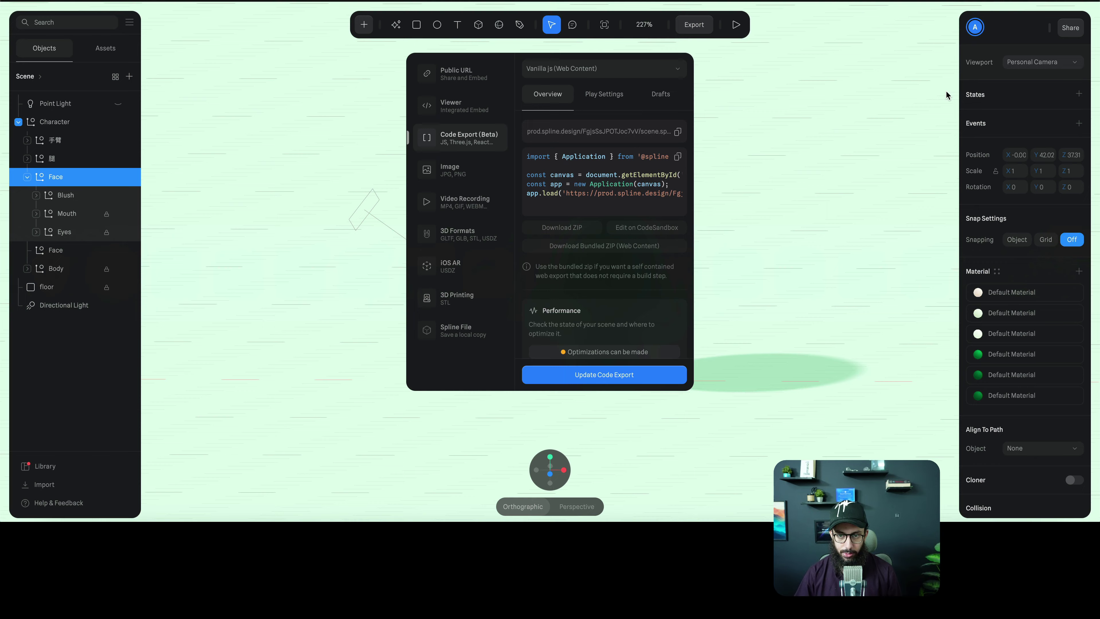
{"action": "left_click", "coordinate": [810, 106]}
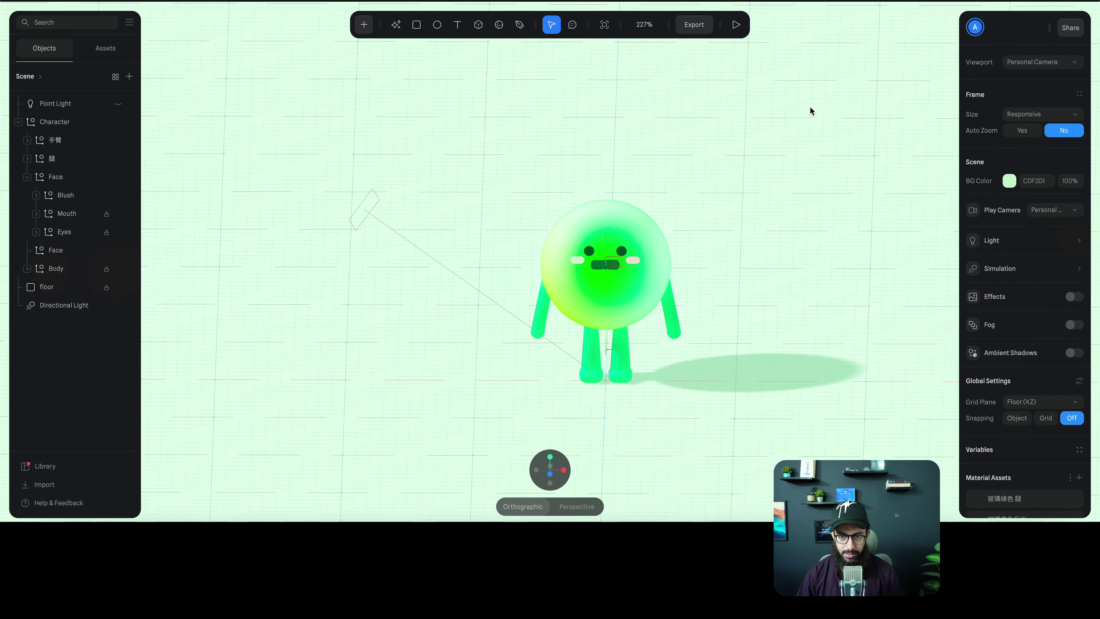
{"action": "middle_click_drag", "start_coordinate": [708, 189], "coordinate": [907, 191]}
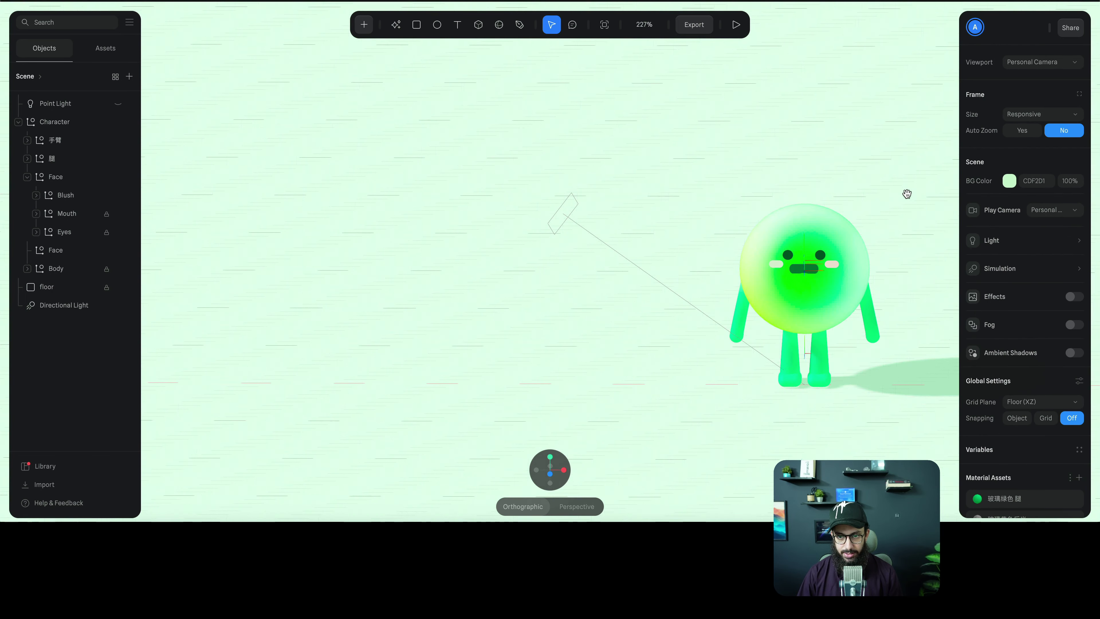
{"action": "middle_click_drag", "start_coordinate": [749, 81], "coordinate": [749, 90]}
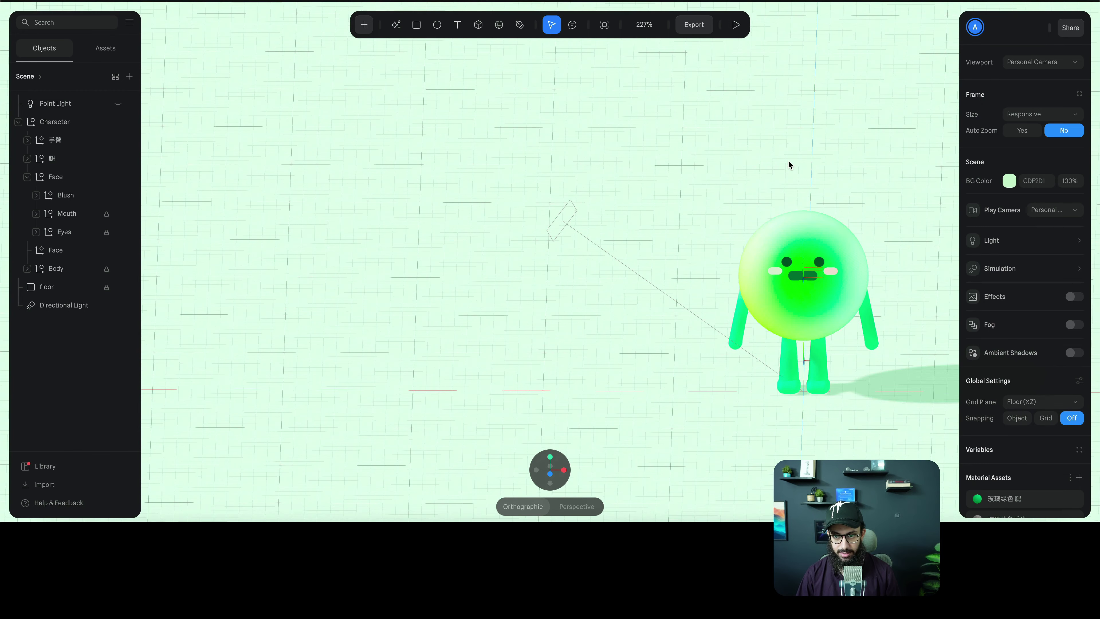
Check that the play settings use Personal Camera, and update the Vanilla js code export of the scene
{"action": "left_click", "coordinate": [686, 26]}
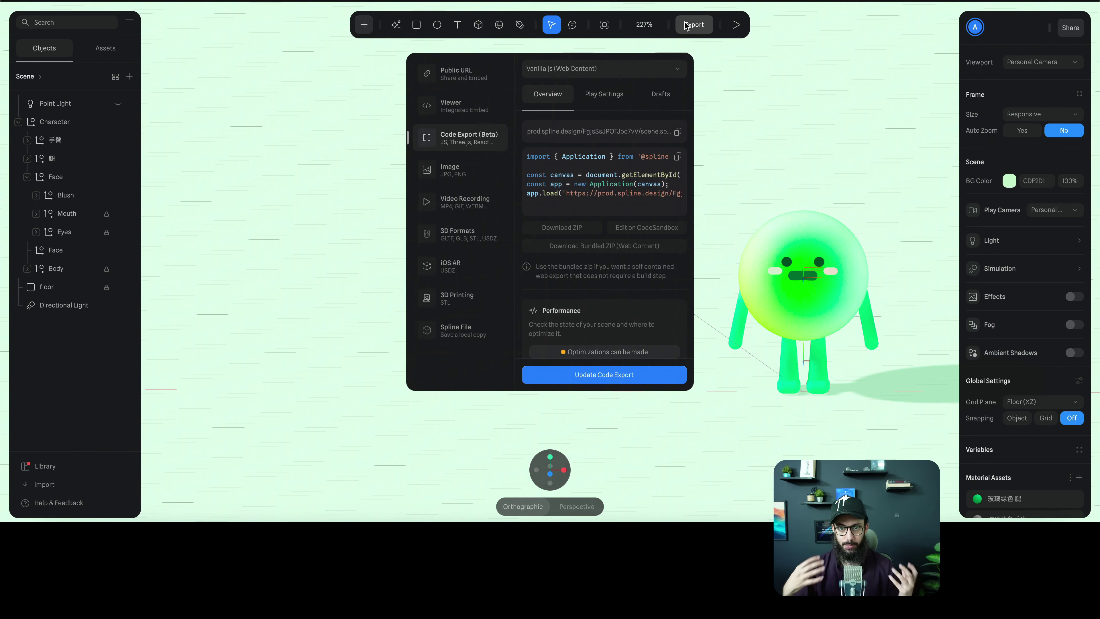
{"action": "left_click", "coordinate": [604, 94]}
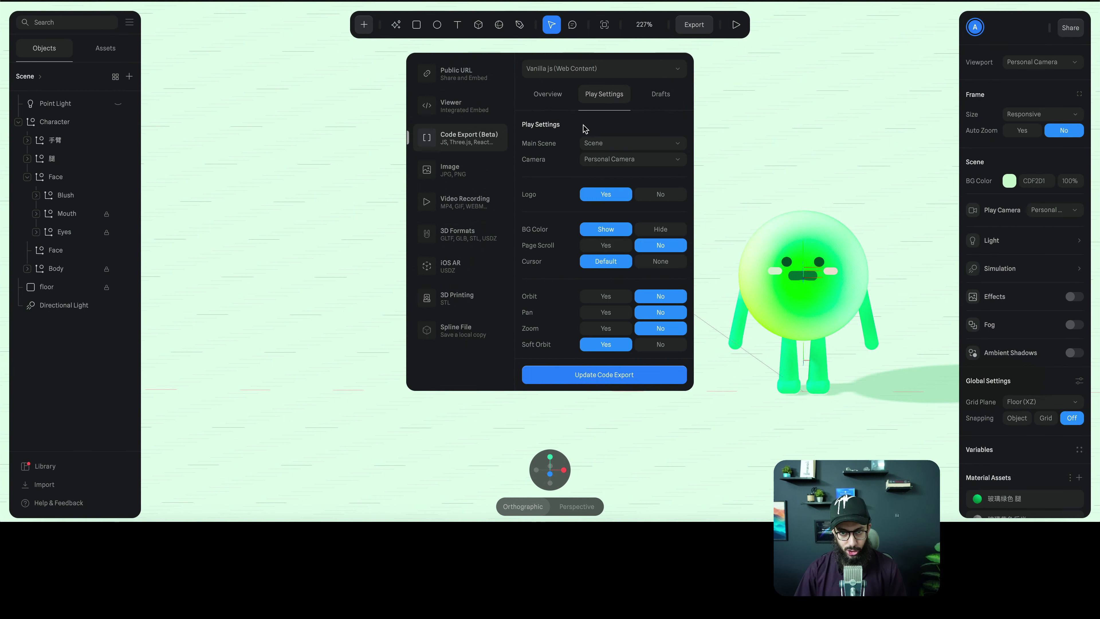
{"action": "left_click", "coordinate": [627, 161]}
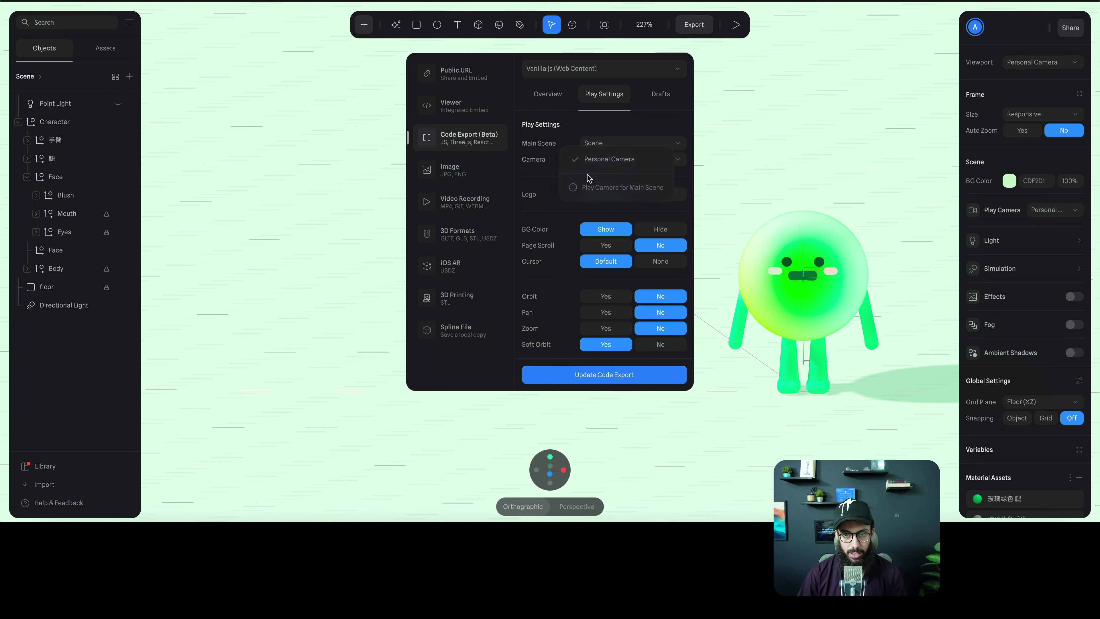
{"action": "left_click", "coordinate": [606, 165]}
{"action": "left_click", "coordinate": [551, 95]}
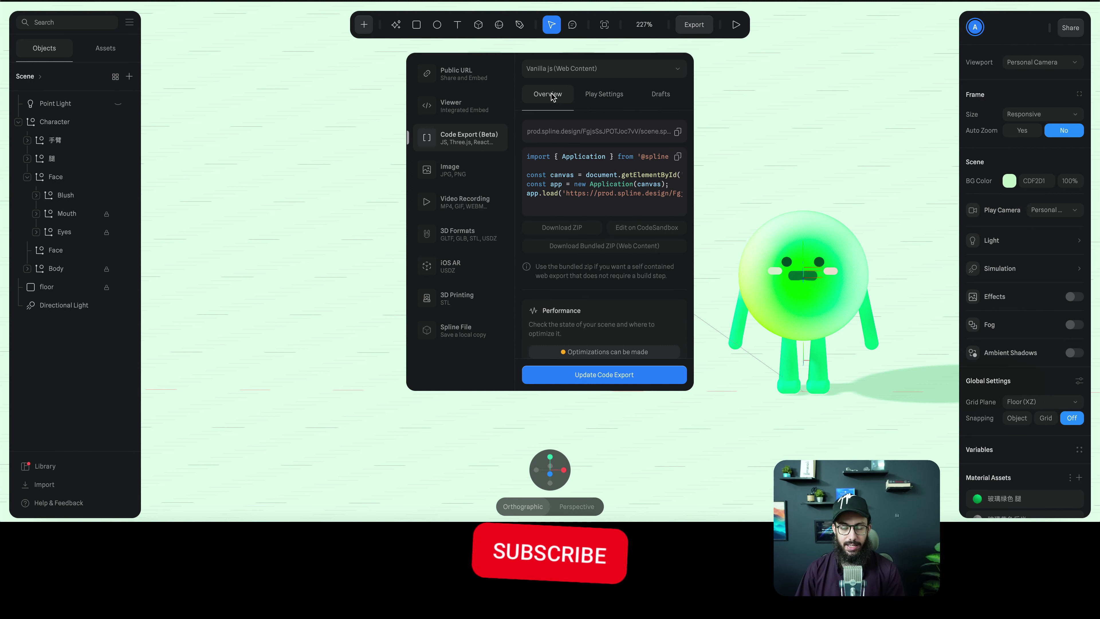
{"action": "left_click", "coordinate": [630, 378]}
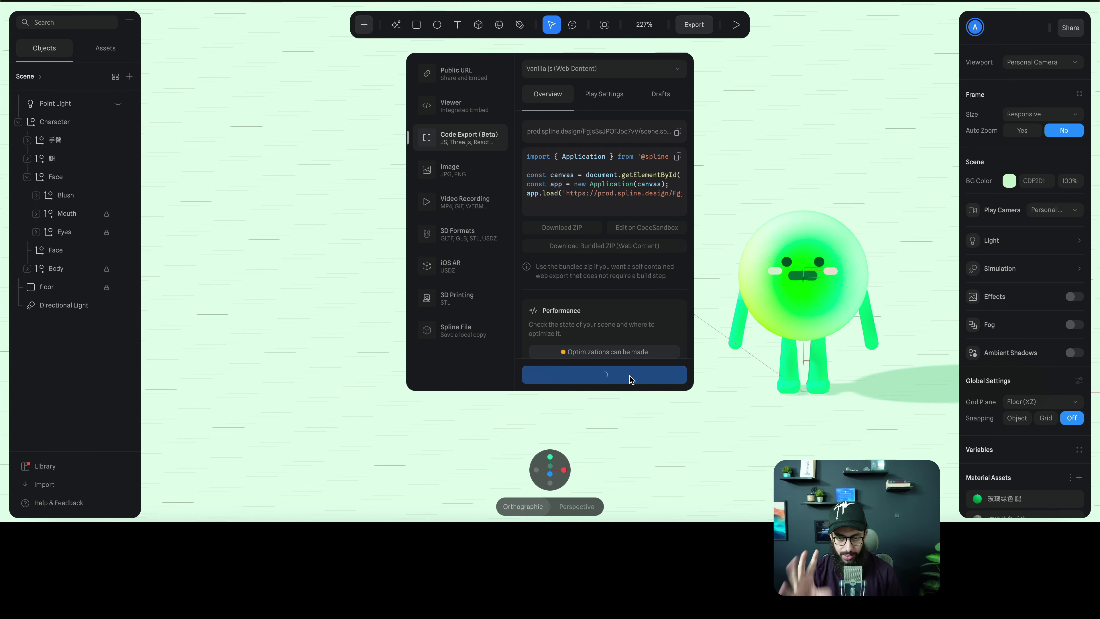
Switch back to Webflow, reload Spline Scene 3 from its settings and preview the mouse movement on the page
{"action": "key", "text": "super+Tab"}
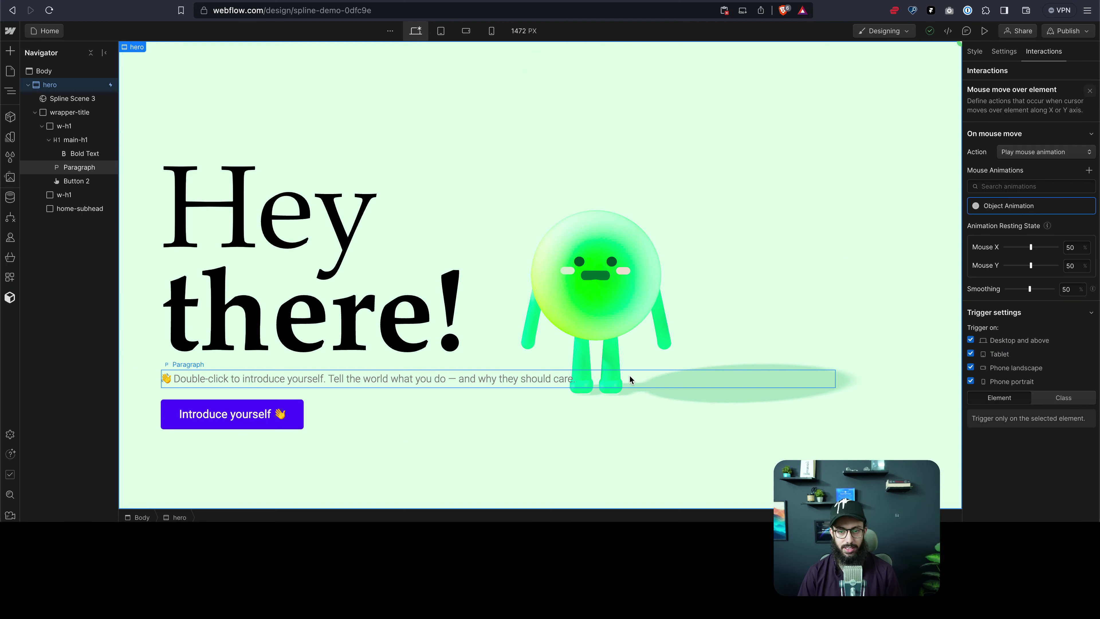
{"action": "left_click", "coordinate": [73, 100]}
{"action": "left_click", "coordinate": [184, 46]}
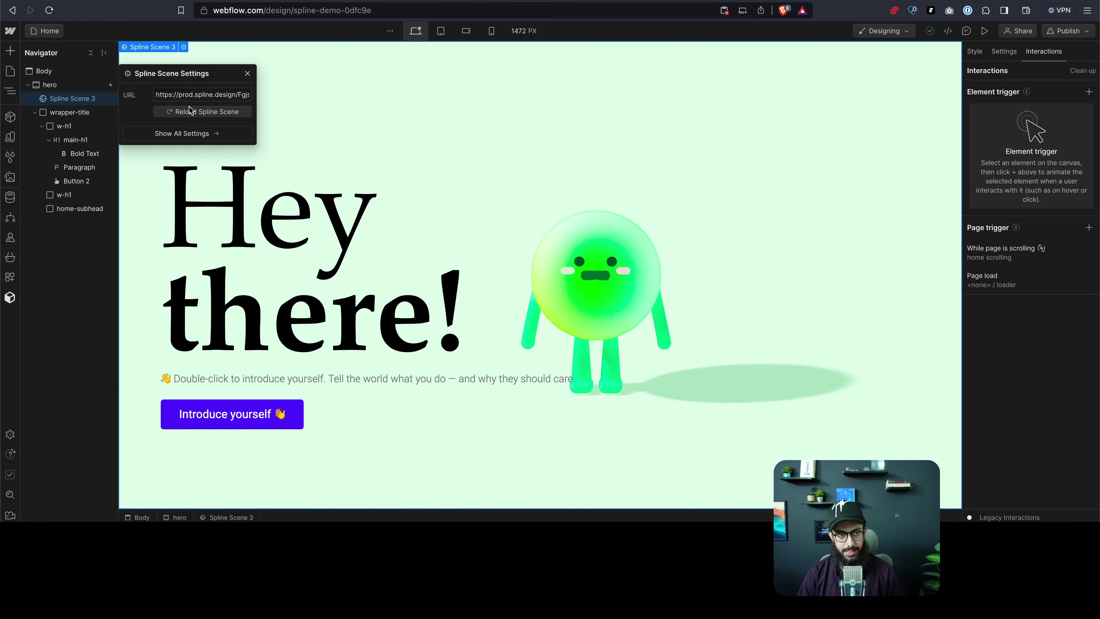
{"action": "left_click", "coordinate": [190, 109]}
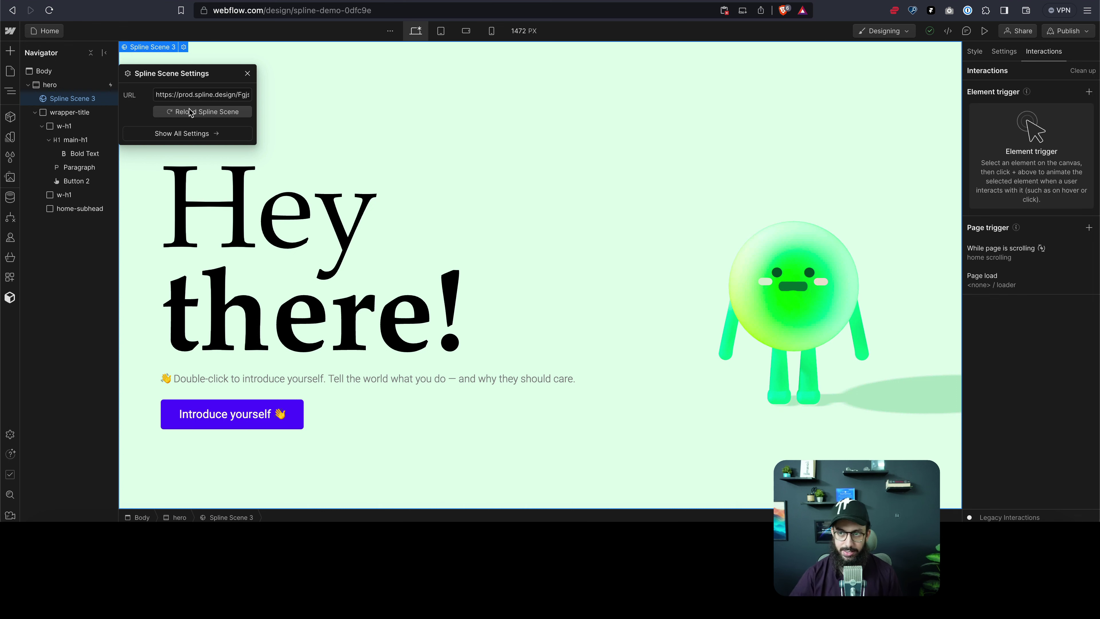
{"action": "key", "text": "Escape"}
{"action": "left_click", "coordinate": [986, 32]}
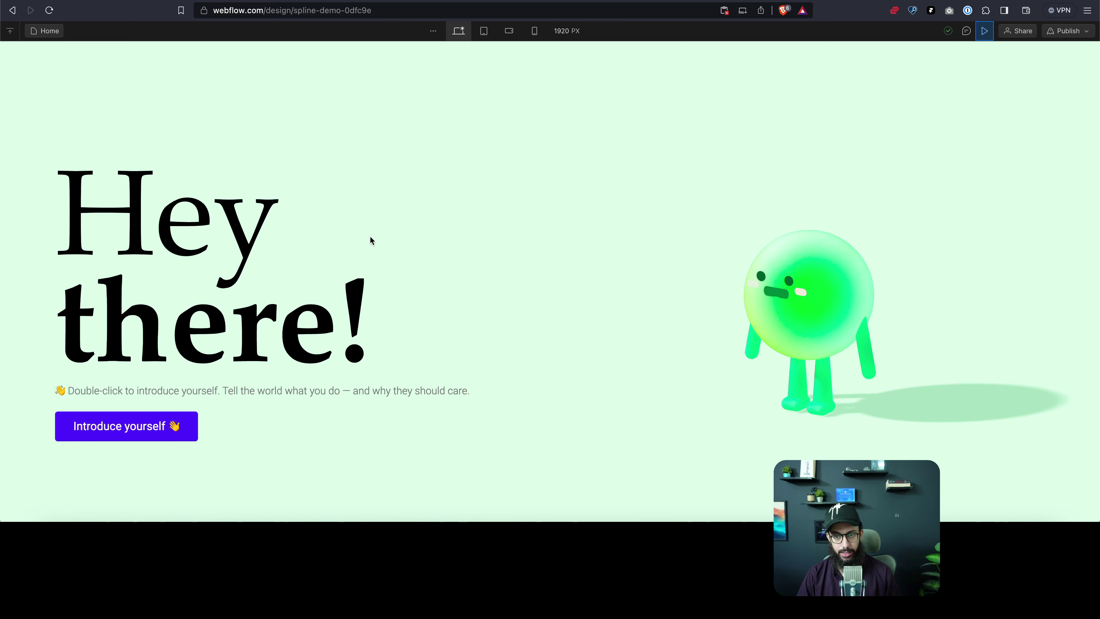
{"action": "key", "text": "Escape"}
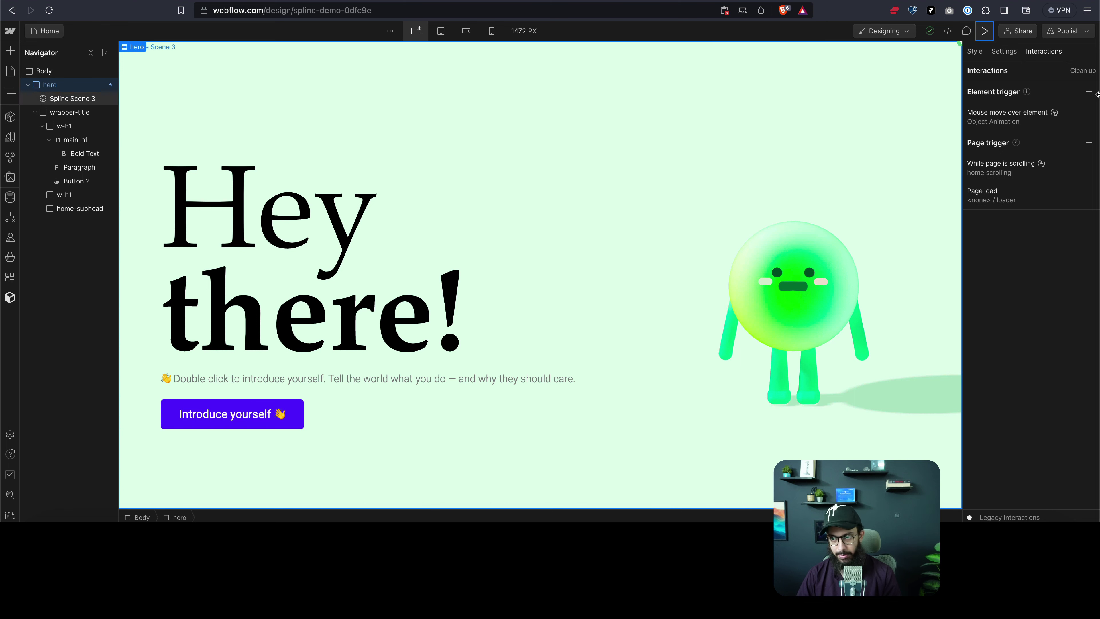
Reopen the hero's Object Animation for editing and add a Spline action for Spline Scene 3 to the Mouse Y Actions
{"action": "left_click", "coordinate": [996, 126]}
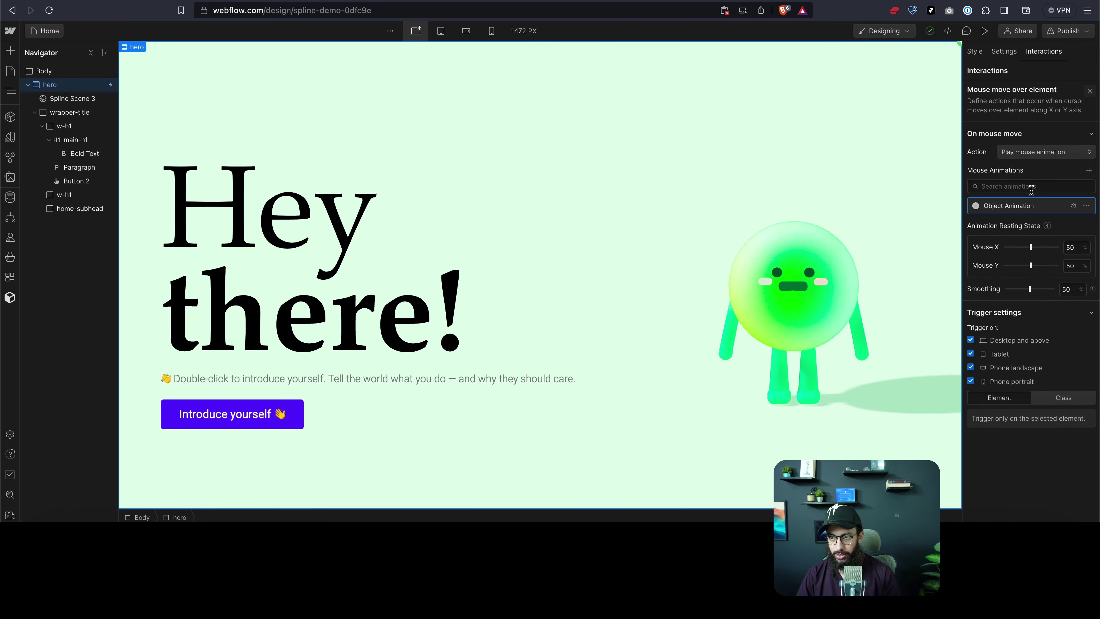
{"action": "left_click", "coordinate": [1074, 208]}
{"action": "scroll", "coordinate": [1050, 290], "scroll_direction": "down", "scroll_amount": 1}
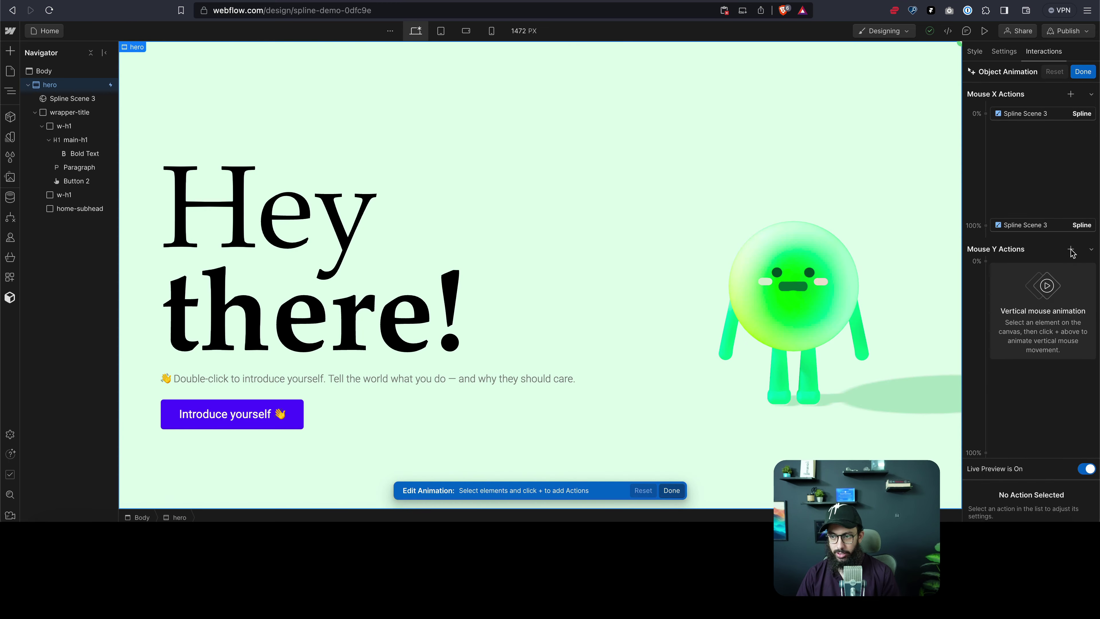
{"action": "left_click", "coordinate": [62, 99]}
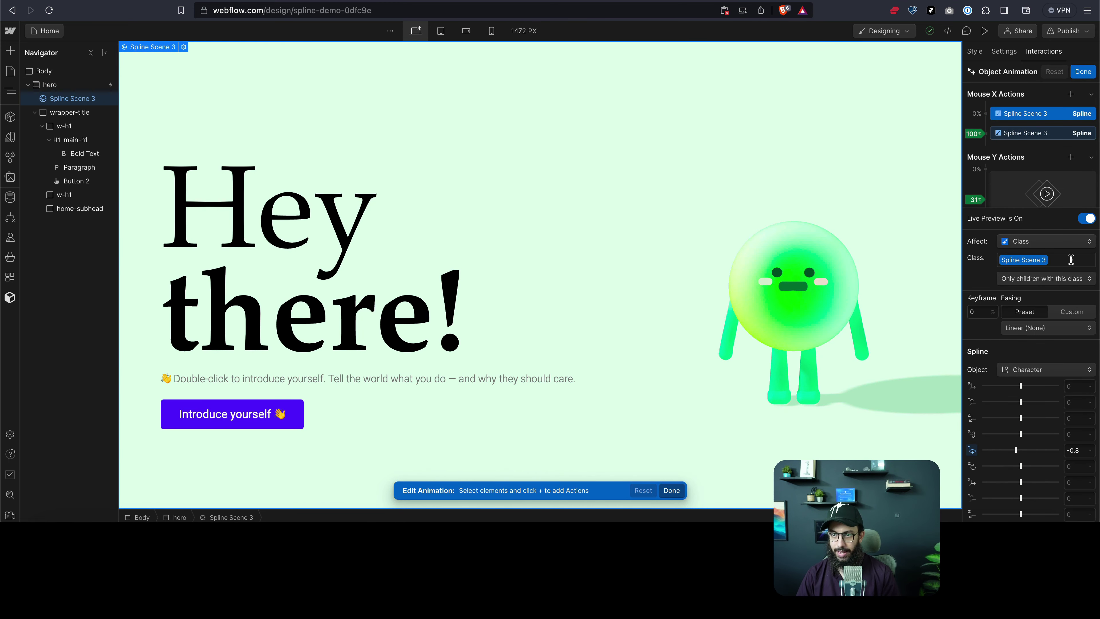
{"action": "left_click", "coordinate": [1072, 158]}
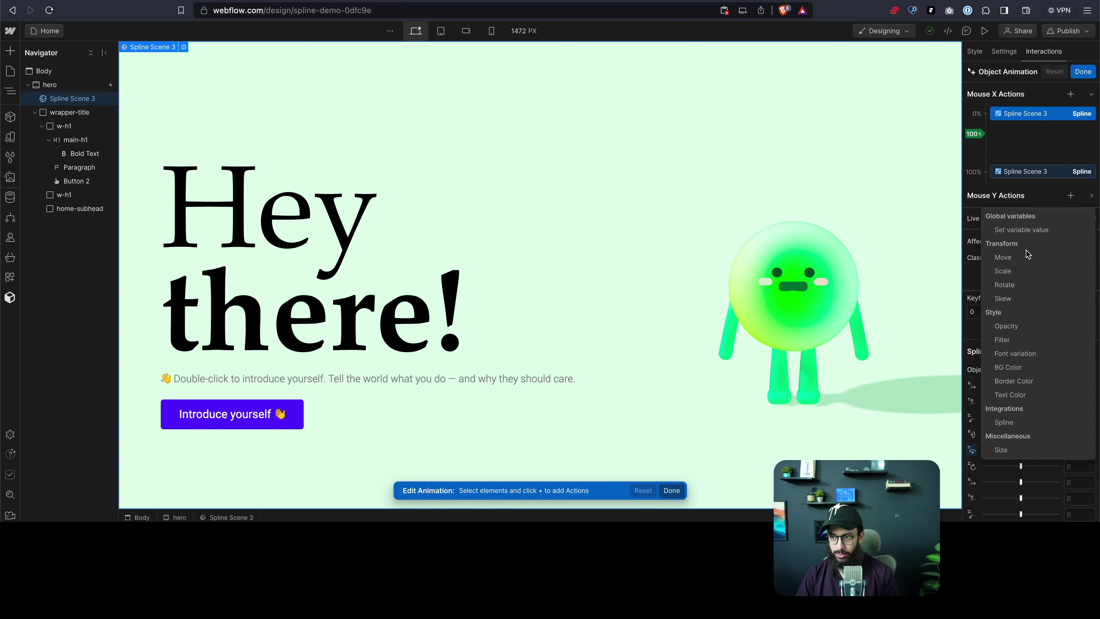
{"action": "left_click", "coordinate": [1012, 422]}
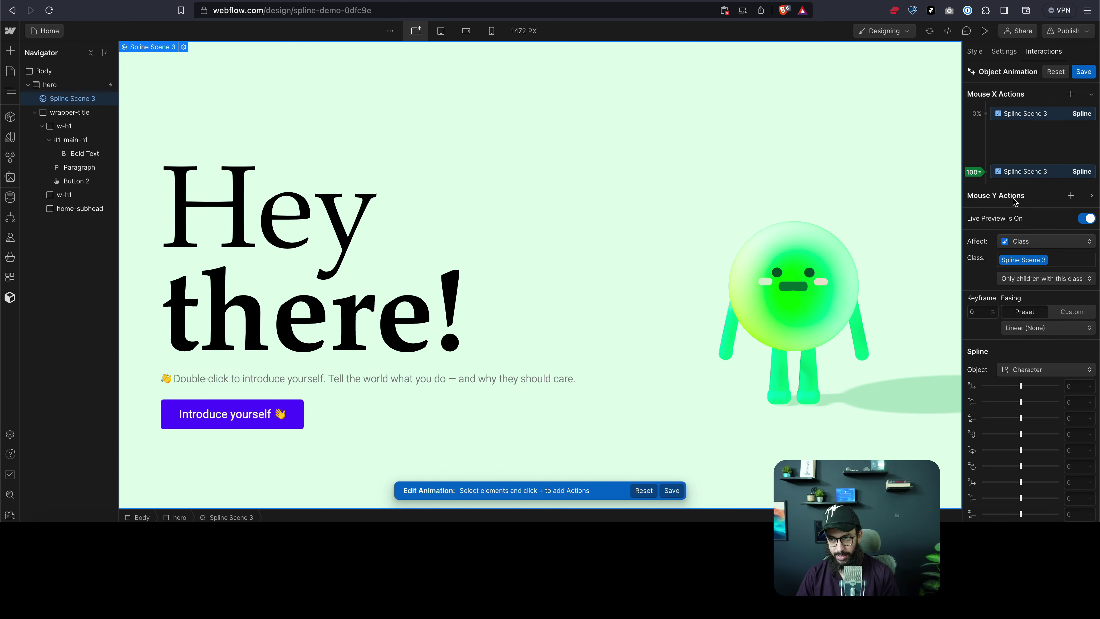
{"action": "left_click", "coordinate": [1092, 95]}
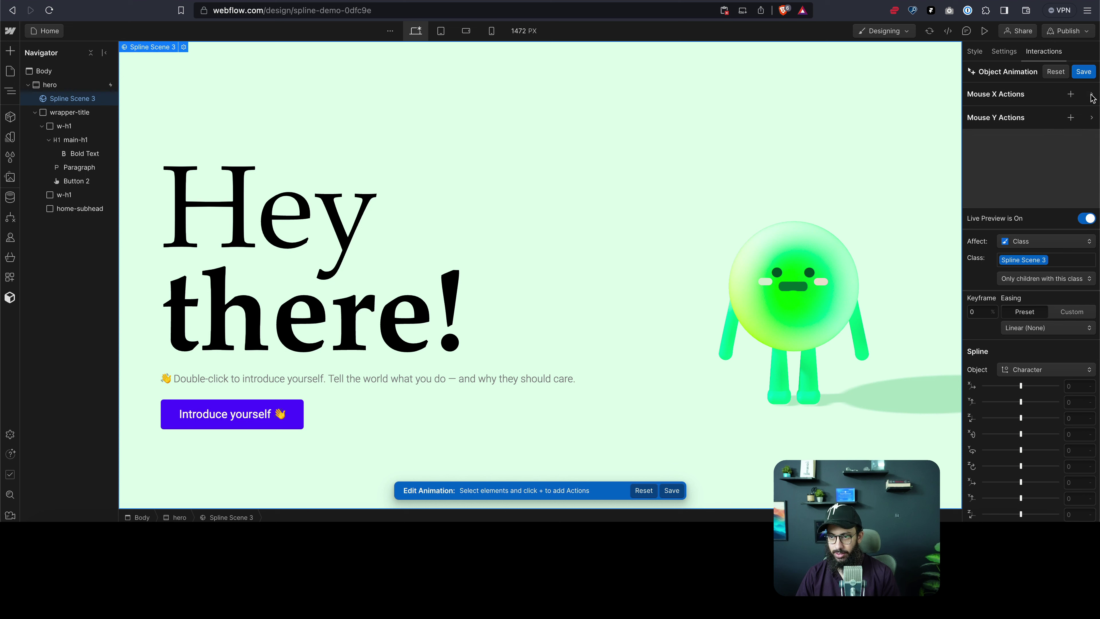
{"action": "left_click", "coordinate": [1072, 118]}
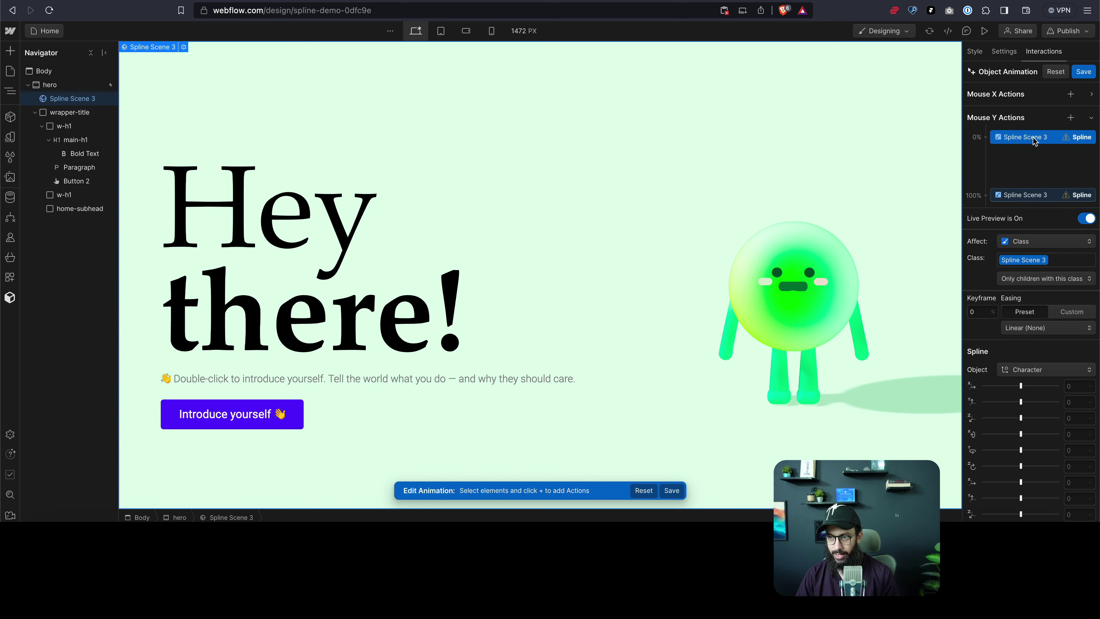
In the 0% keyframe of Mouse Y Actions, target the Face object and set its Y position to 69 and X rotation to 0
{"action": "left_click", "coordinate": [1027, 371]}
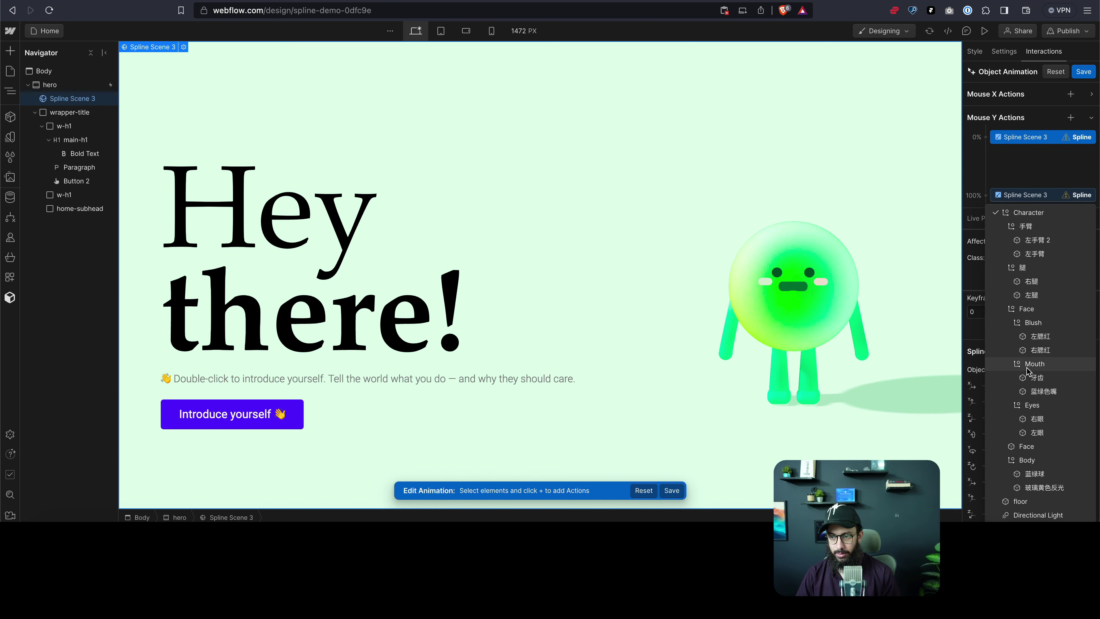
{"action": "left_click", "coordinate": [1027, 309]}
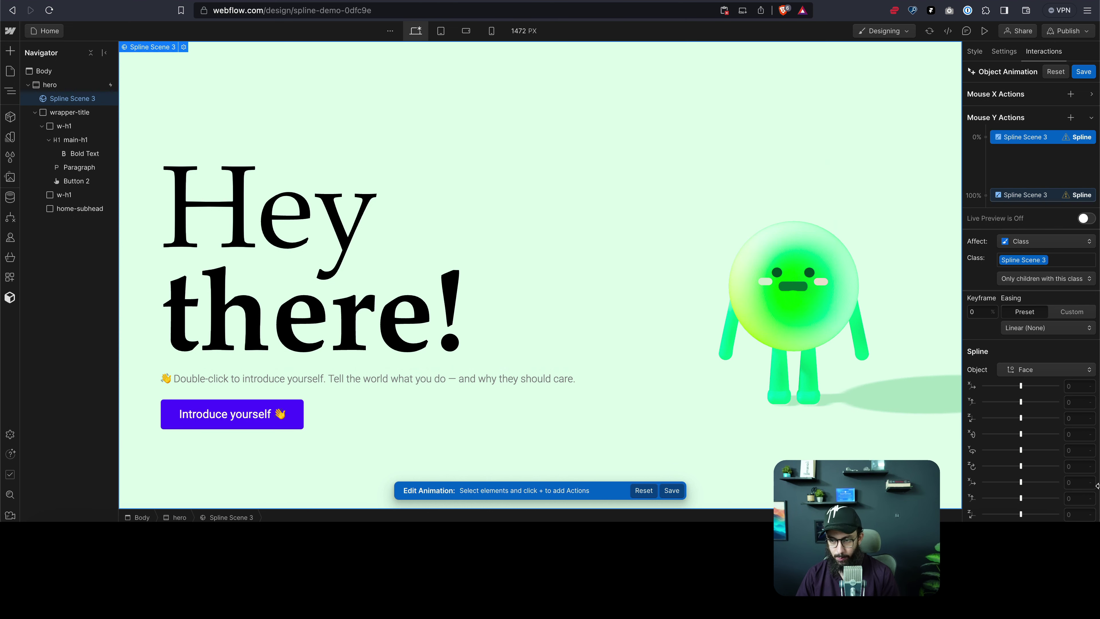
{"action": "left_click_drag", "start_coordinate": [1022, 434], "coordinate": [1013, 435]}
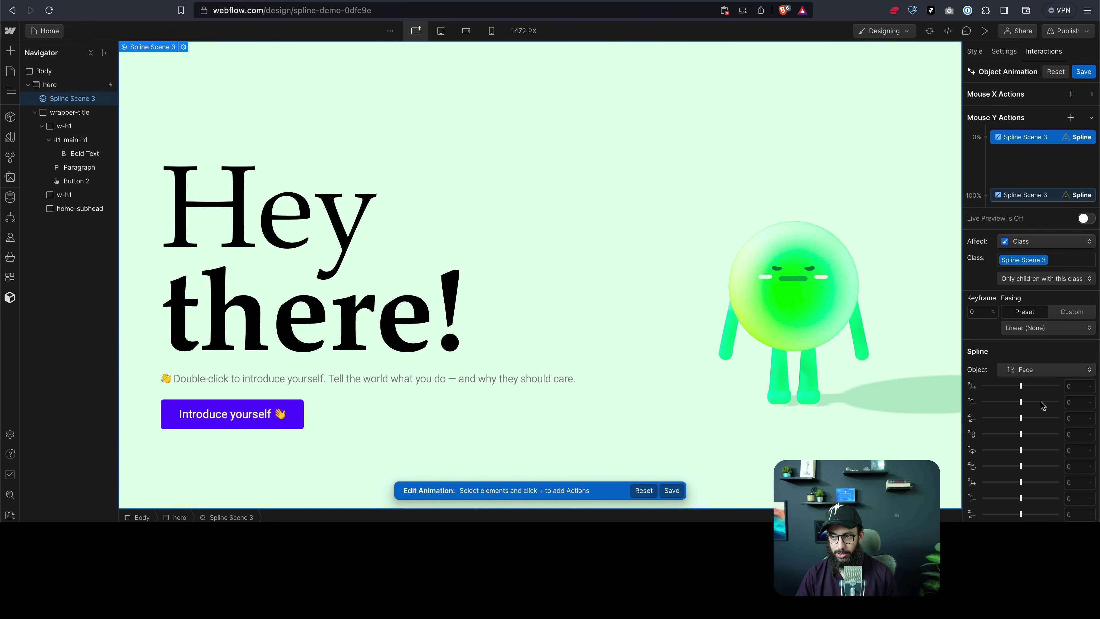
{"action": "left_click", "coordinate": [1033, 197]}
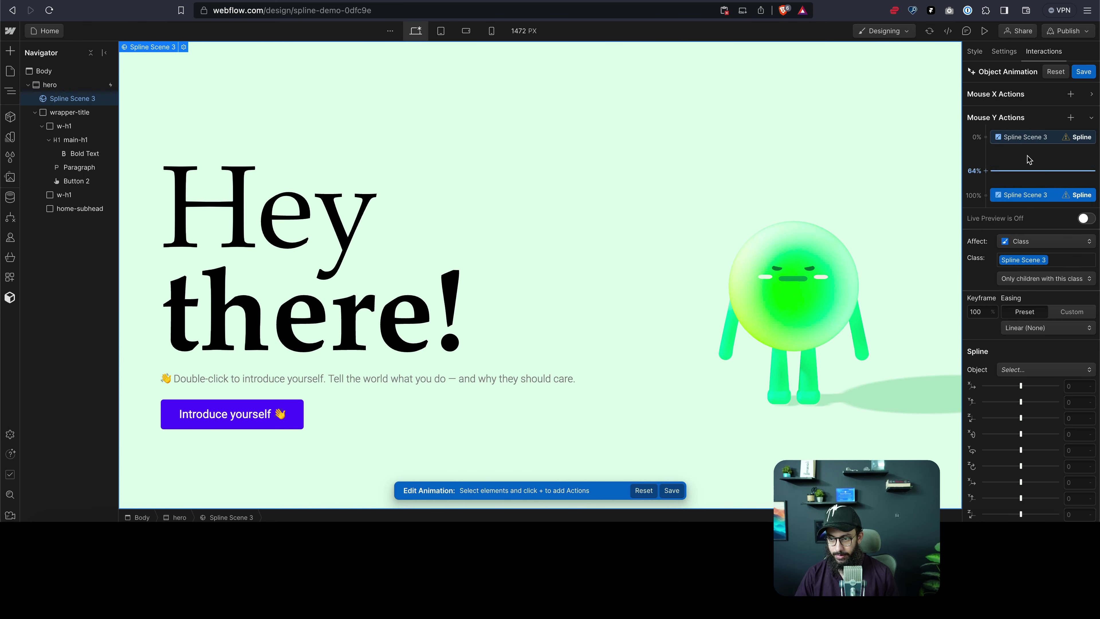
{"action": "left_click", "coordinate": [1028, 140]}
{"action": "left_click", "coordinate": [1078, 435]}
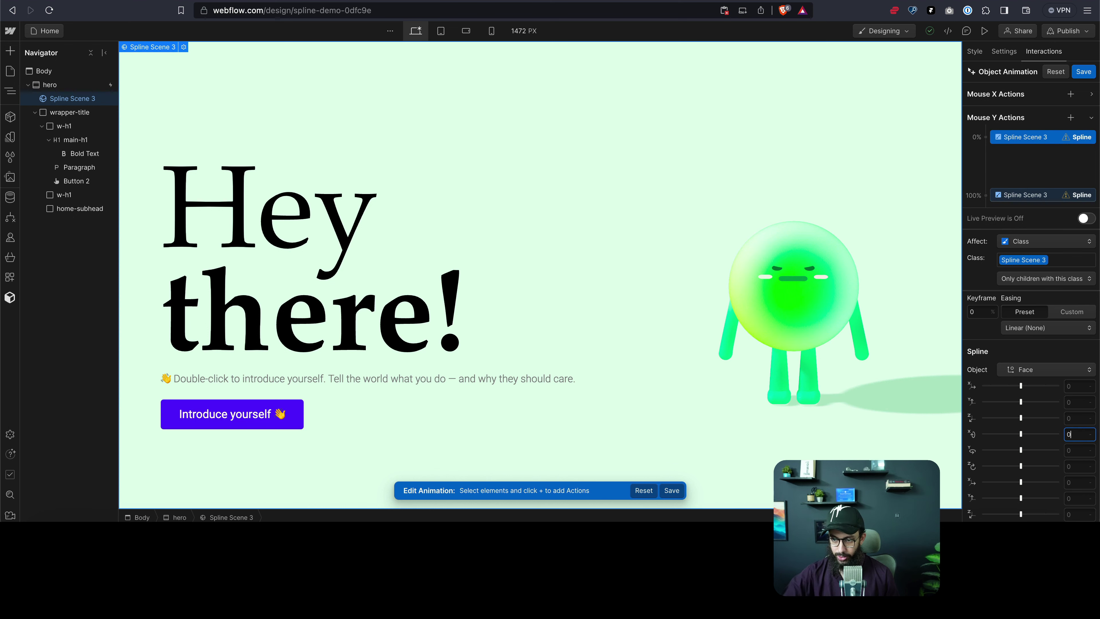
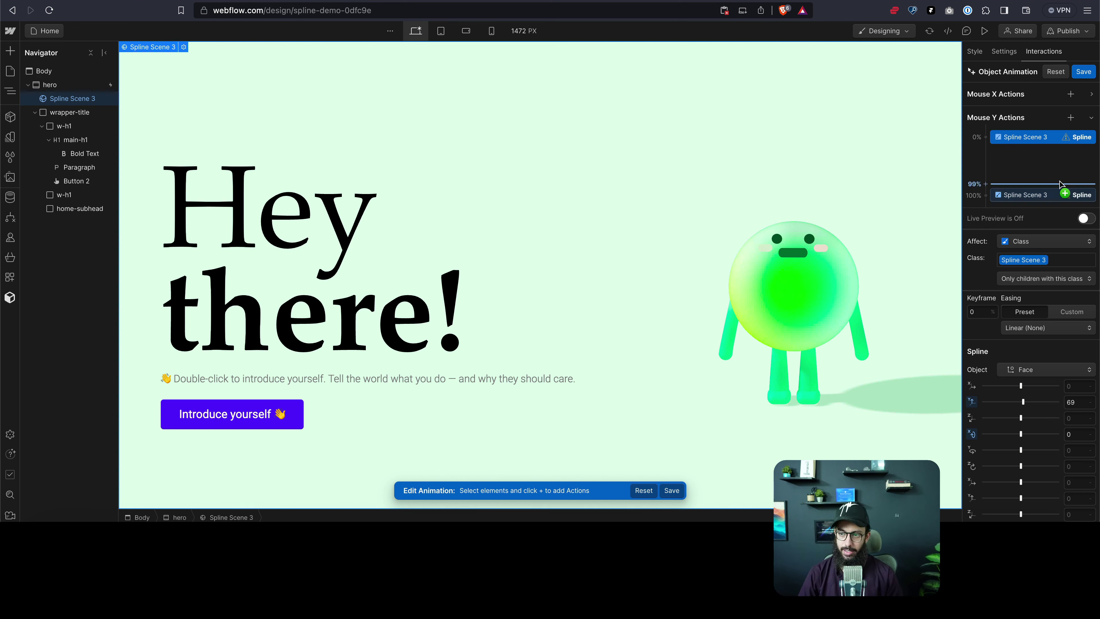
Select the 100% keyframe of Mouse Y Actions and target the Face object
{"action": "left_click", "coordinate": [1046, 195]}
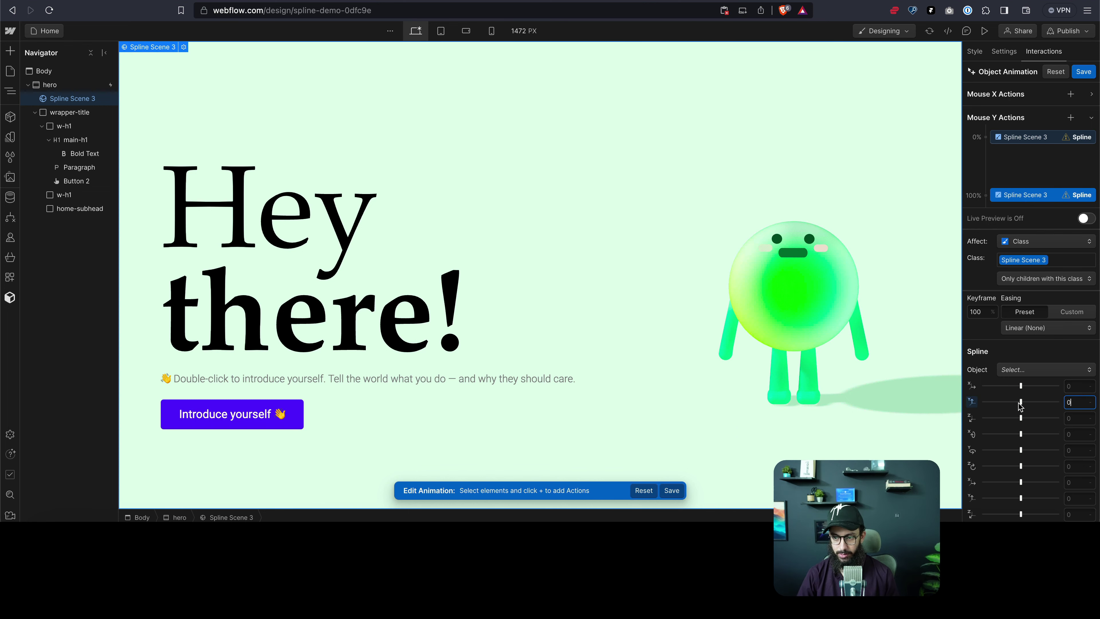
{"action": "left_click_drag", "start_coordinate": [1024, 402], "coordinate": [1033, 398]}
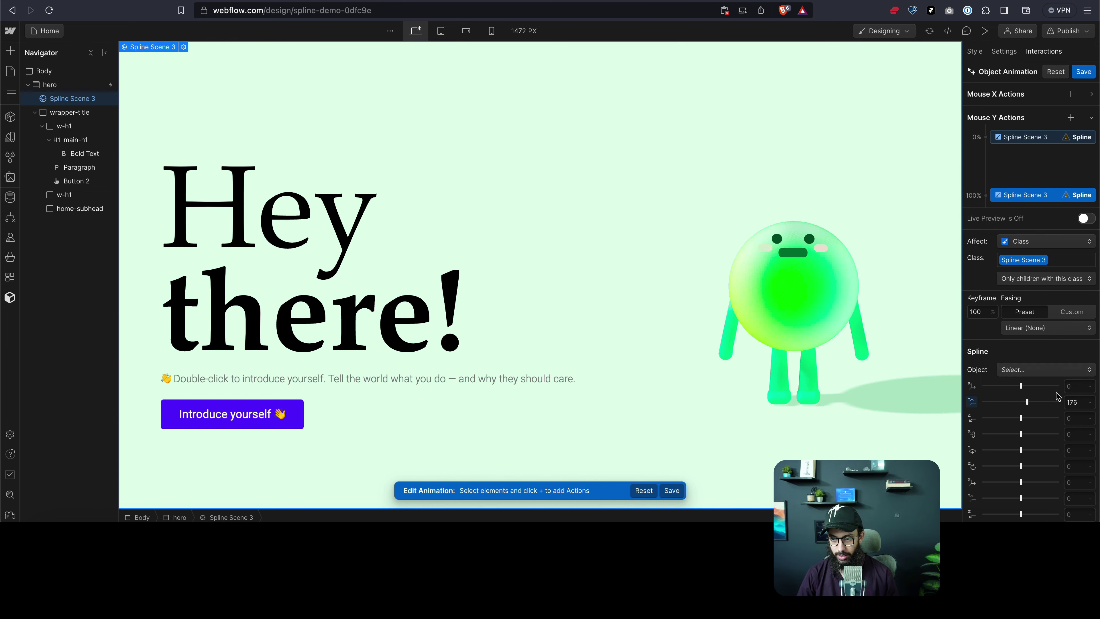
{"action": "left_click", "coordinate": [1050, 369]}
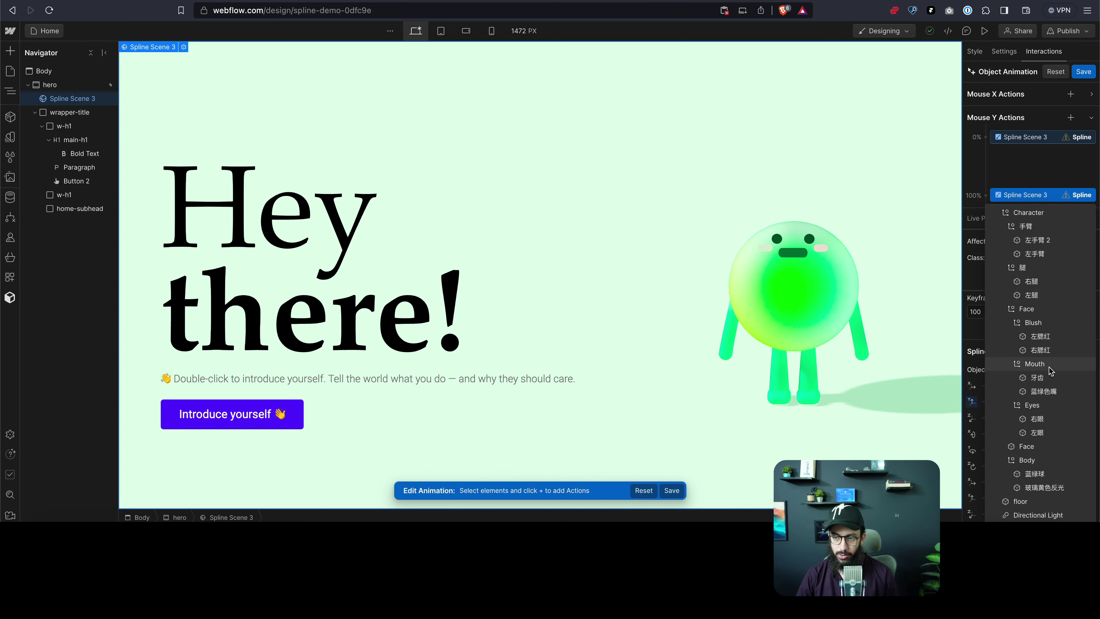
{"action": "left_click", "coordinate": [1041, 310]}
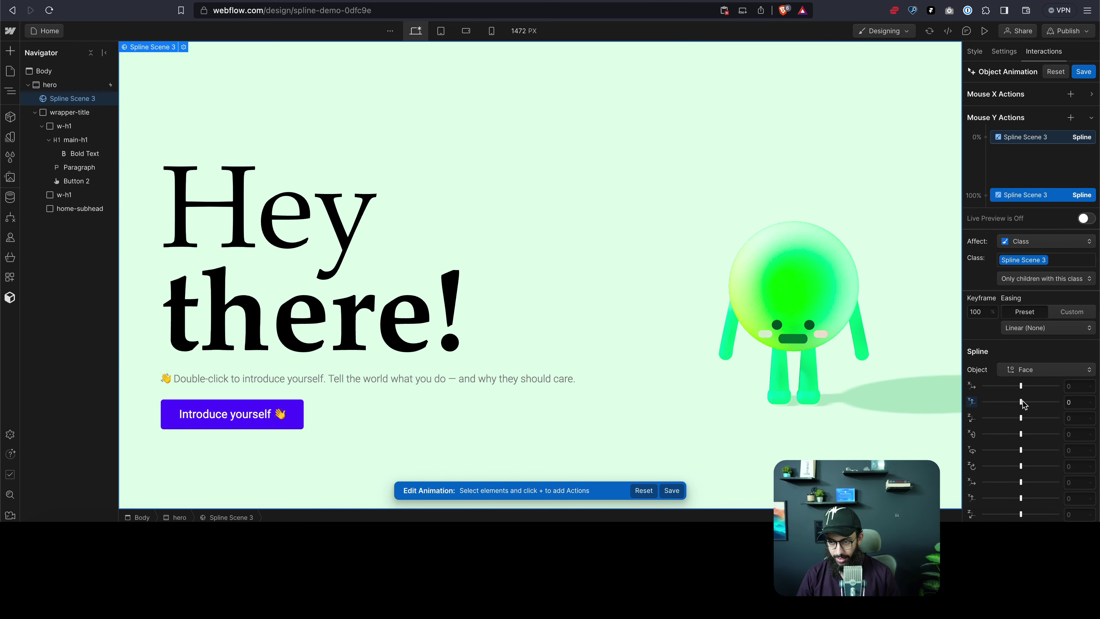
Set the Face's Y position to 42 in the 100% keyframe of Mouse Y Actions
{"action": "left_click_drag", "start_coordinate": [1022, 402], "coordinate": [1022, 403]}
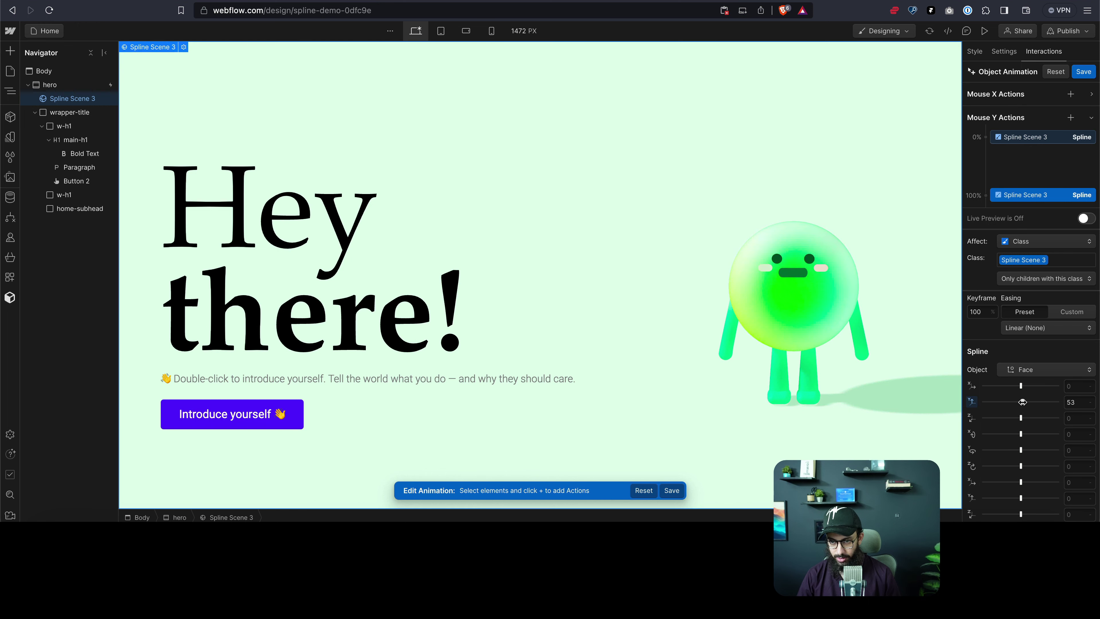
{"action": "left_click", "coordinate": [972, 403]}
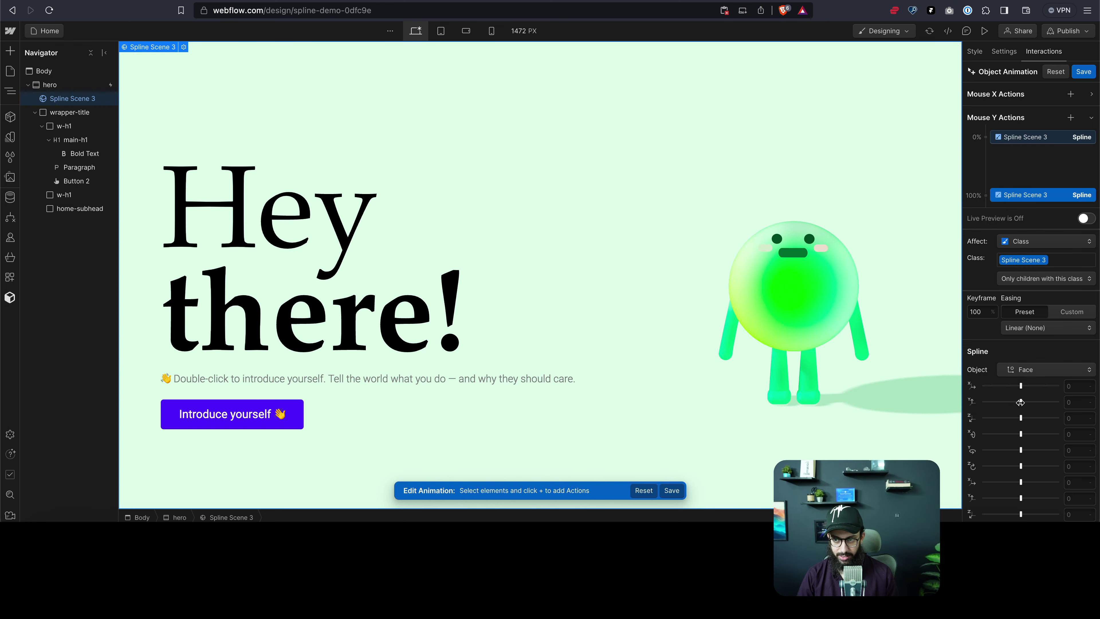
{"action": "left_click_drag", "start_coordinate": [1021, 403], "coordinate": [1023, 403]}
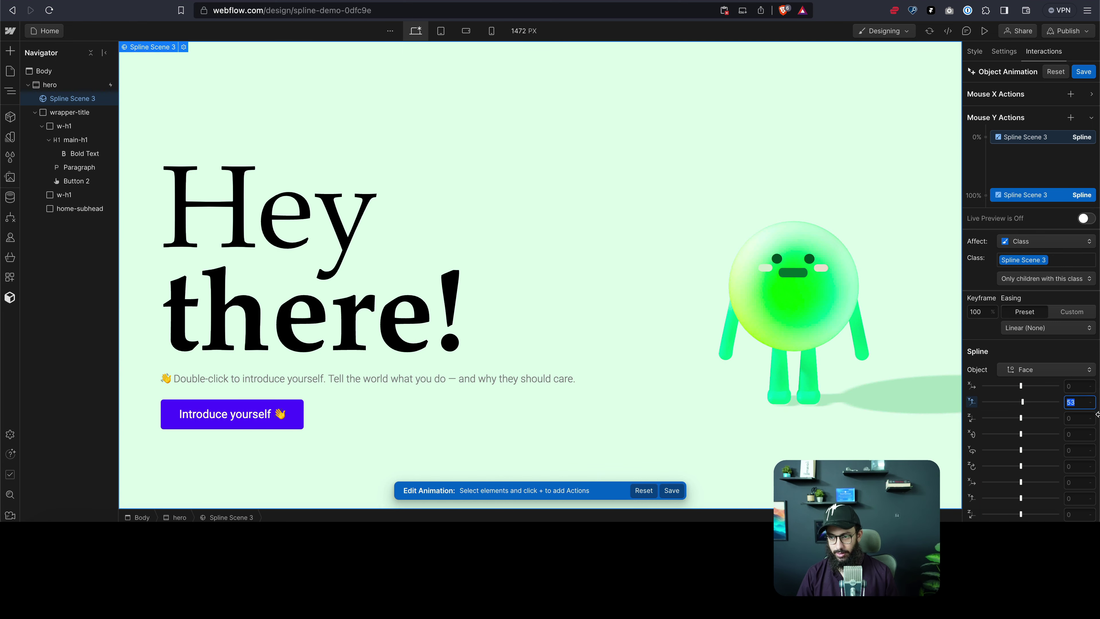
{"action": "type", "text": "40"}
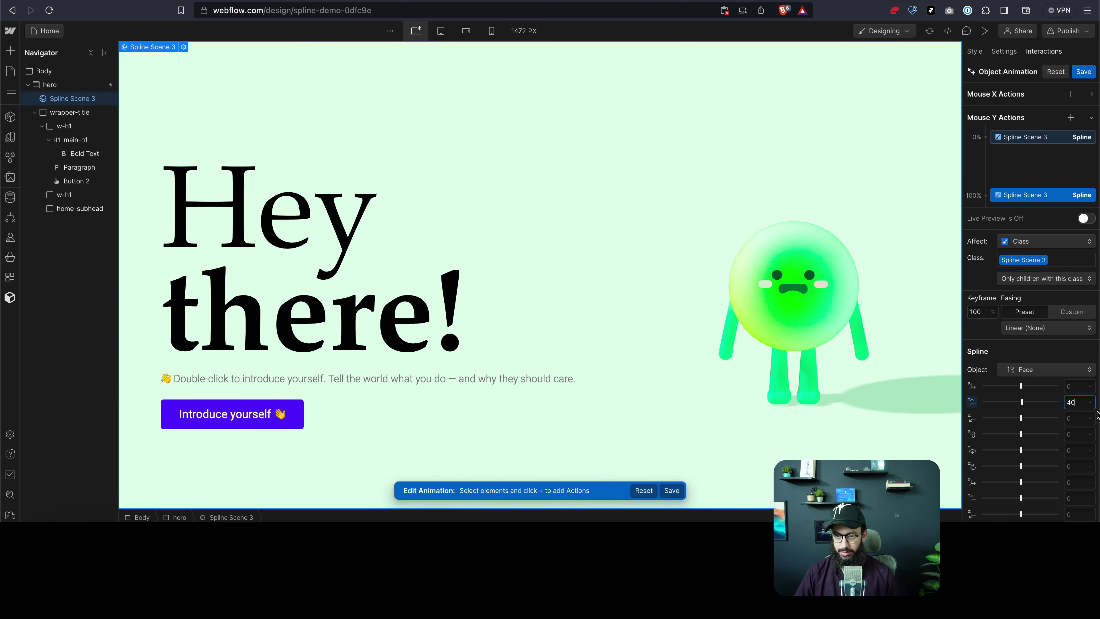
{"action": "key", "text": "BackSpace"}
{"action": "type", "text": "3"}
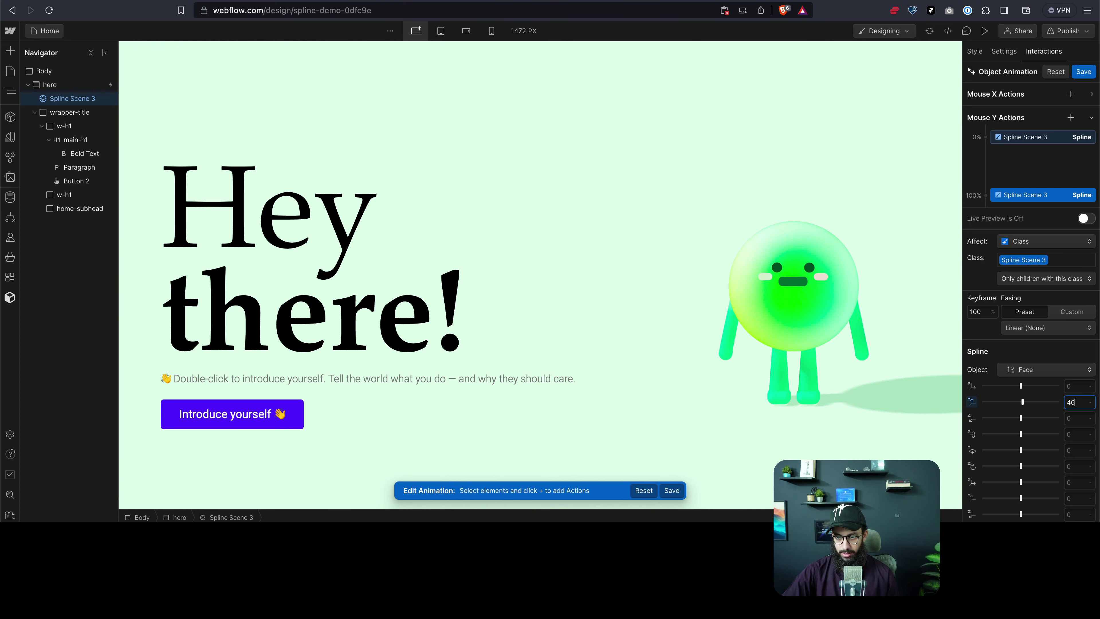
Save the Object Animation, preview the face's response to mouse movement, and return to the design view
{"action": "left_click", "coordinate": [1084, 72]}
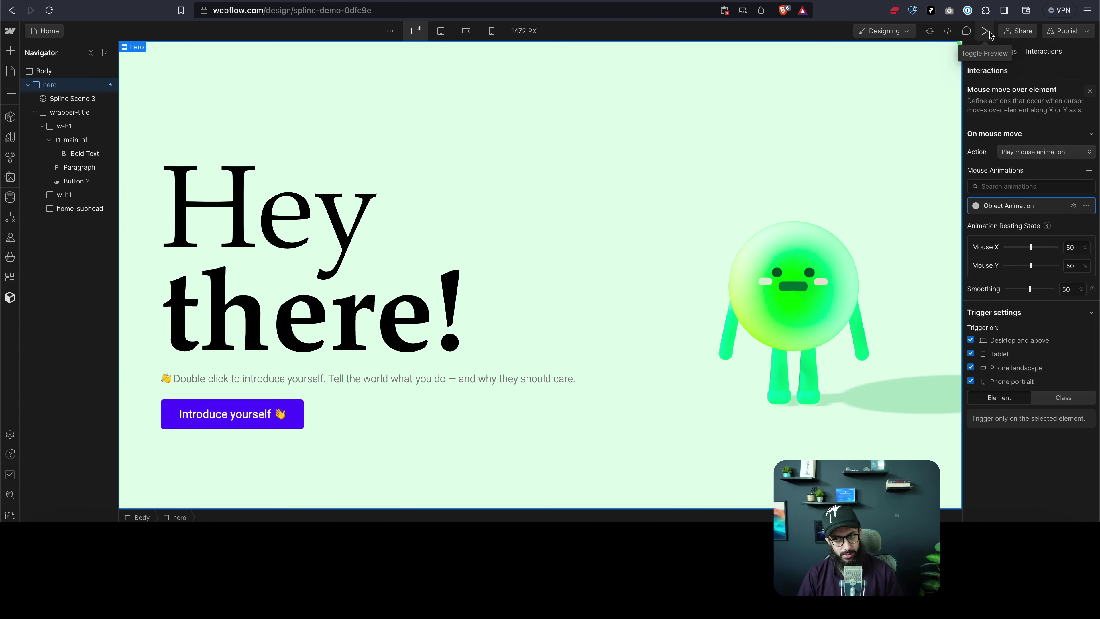
{"action": "left_click", "coordinate": [988, 31]}
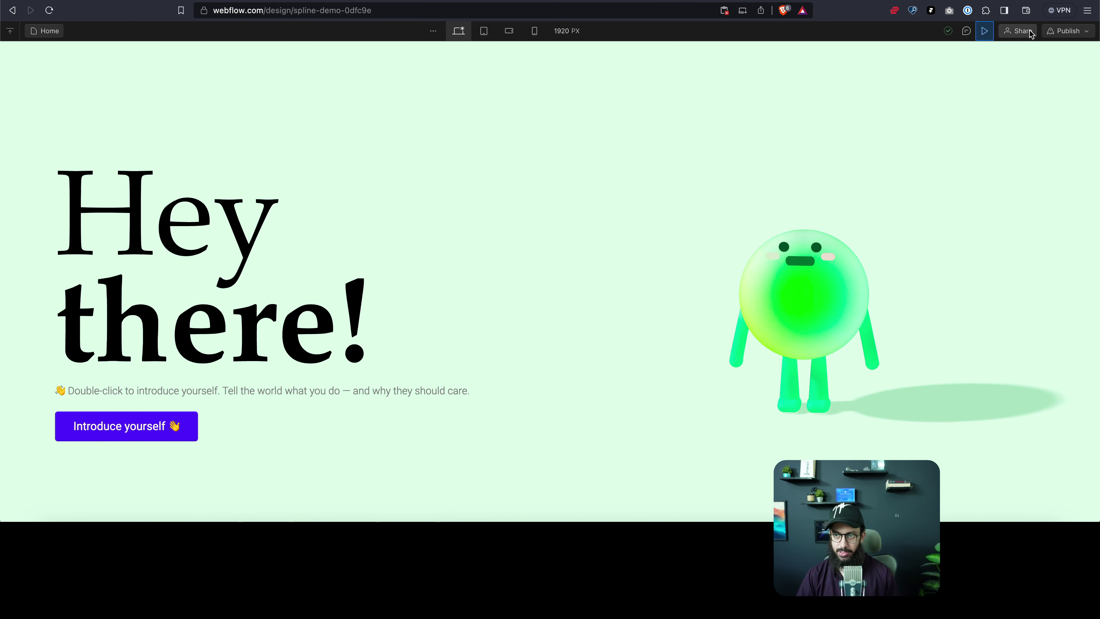
{"action": "left_click", "coordinate": [984, 36]}
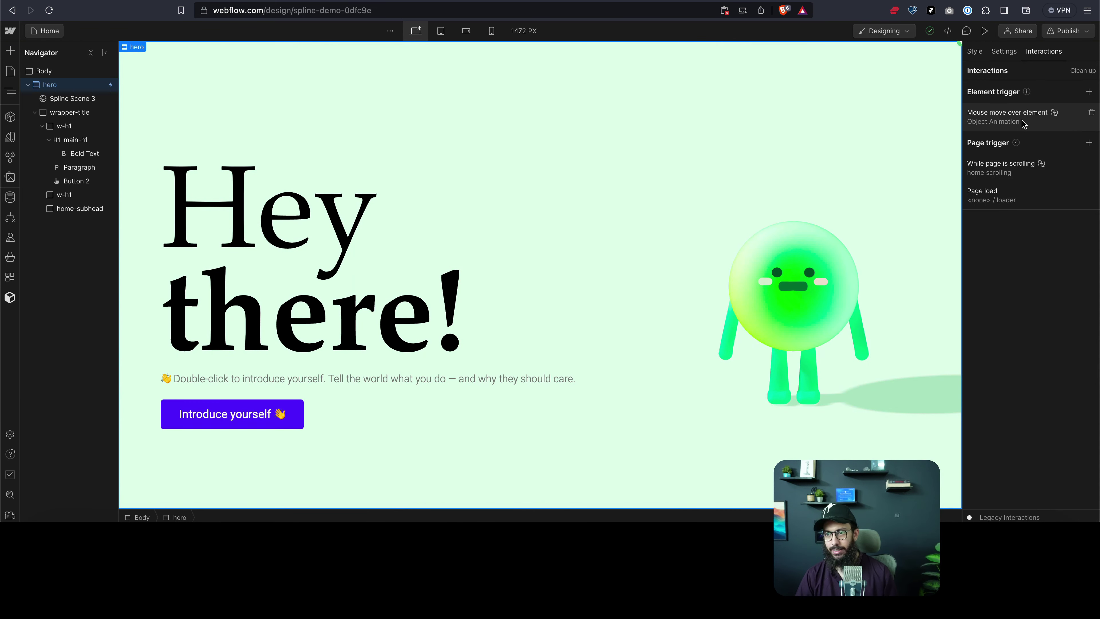
Reopen the hero's Object Animation, set the Face's Y position to 31 in the Mouse Y 100% keyframe, and save
{"action": "left_click", "coordinate": [1025, 118]}
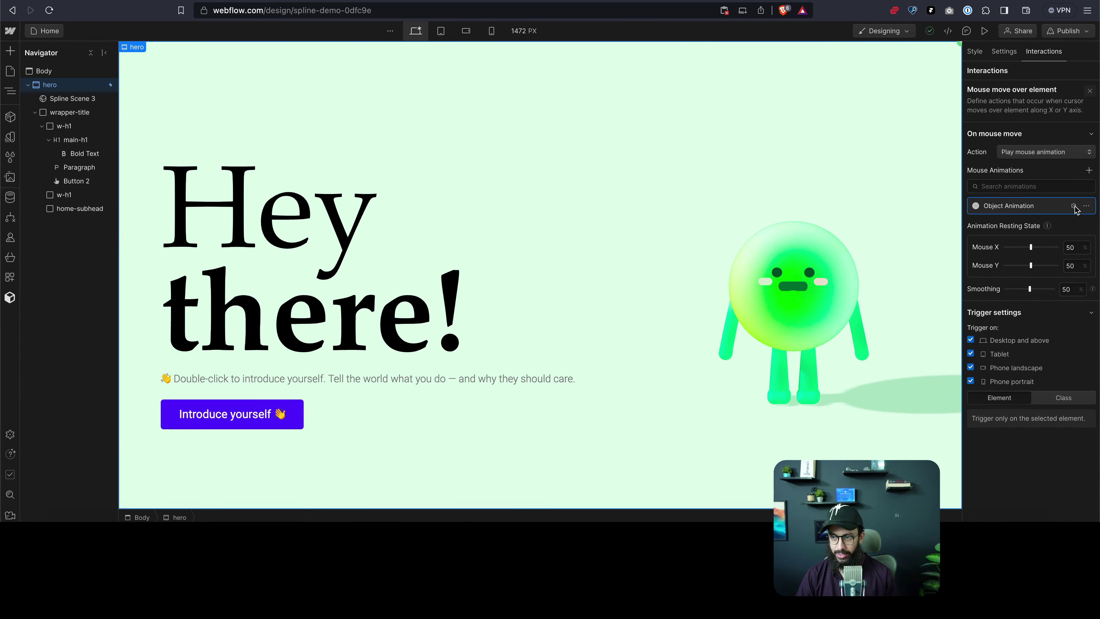
{"action": "left_click", "coordinate": [1074, 207]}
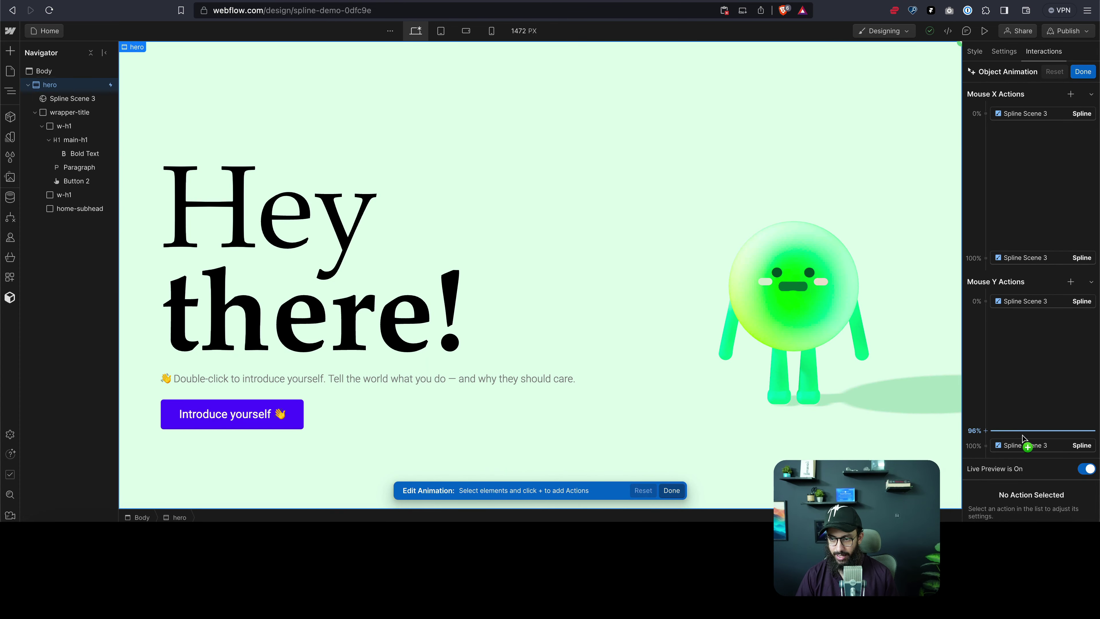
{"action": "left_click", "coordinate": [1023, 447]}
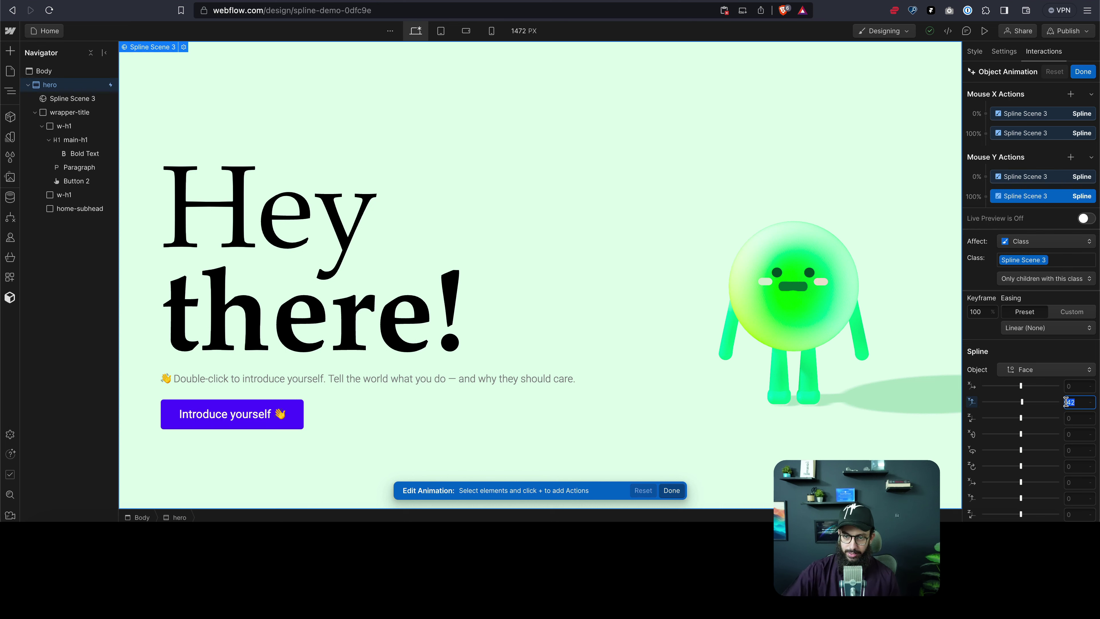
{"action": "type", "text": "30"}
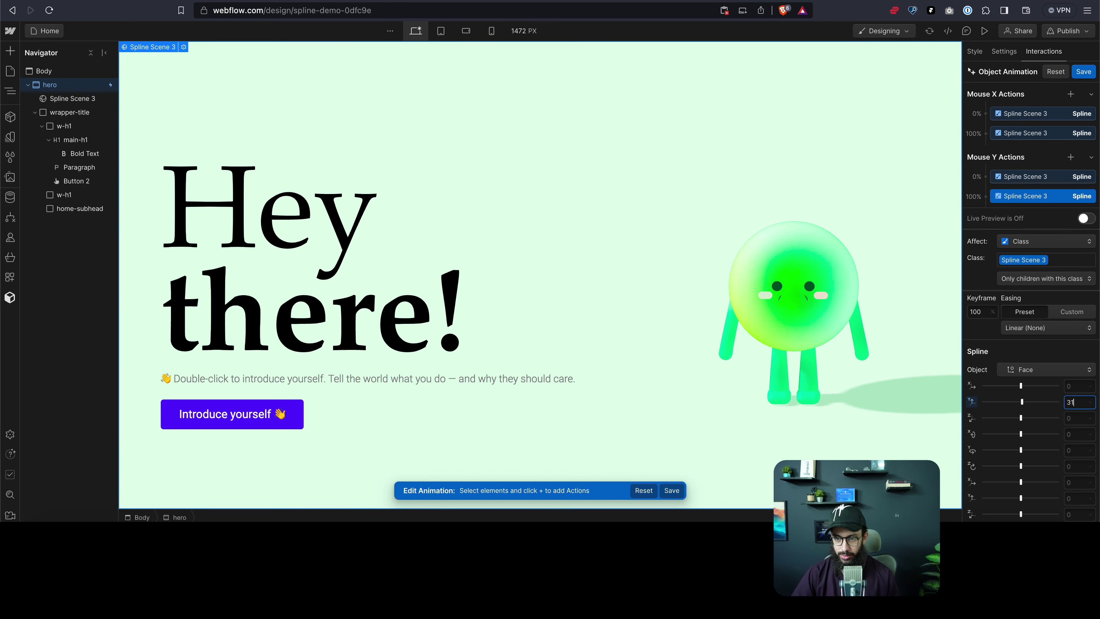
{"action": "key", "text": "Down"}
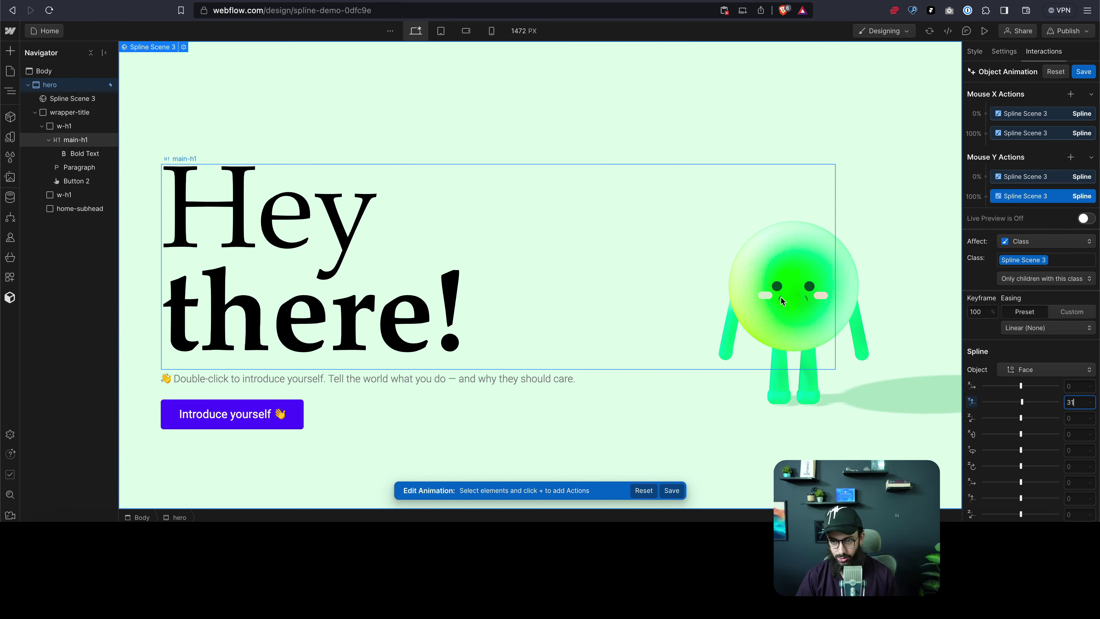
{"action": "left_click", "coordinate": [1090, 77]}
Switch to Spline, close the export dialog and move the Face group slightly forward from the body to a Z position of 40.67
{"action": "key", "text": "super+Tab"}
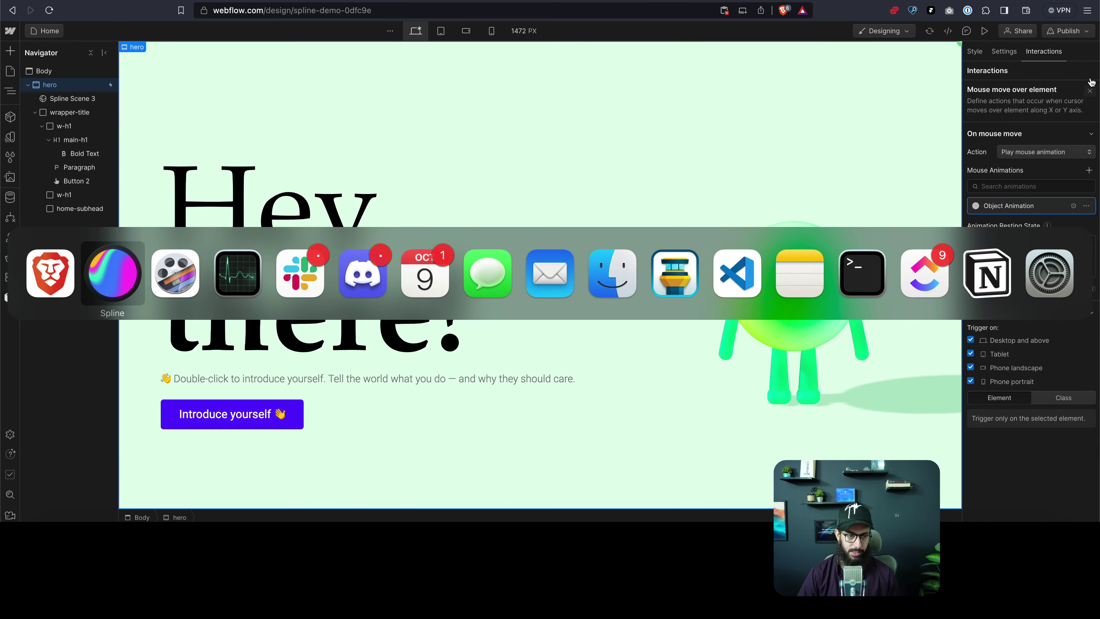
{"action": "left_click", "coordinate": [798, 289]}
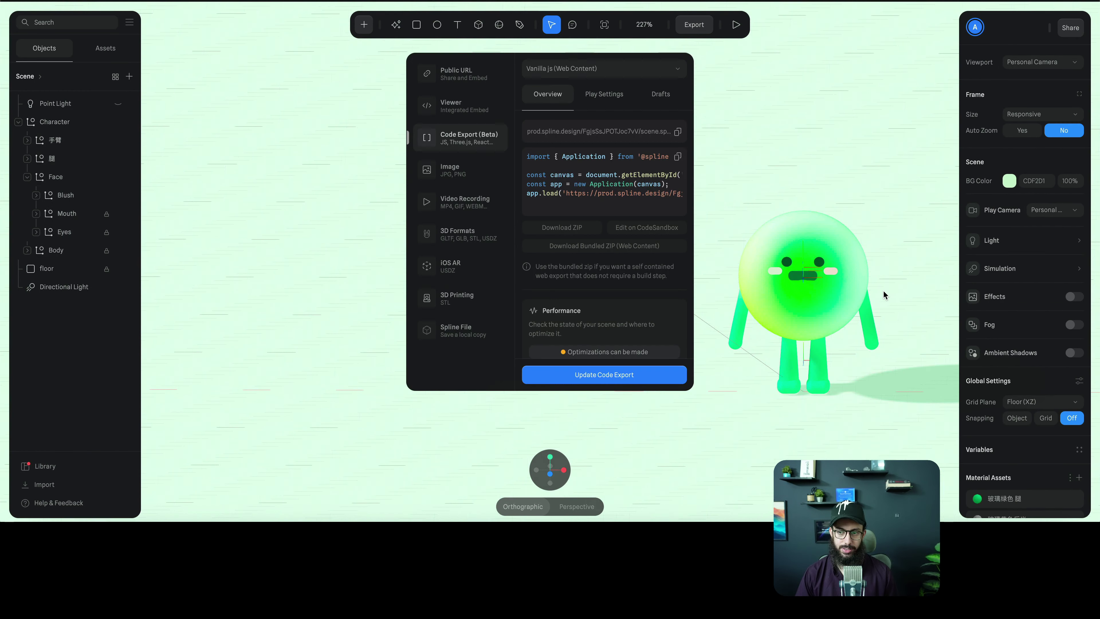
{"action": "left_click", "coordinate": [883, 292]}
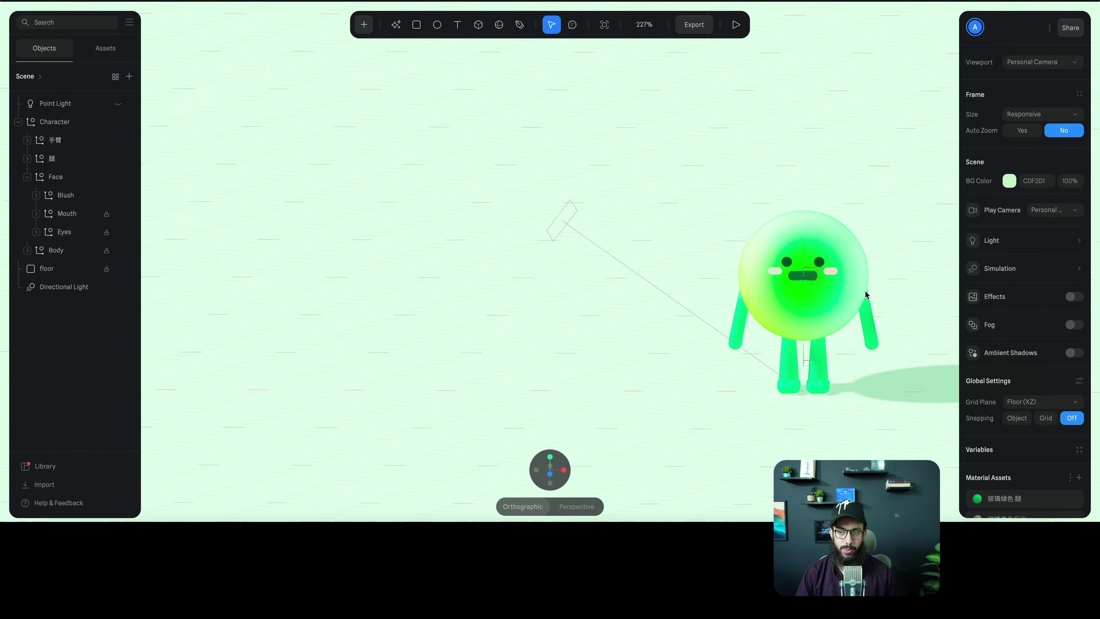
{"action": "right_click_drag", "start_coordinate": [884, 292], "coordinate": [814, 283]}
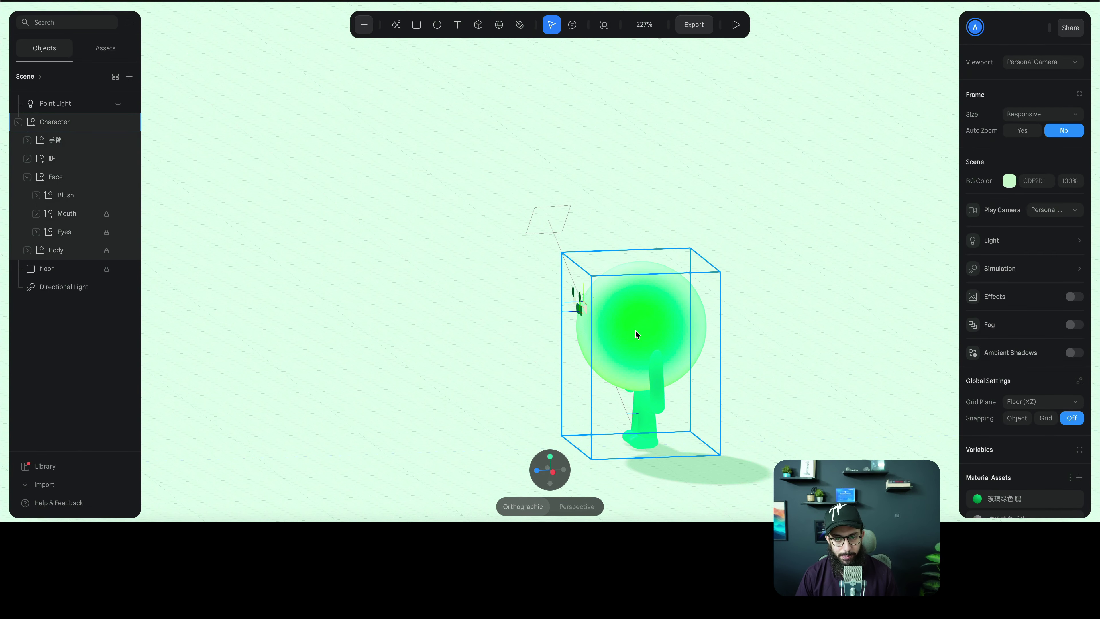
{"action": "right_click_drag", "start_coordinate": [635, 330], "coordinate": [725, 291]}
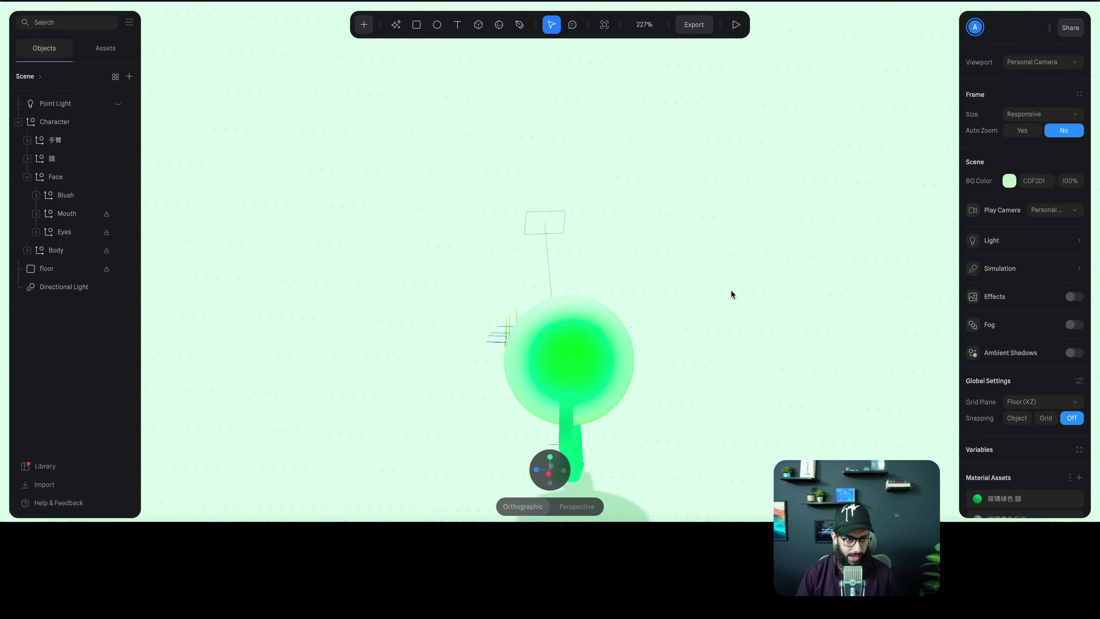
{"action": "left_click", "coordinate": [529, 327]}
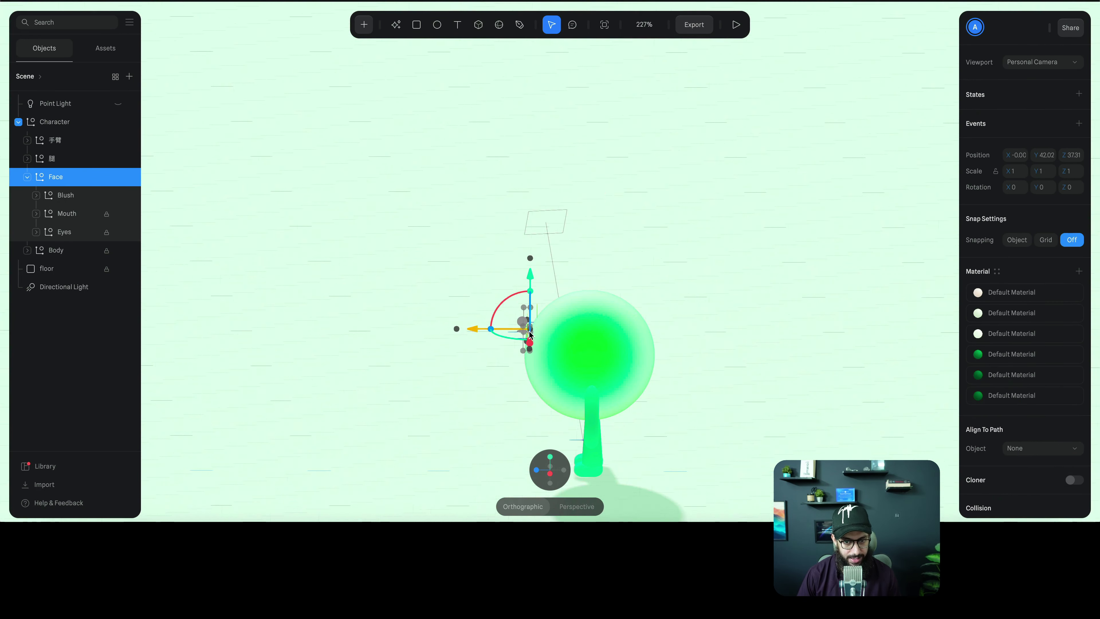
{"action": "left_click_drag", "start_coordinate": [473, 332], "coordinate": [469, 332]}
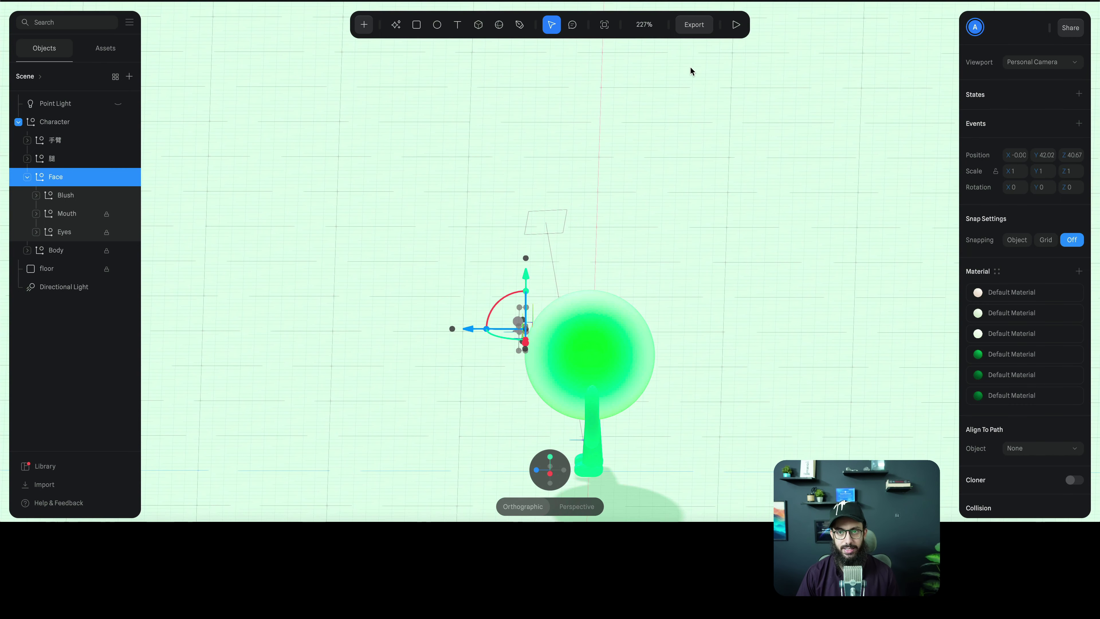
Return the character to a front view and update the Vanilla js code export of the scene
{"action": "right_click_drag", "start_coordinate": [692, 357], "coordinate": [769, 352]}
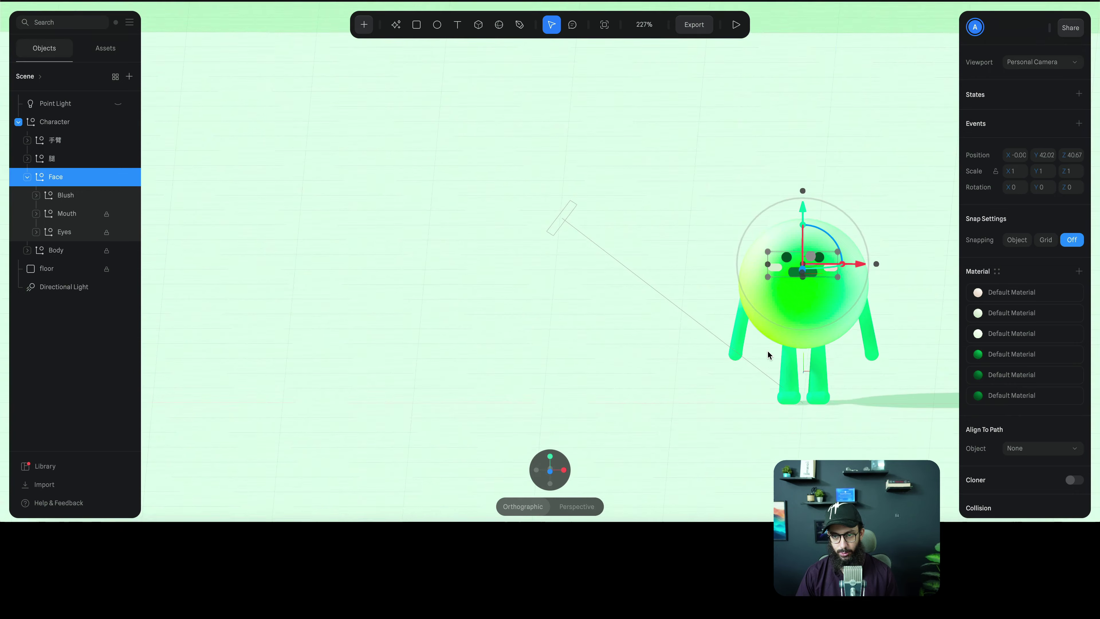
{"action": "left_click", "coordinate": [685, 30]}
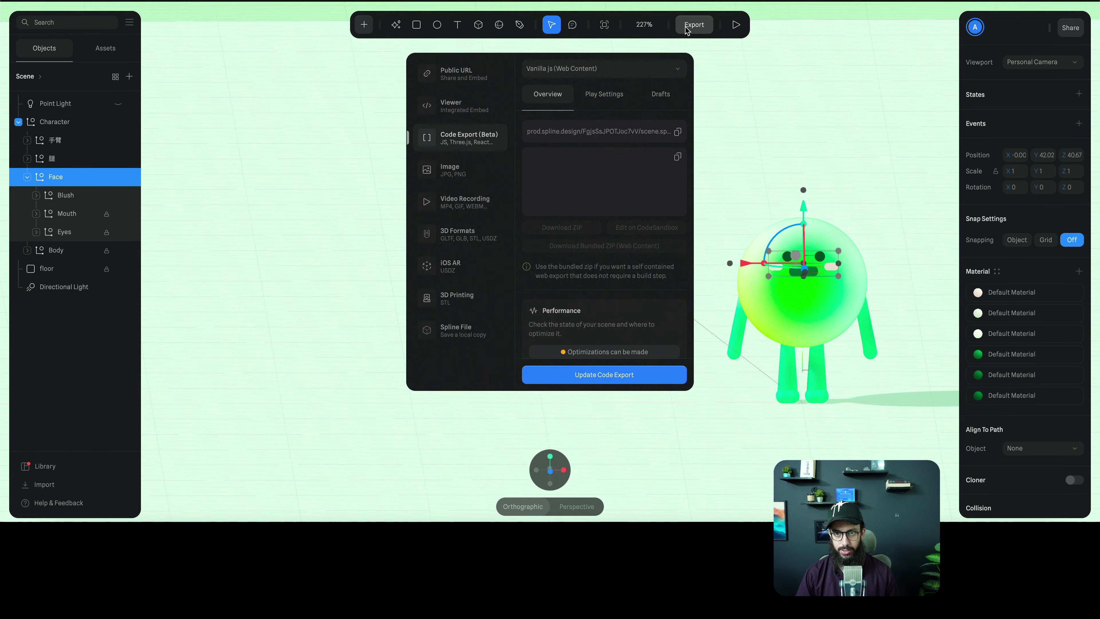
{"action": "left_click", "coordinate": [616, 378]}
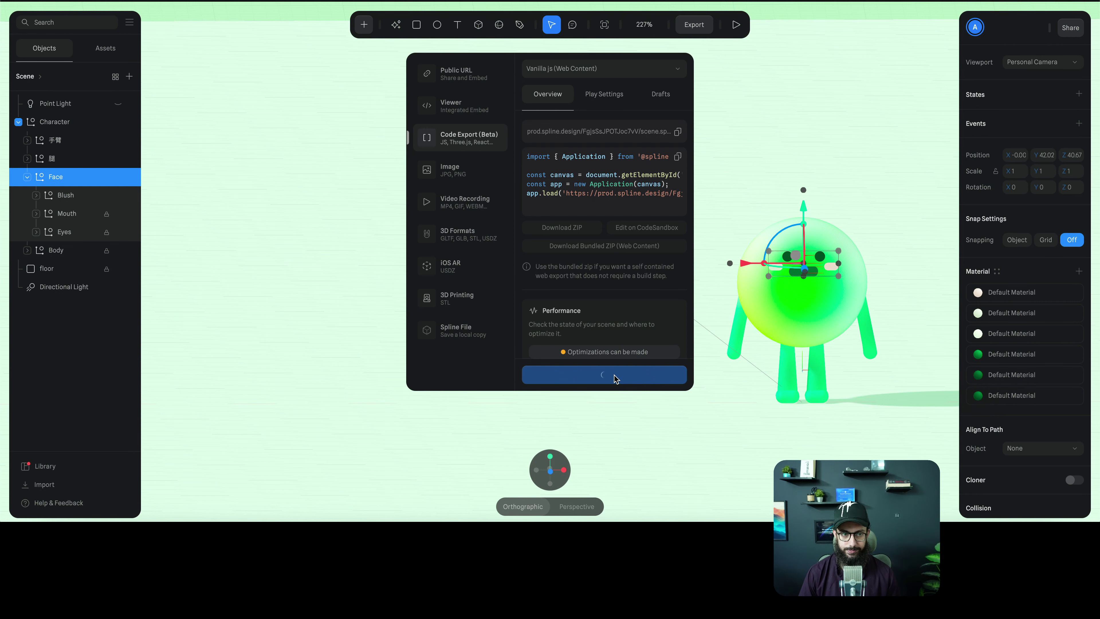
Switch back to Webflow and reload Spline Scene 3 from its settings
{"action": "key", "text": "super+Tab"}
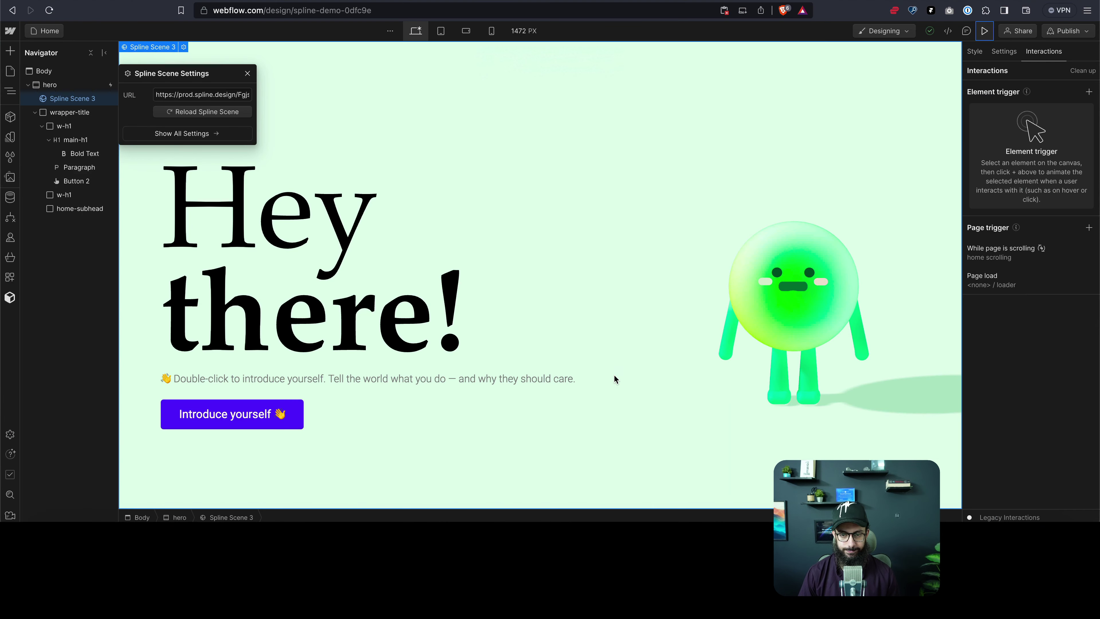
{"action": "left_click", "coordinate": [201, 111]}
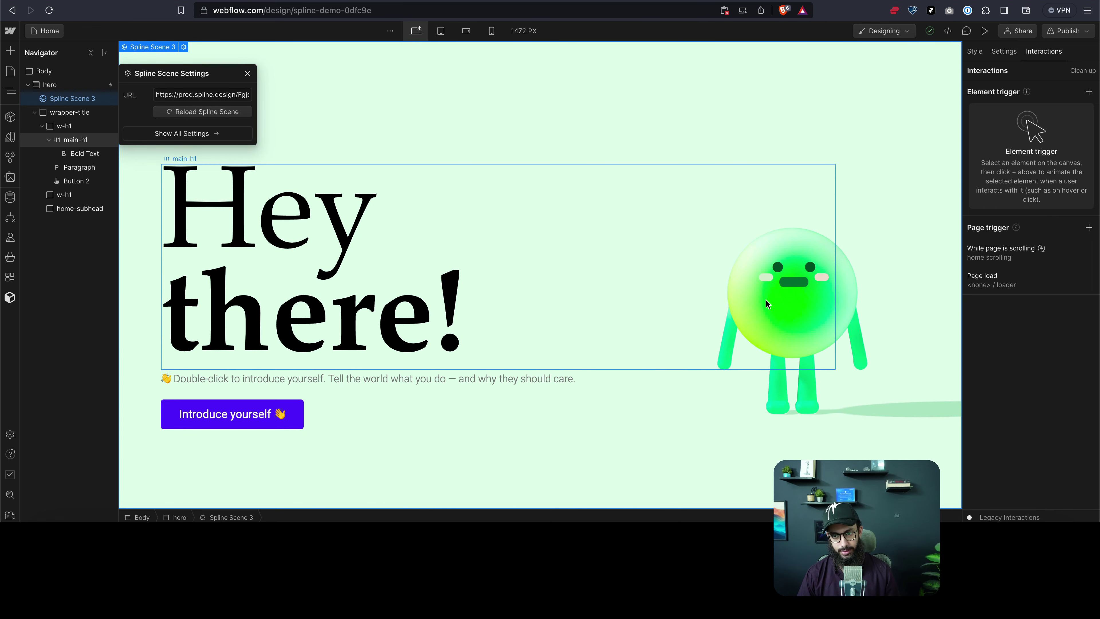
Preview the page to check how the character follows the mouse, and return to the design view
{"action": "left_click", "coordinate": [984, 32]}
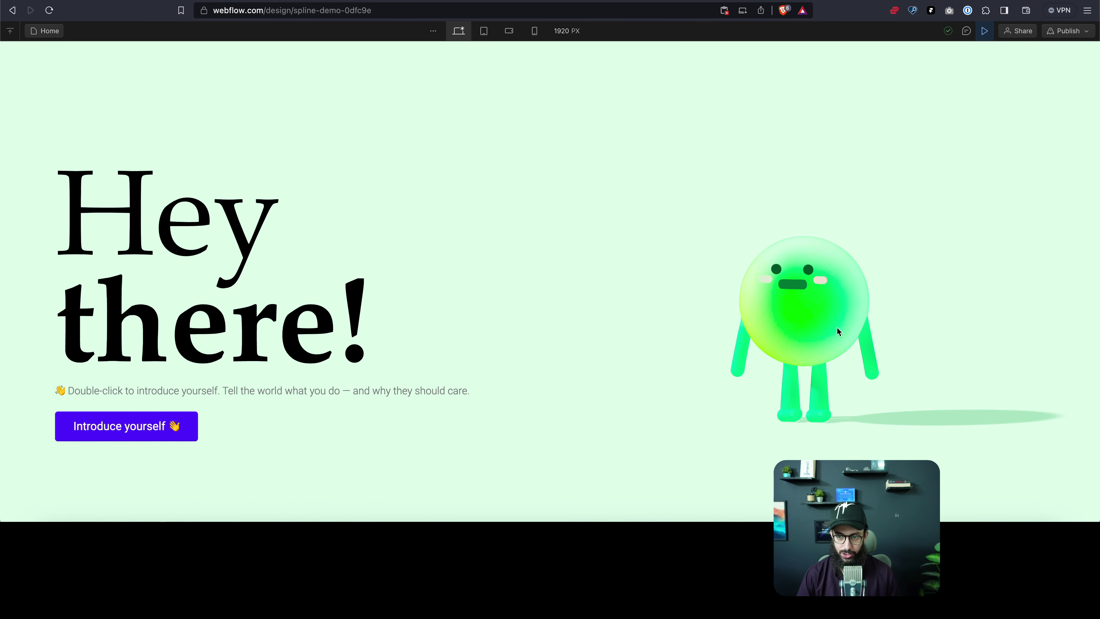
{"action": "key", "text": "shift+p"}
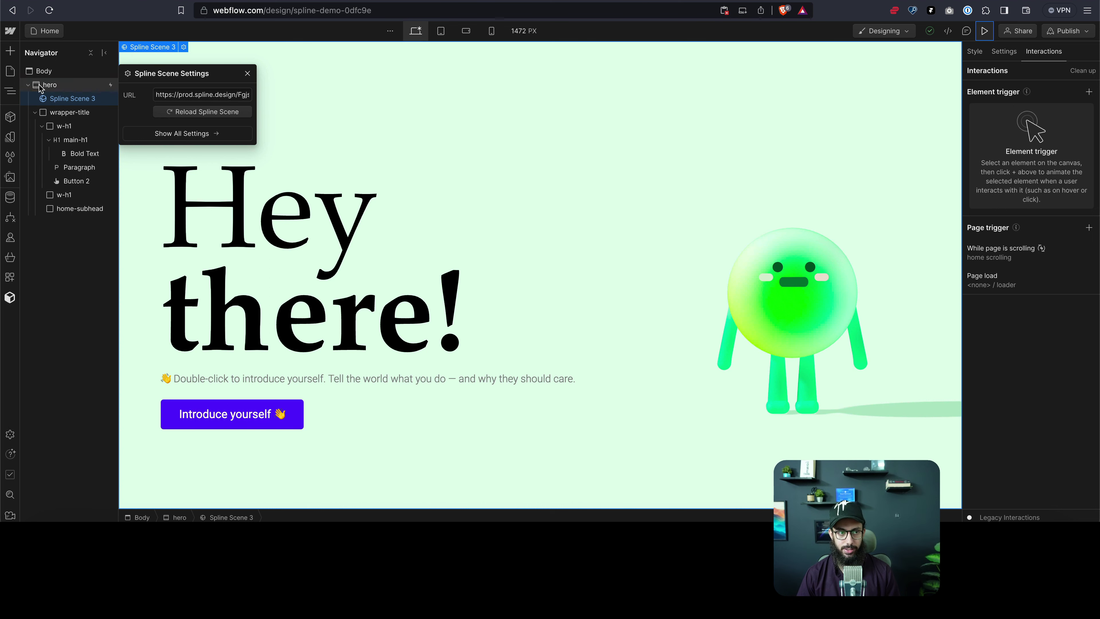
Give the Introduce yourself button a Mouse hover trigger whose On hover action is Start an animation
{"action": "left_click", "coordinate": [247, 405]}
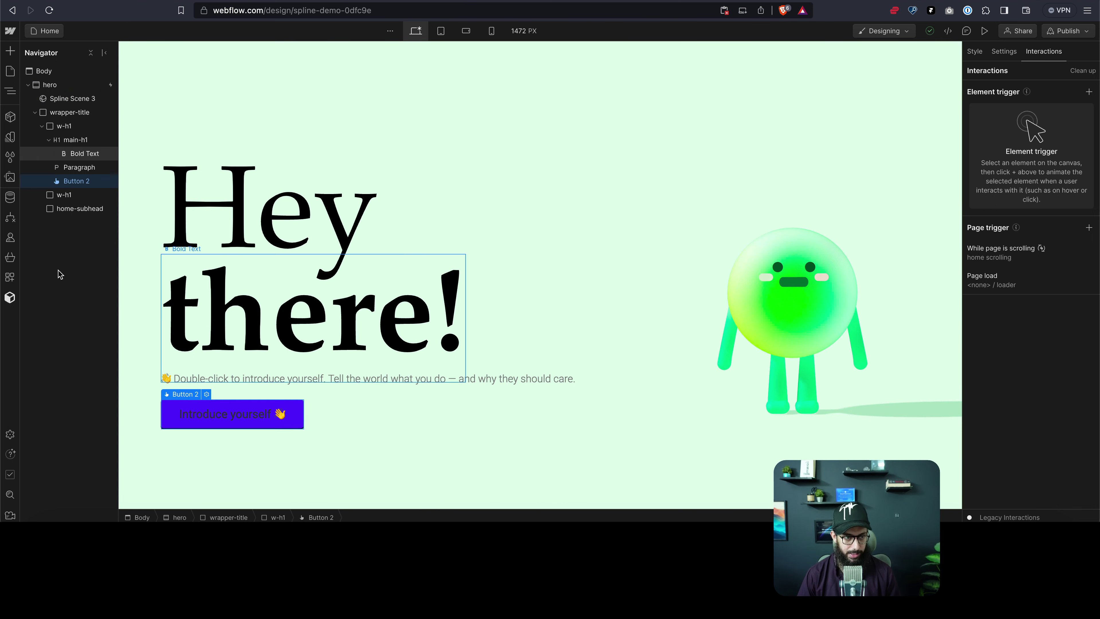
{"action": "left_click", "coordinate": [1089, 92]}
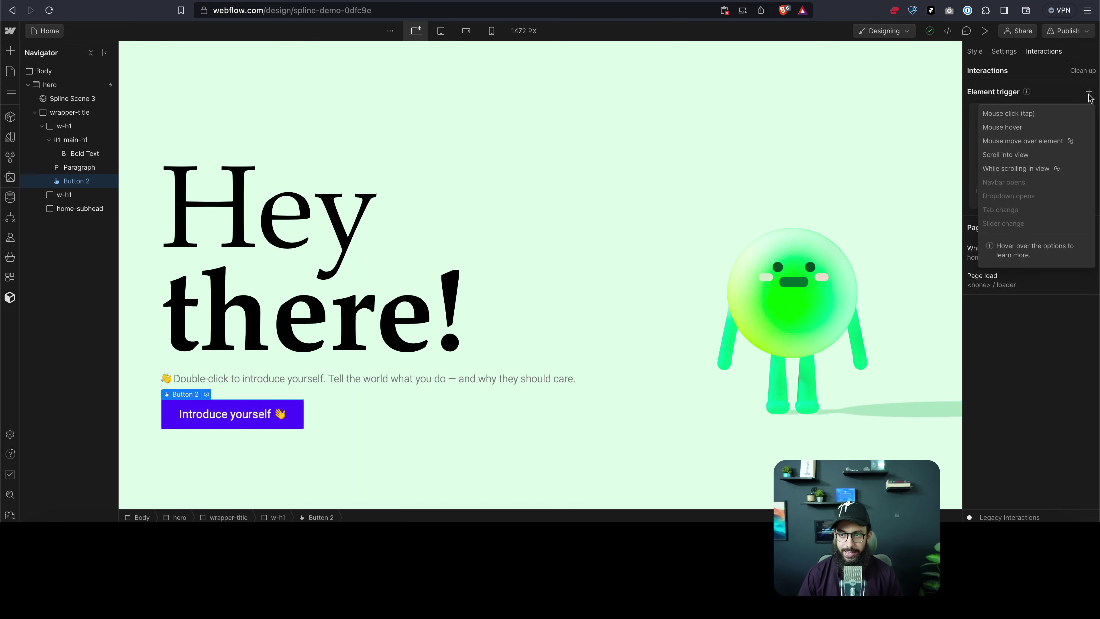
{"action": "left_click", "coordinate": [1038, 127]}
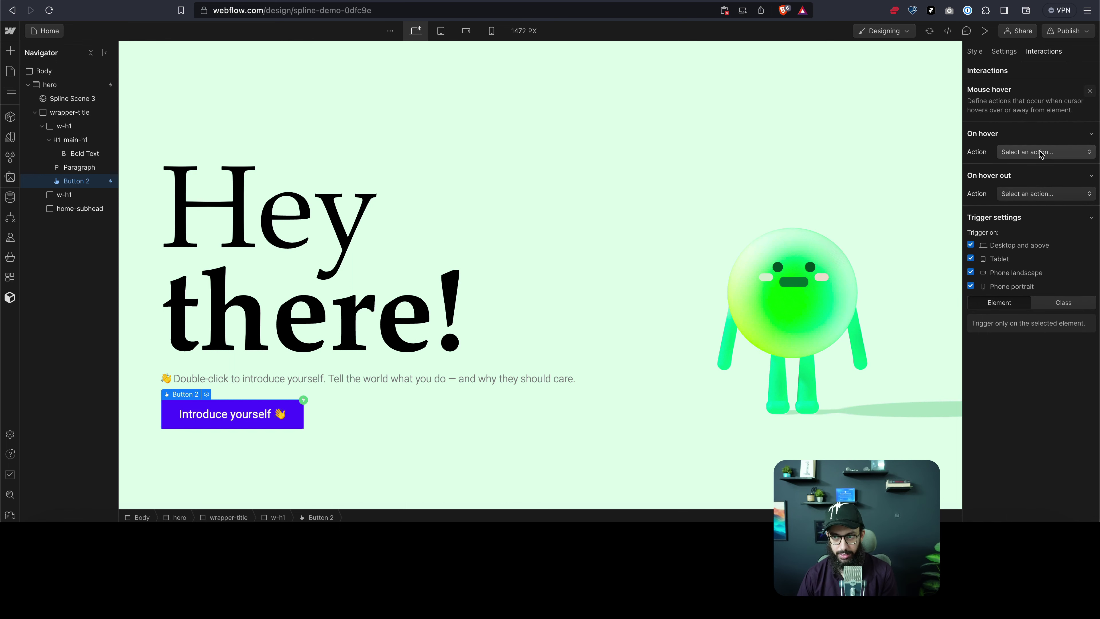
{"action": "left_click", "coordinate": [1039, 151]}
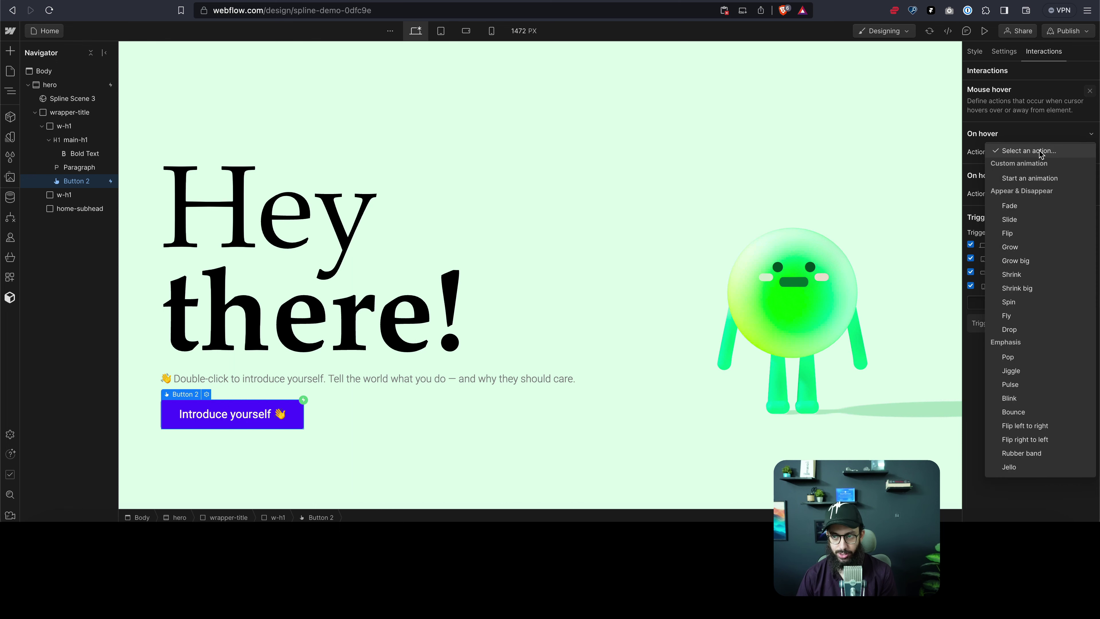
{"action": "left_click", "coordinate": [1037, 178]}
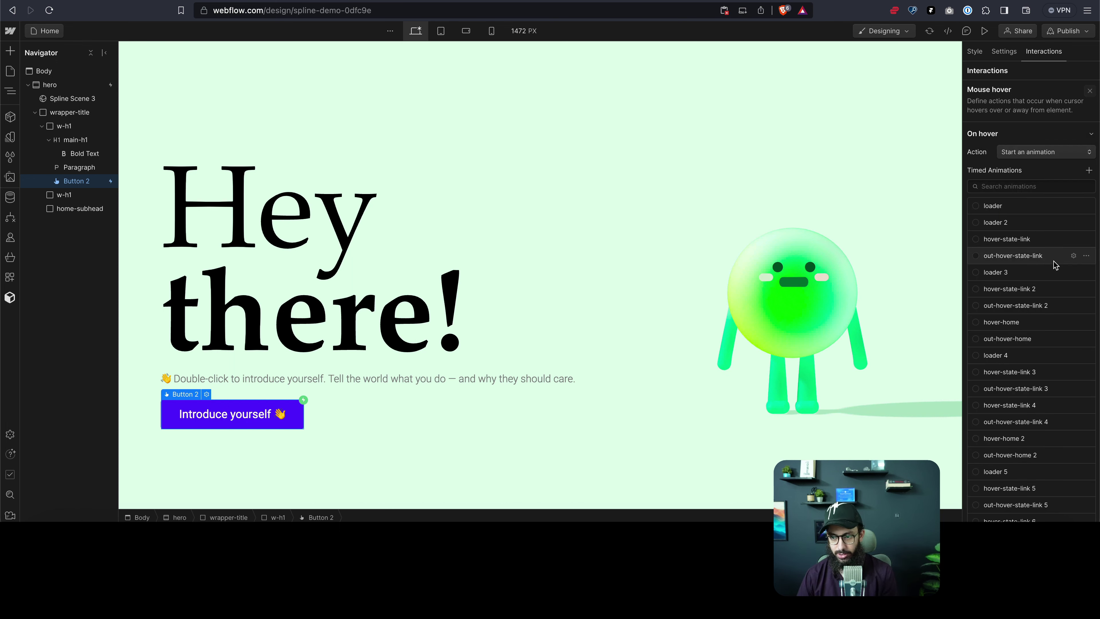
Create a new timed animation for the On hover state and name it Happy
{"action": "scroll", "coordinate": [1040, 282], "scroll_direction": "down", "scroll_amount": 10}
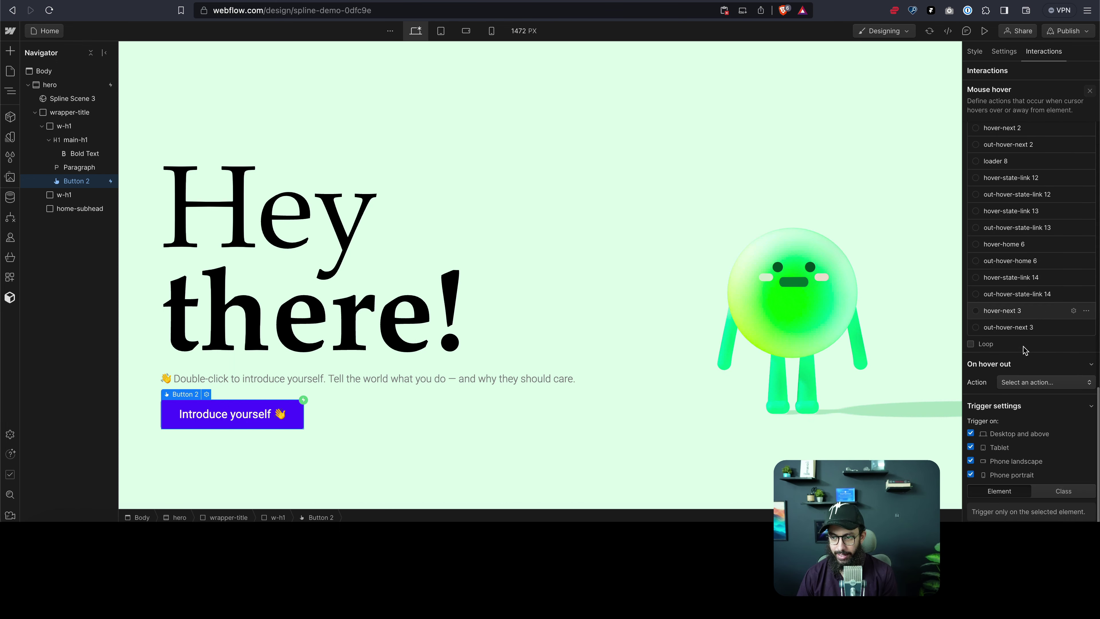
{"action": "scroll", "coordinate": [1023, 347], "scroll_direction": "up", "scroll_amount": 10}
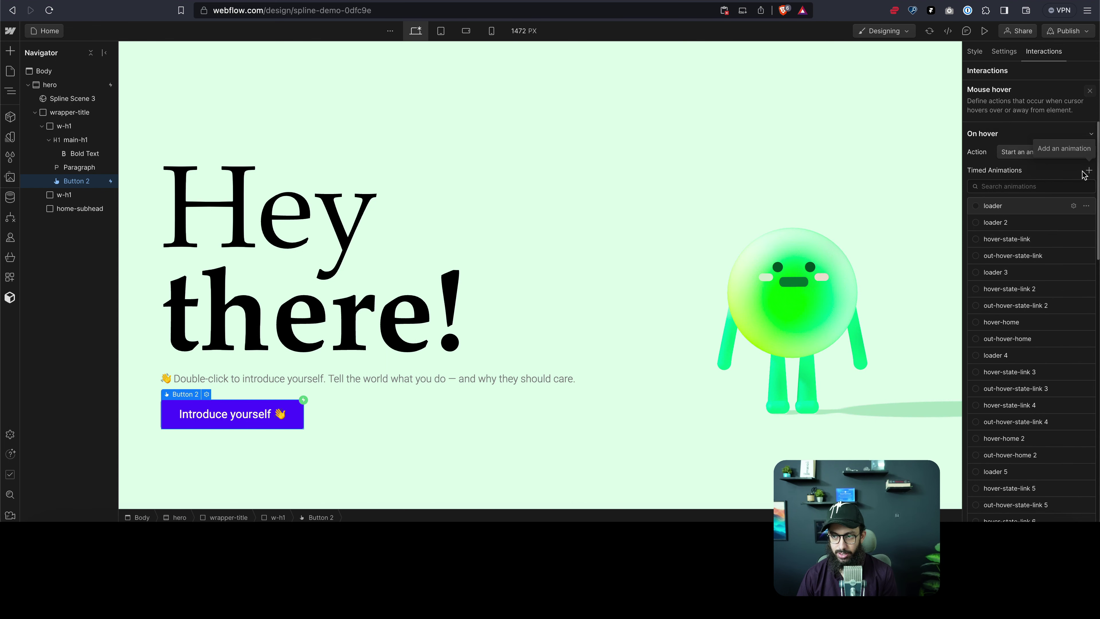
{"action": "left_click", "coordinate": [1083, 172]}
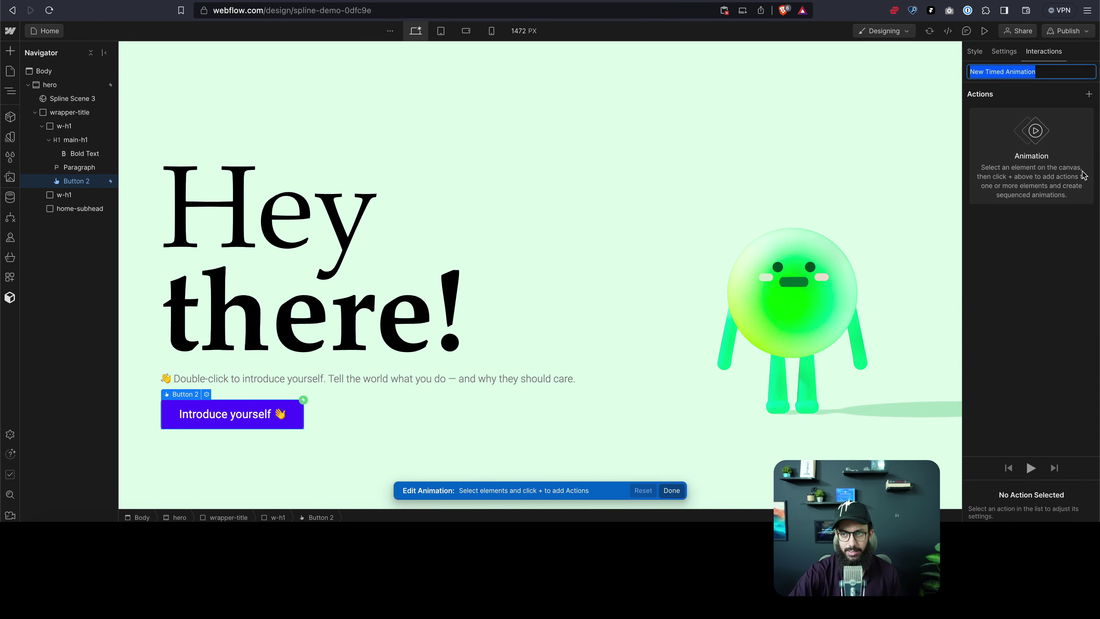
{"action": "type", "text": "Happy"}
{"action": "key", "text": "Return"}
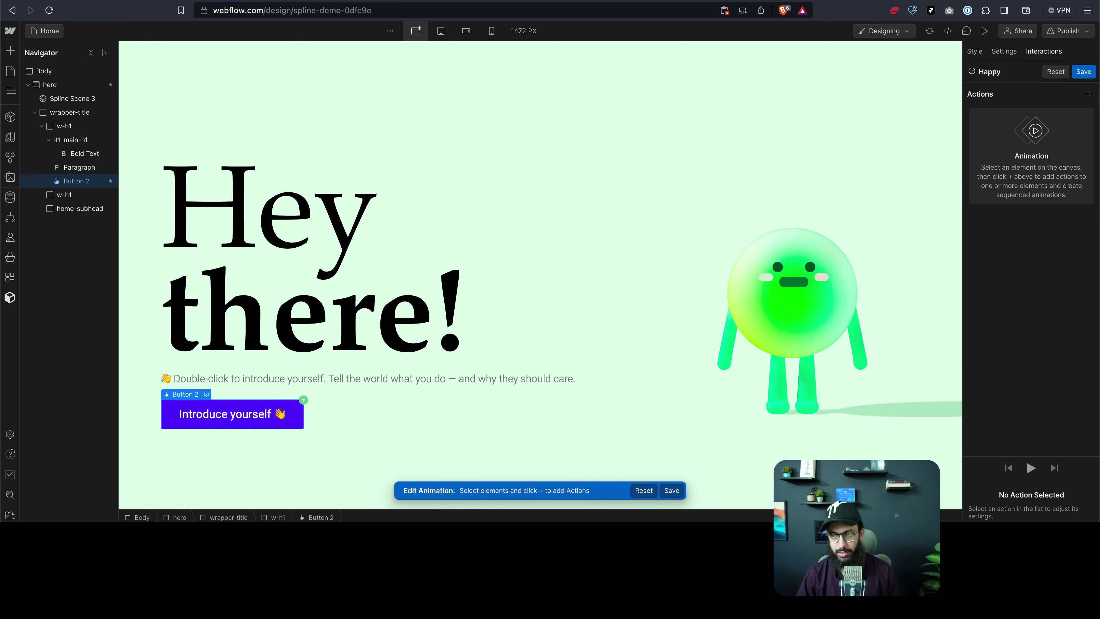
Add a Spline action targeting Spline Scene 3 to the Happy animation
{"action": "left_click", "coordinate": [1089, 95]}
{"action": "key", "text": "Escape"}
{"action": "key", "text": "Up"}
{"action": "key", "text": "Up"}
{"action": "key", "text": "Up"}
{"action": "key", "text": "Up"}
{"action": "key", "text": "Up"}
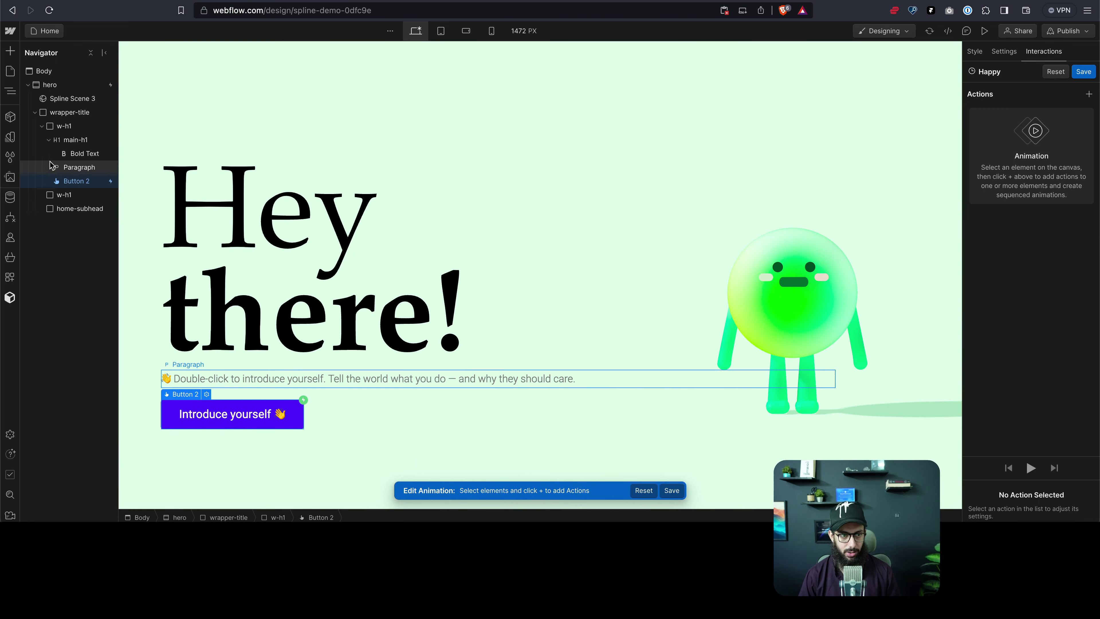
{"action": "left_click", "coordinate": [1087, 95]}
{"action": "left_click", "coordinate": [1013, 324]}
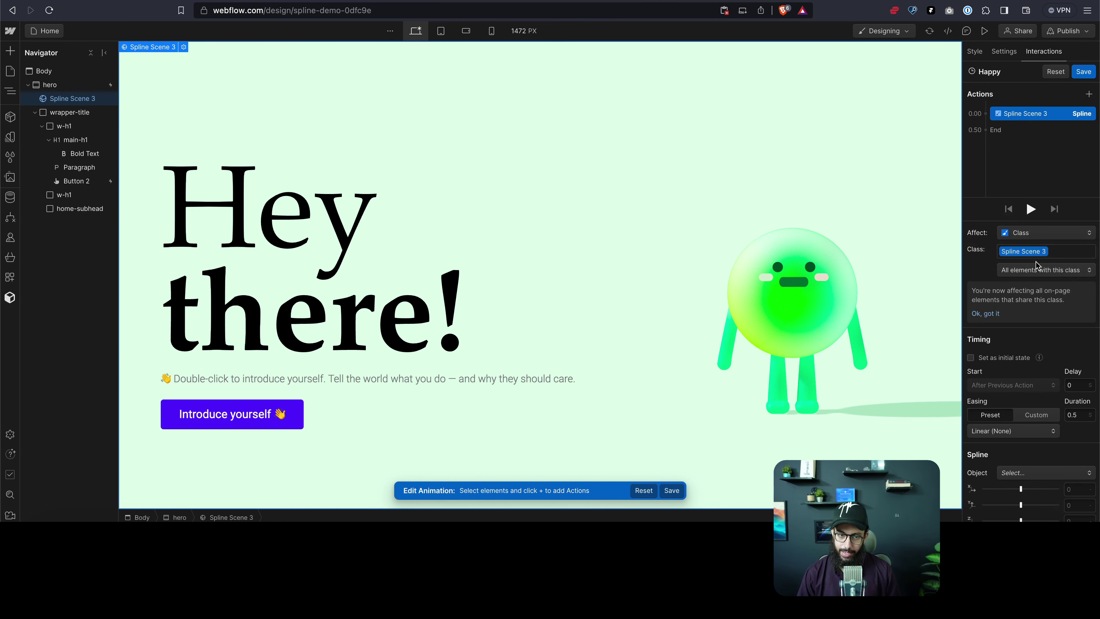
Identify the character's arms group in Spline, switch back to Webflow and choose 手臂 as the Spline action's object
{"action": "scroll", "coordinate": [1078, 383], "scroll_direction": "down", "scroll_amount": 2}
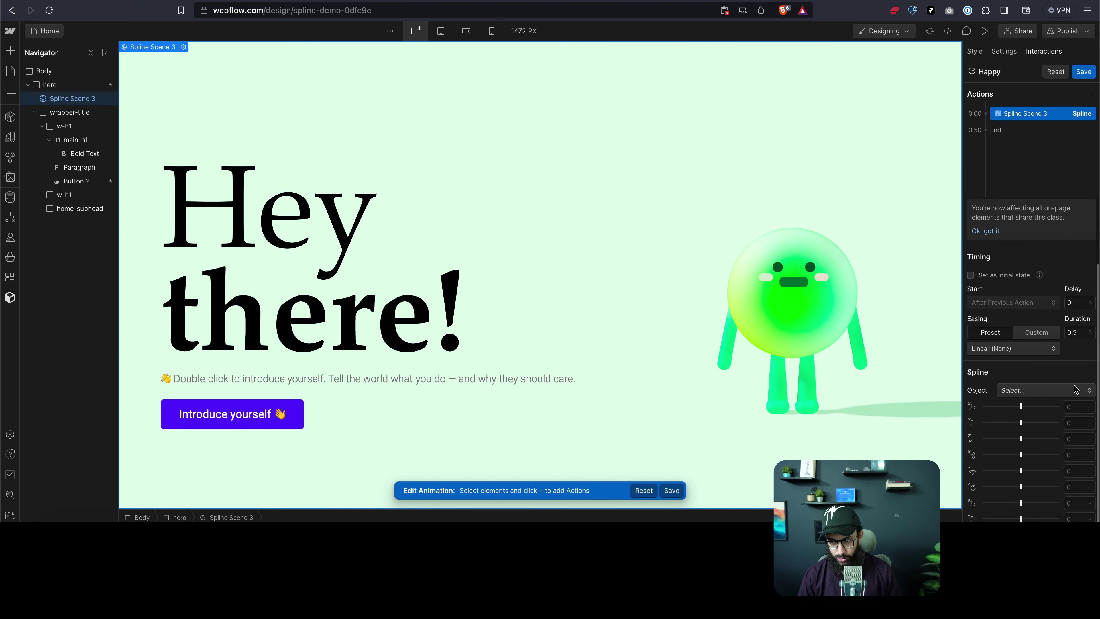
{"action": "left_click", "coordinate": [1031, 392]}
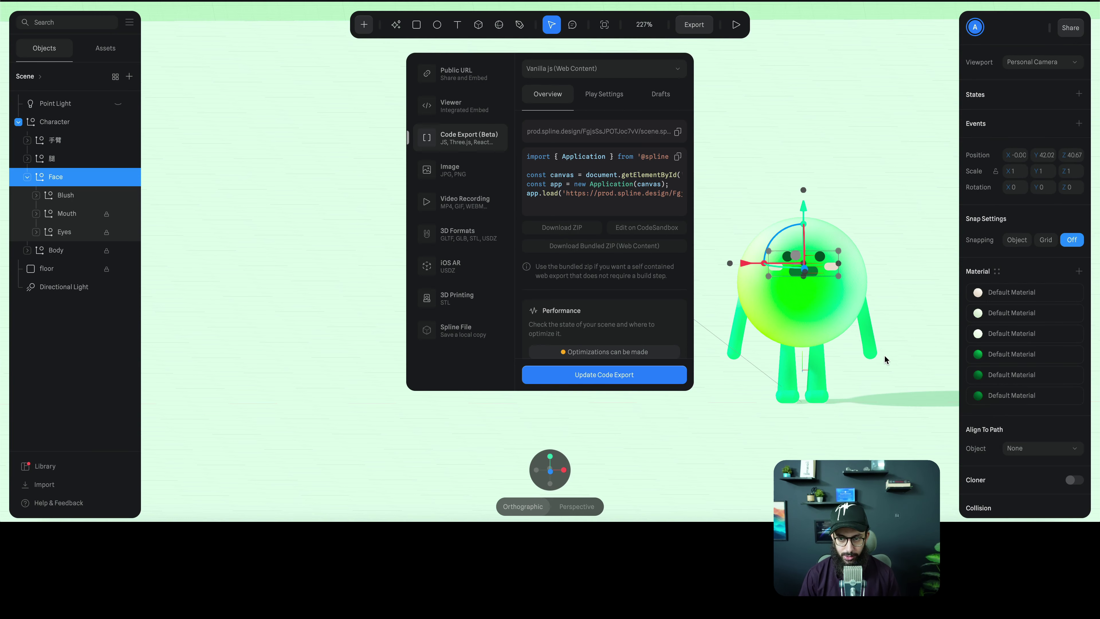
{"action": "left_click", "coordinate": [867, 342]}
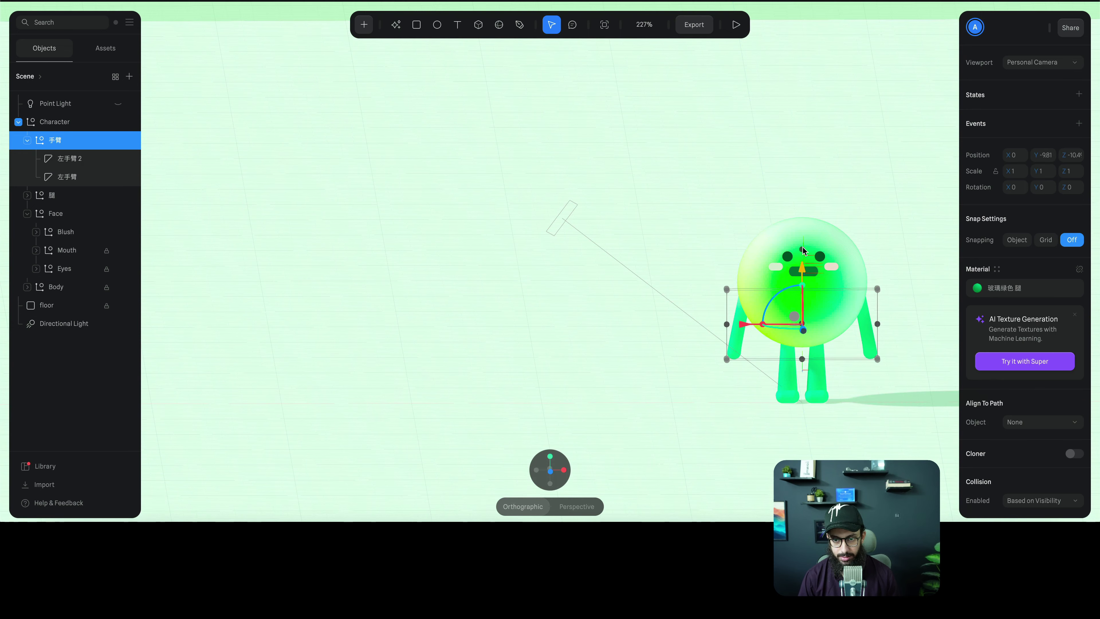
{"action": "mouse_move", "coordinate": [802, 250]}
{"action": "left_mouse_down"}
{"action": "mouse_move", "coordinate": [803, 192]}
{"action": "mouse_move", "coordinate": [802, 255]}
{"action": "left_mouse_up"}
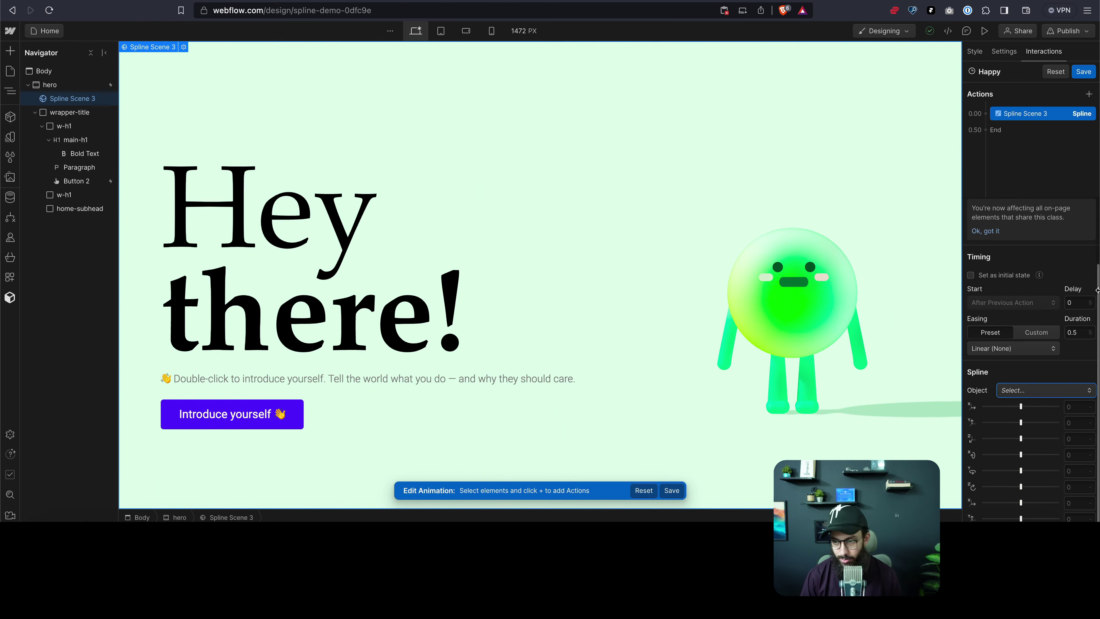
{"action": "left_click", "coordinate": [1042, 389]}
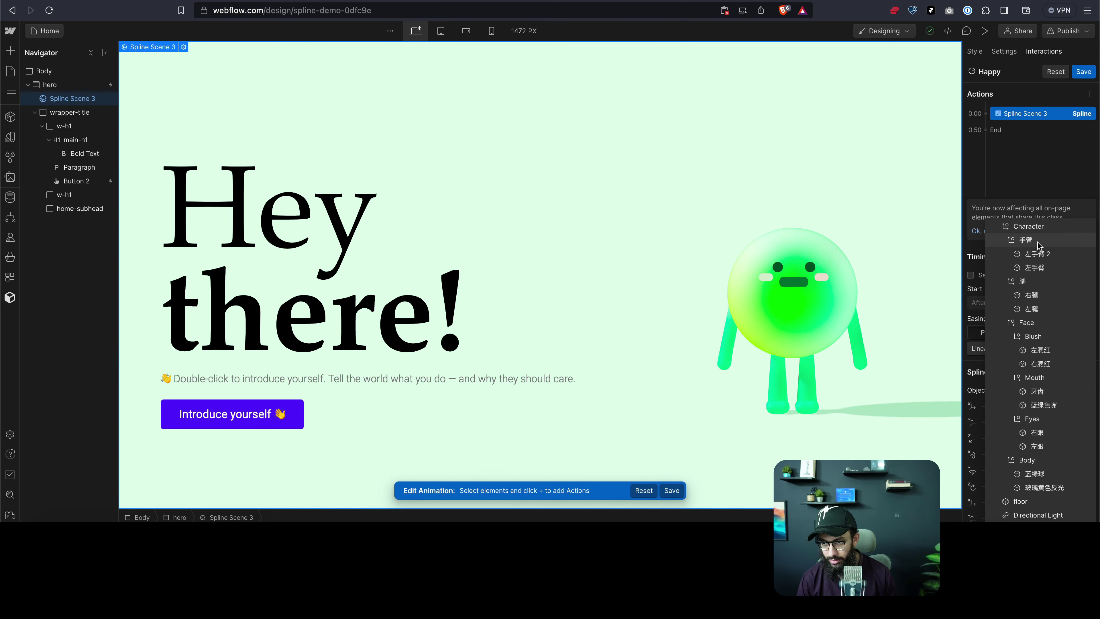
{"action": "left_click", "coordinate": [1027, 240]}
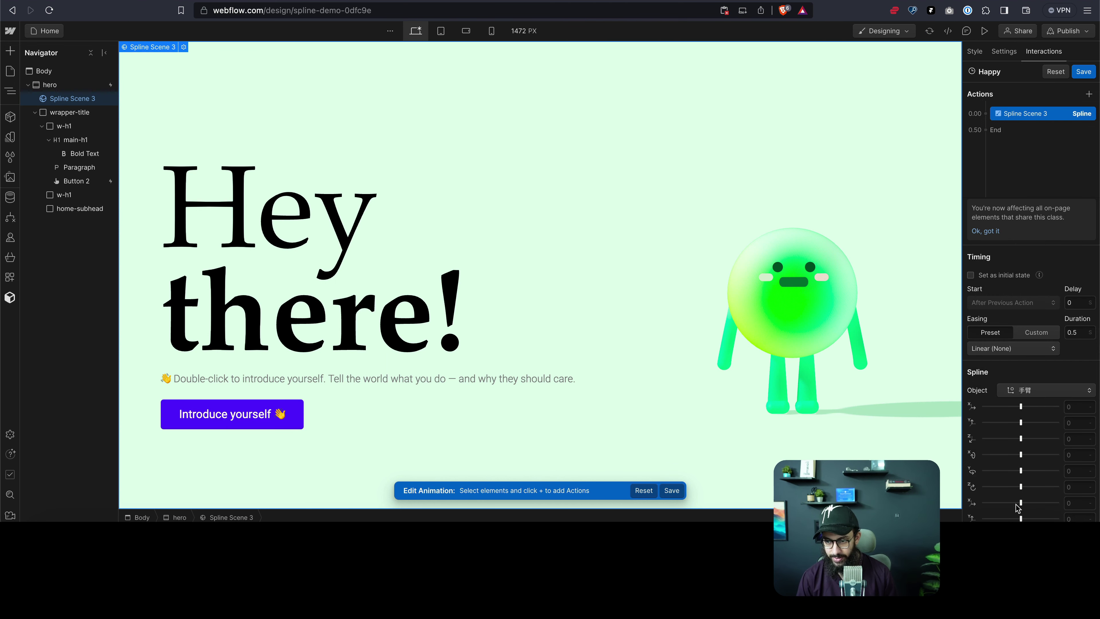
Try rotating the 手臂 group around the Z and Y axes, resetting each rotation to 0
{"action": "left_click_drag", "start_coordinate": [1021, 487], "coordinate": [1013, 487]}
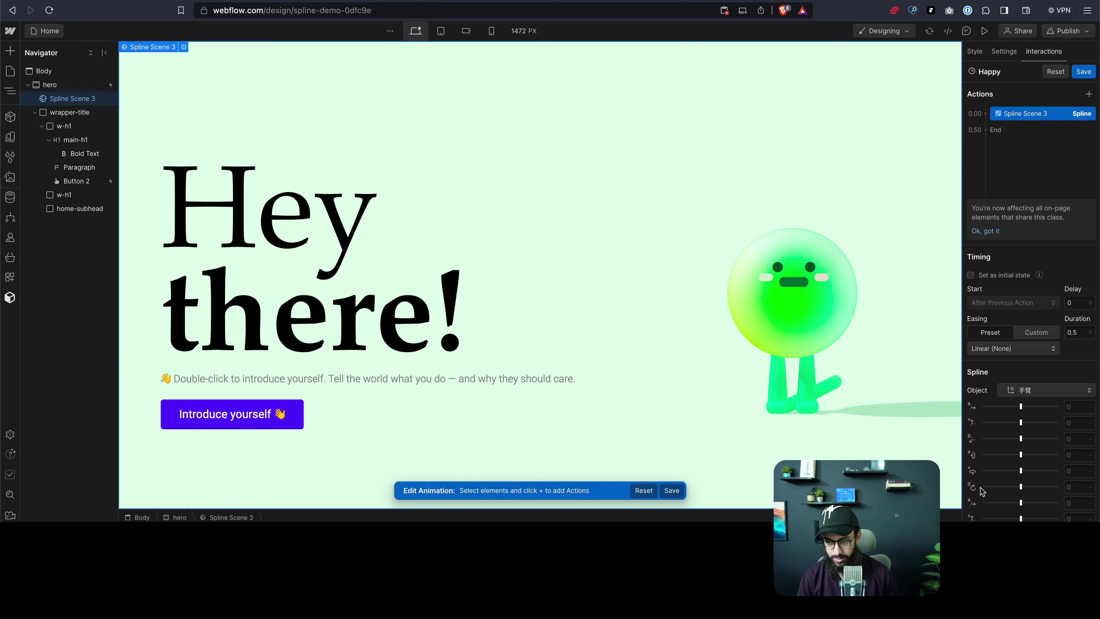
{"action": "double_click", "coordinate": [1077, 488]}
{"action": "type", "text": "0"}
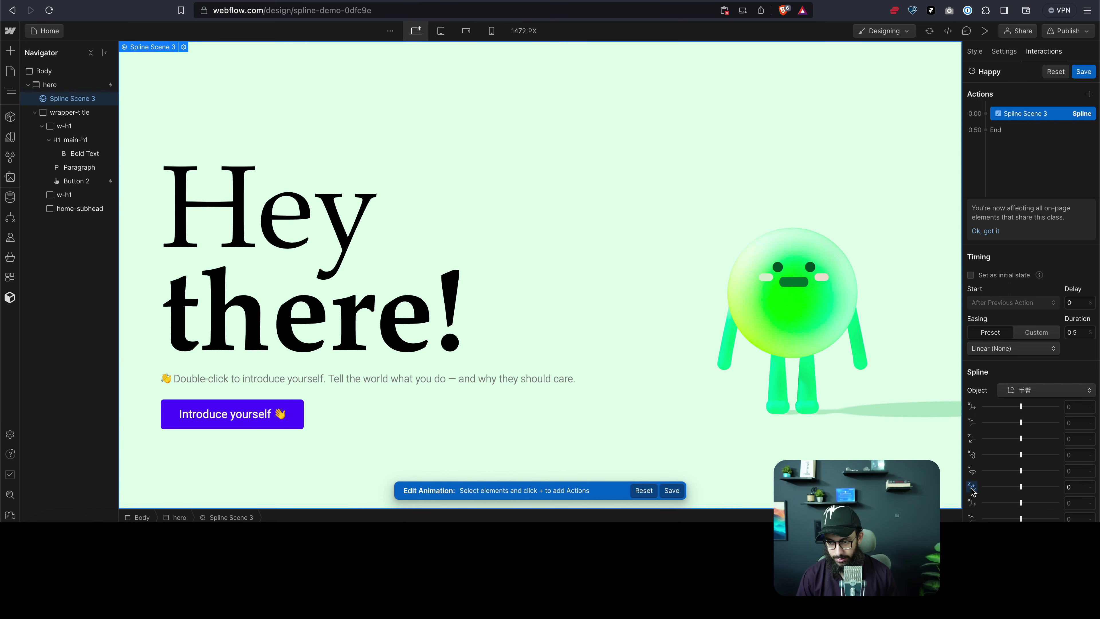
{"action": "left_click_drag", "start_coordinate": [1014, 471], "coordinate": [1019, 471]}
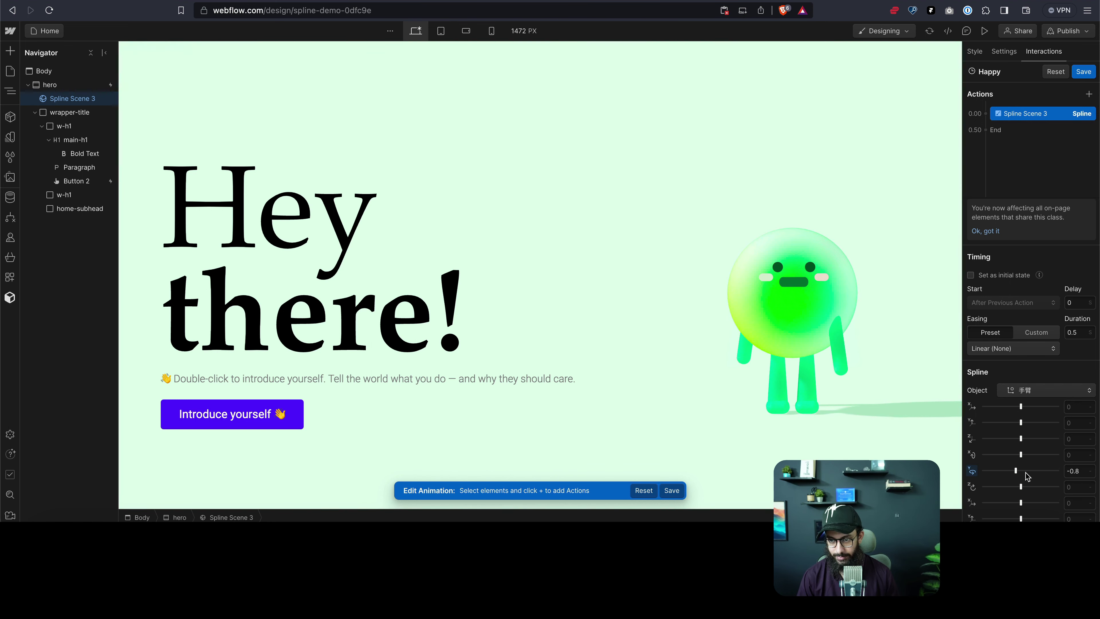
{"action": "left_click", "coordinate": [1077, 471]}
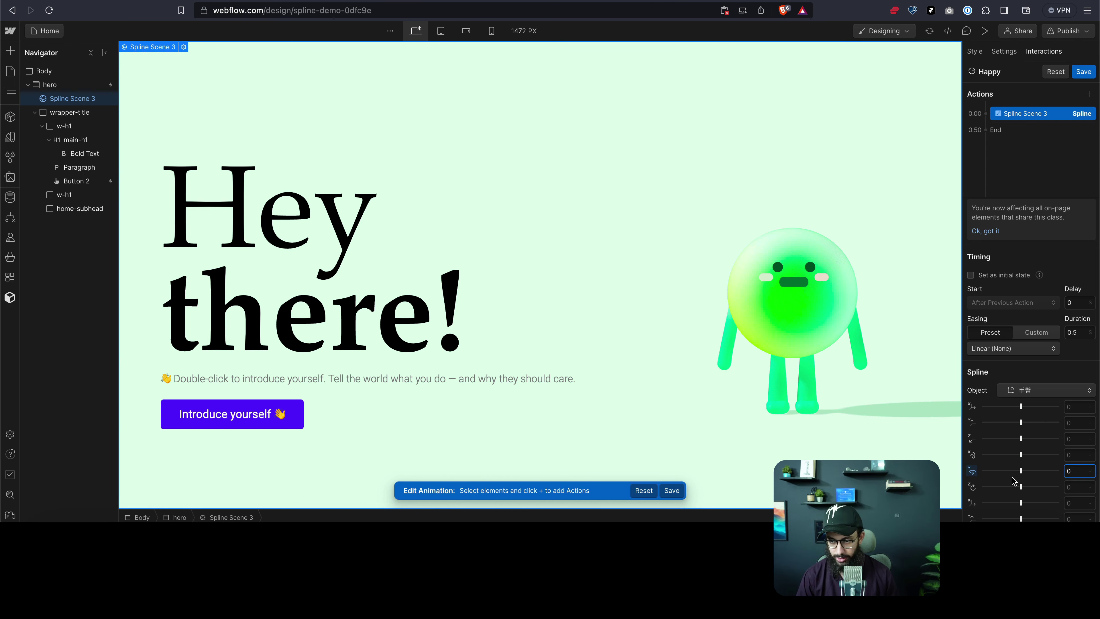
{"action": "left_click", "coordinate": [1012, 496]}
Try rotating the 手臂 group around the X axis and reset that rotation to 0
{"action": "left_click_drag", "start_coordinate": [1022, 455], "coordinate": [1006, 457]}
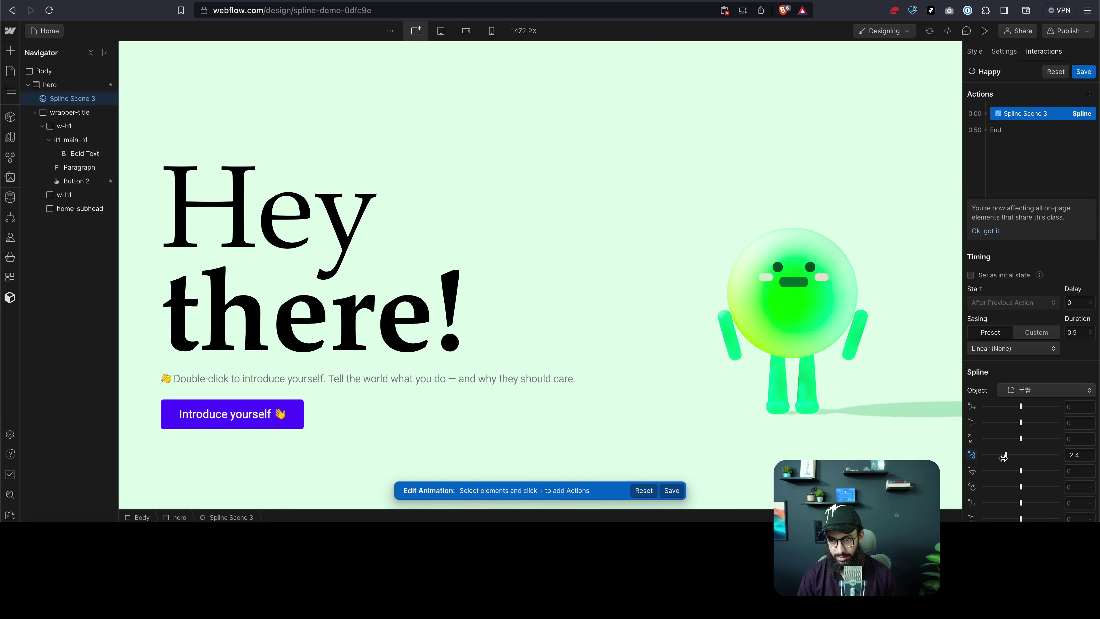
{"action": "left_click", "coordinate": [1012, 455]}
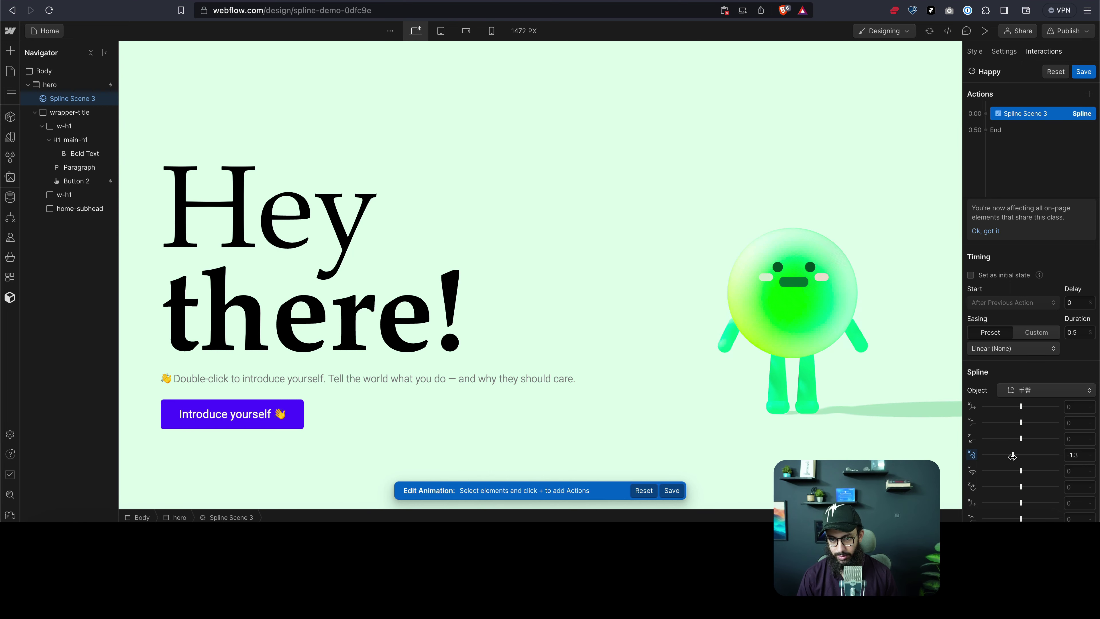
{"action": "left_click", "coordinate": [1016, 454]}
{"action": "left_click", "coordinate": [1074, 455]}
{"action": "type", "text": "0"}
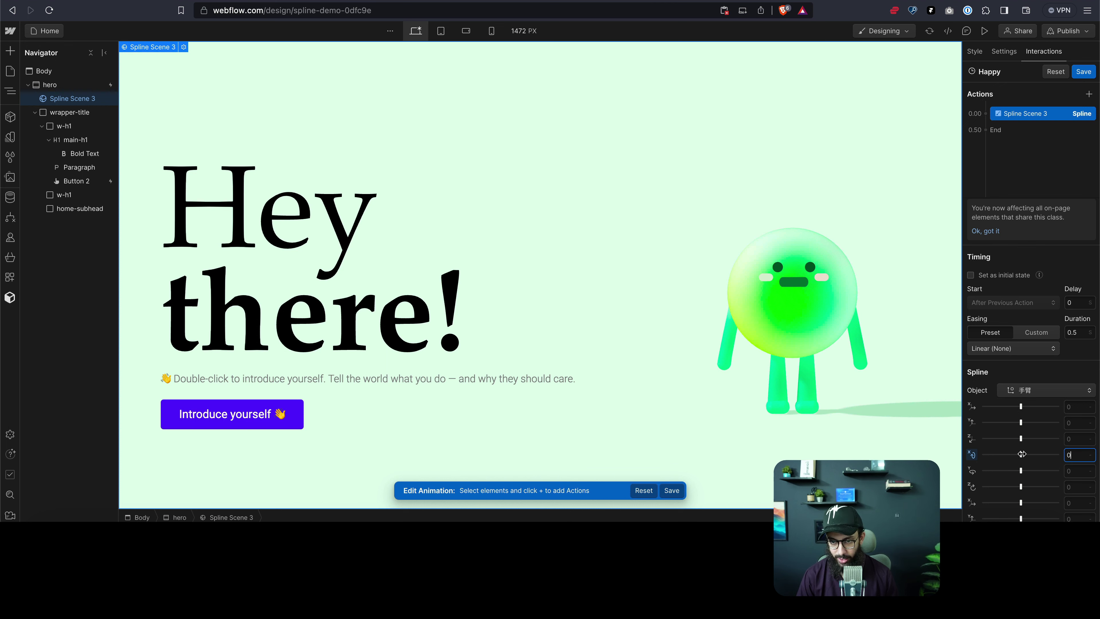
Raise the arms with an X rotation of -2.7 and a Y position of 53, and save the Happy animation
{"action": "mouse_move", "coordinate": [1021, 454]}
{"action": "left_mouse_down"}
{"action": "mouse_move", "coordinate": [1032, 453]}
{"action": "mouse_move", "coordinate": [1005, 460]}
{"action": "left_mouse_up"}
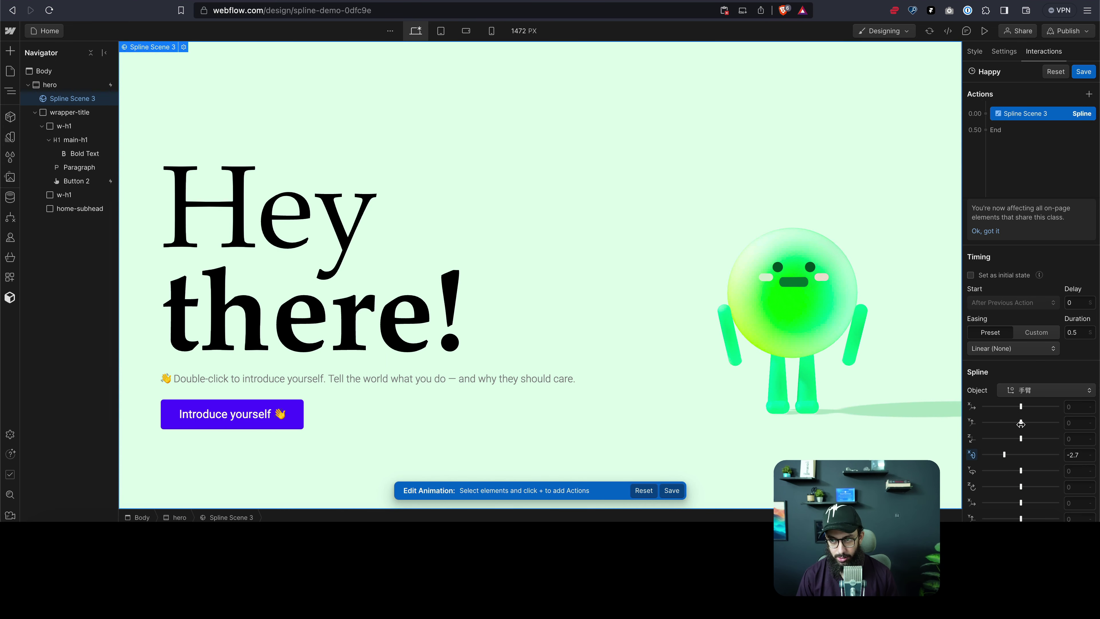
{"action": "mouse_move", "coordinate": [1021, 423]}
{"action": "left_mouse_down"}
{"action": "mouse_move", "coordinate": [1003, 428]}
{"action": "mouse_move", "coordinate": [1023, 428]}
{"action": "left_mouse_up"}
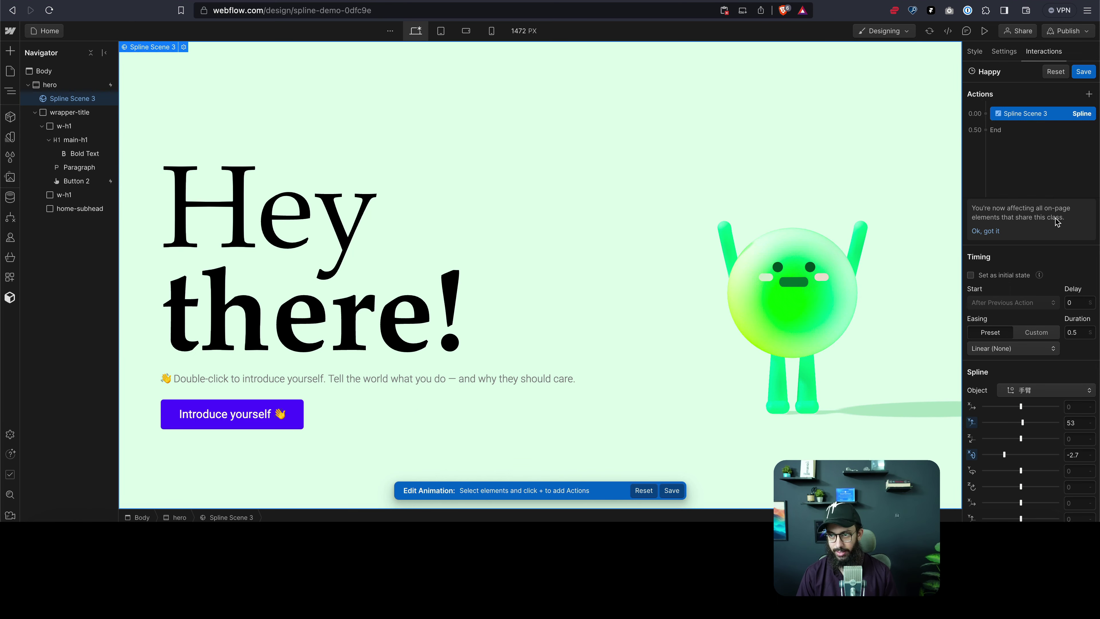
{"action": "left_click", "coordinate": [1084, 72]}
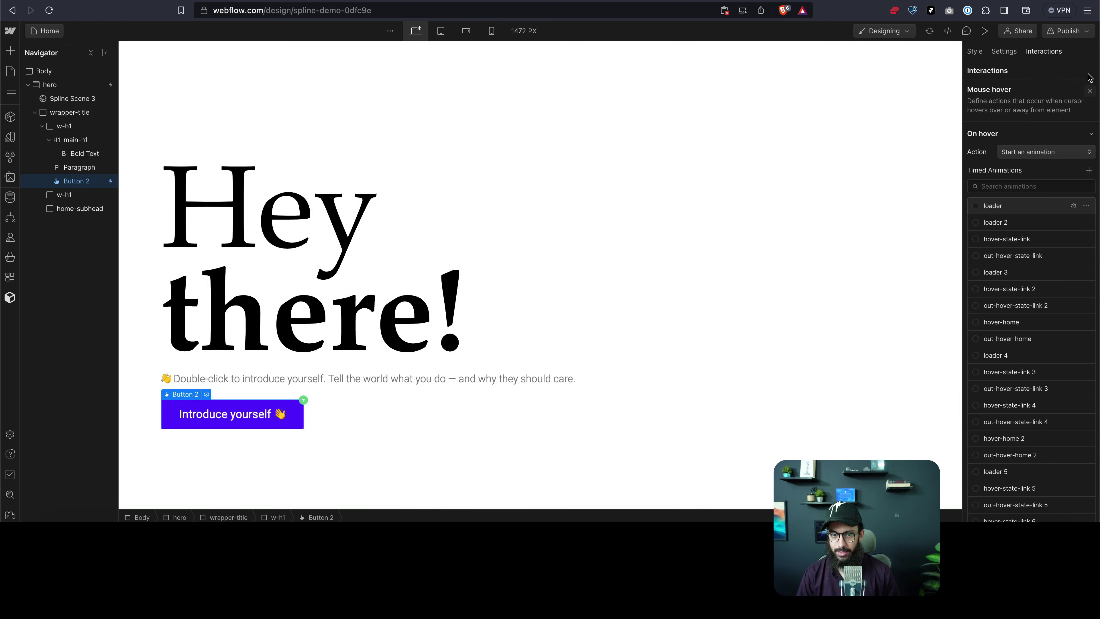
Set the button's On hover out action to Start an animation
{"action": "scroll", "coordinate": [1020, 240], "scroll_direction": "down", "scroll_amount": 15}
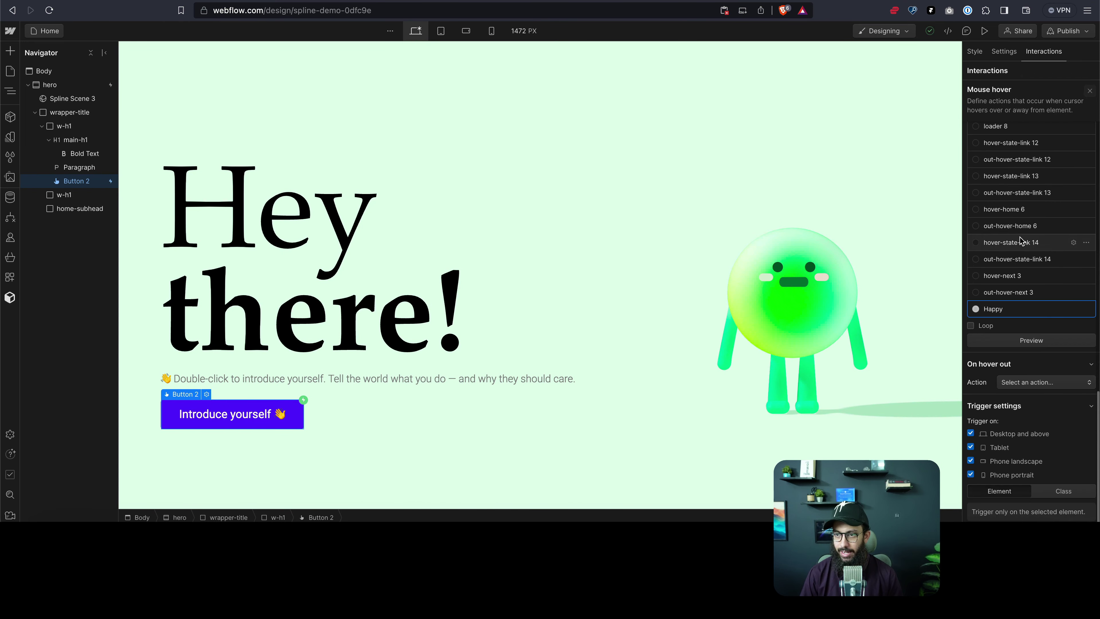
{"action": "left_click", "coordinate": [1025, 383]}
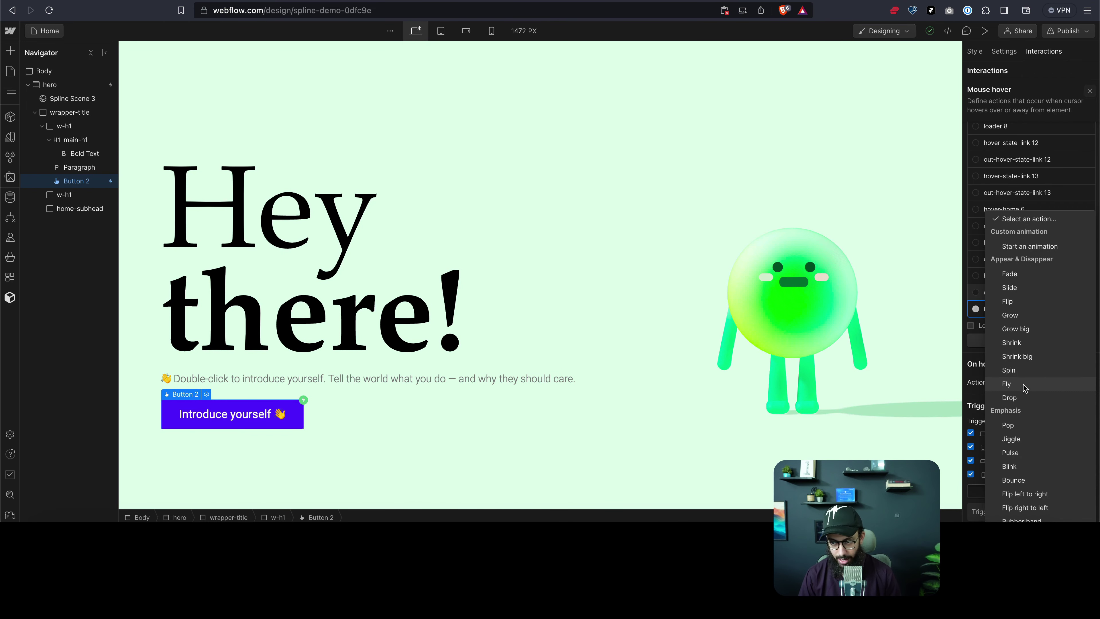
{"action": "left_click", "coordinate": [1052, 247]}
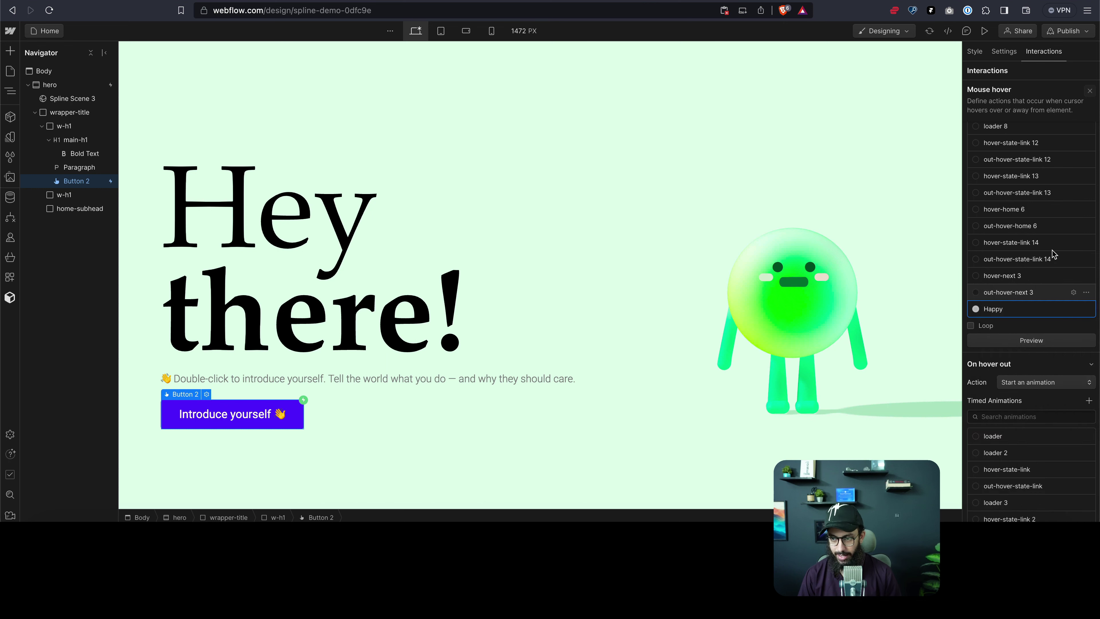
Create a new timed animation for the On hover out state and name it Not Happy
{"action": "scroll", "coordinate": [1056, 390], "scroll_direction": "down", "scroll_amount": 3}
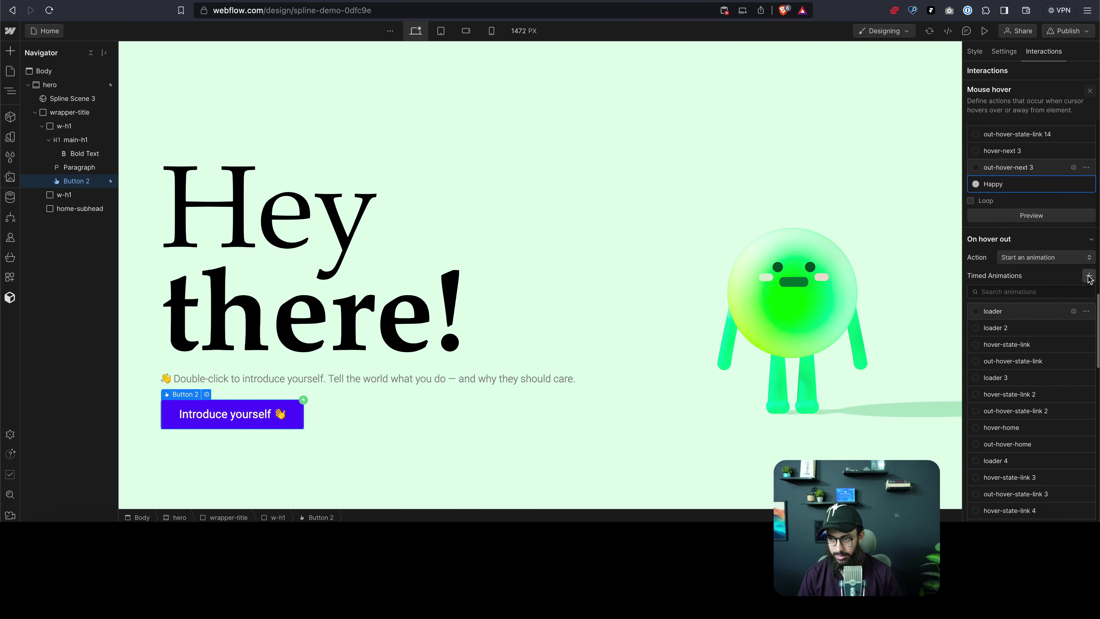
{"action": "left_click", "coordinate": [1089, 276]}
{"action": "left_click", "coordinate": [1068, 251]}
{"action": "type", "text": "No"}
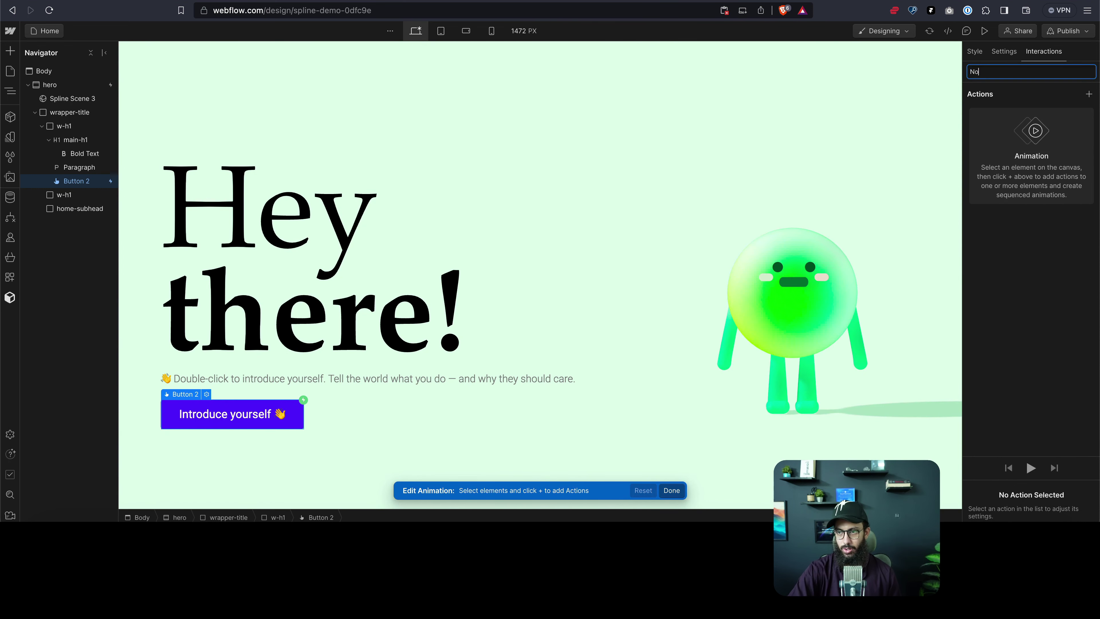
{"action": "type", "text": "t Happy"}
{"action": "key", "text": "Return"}
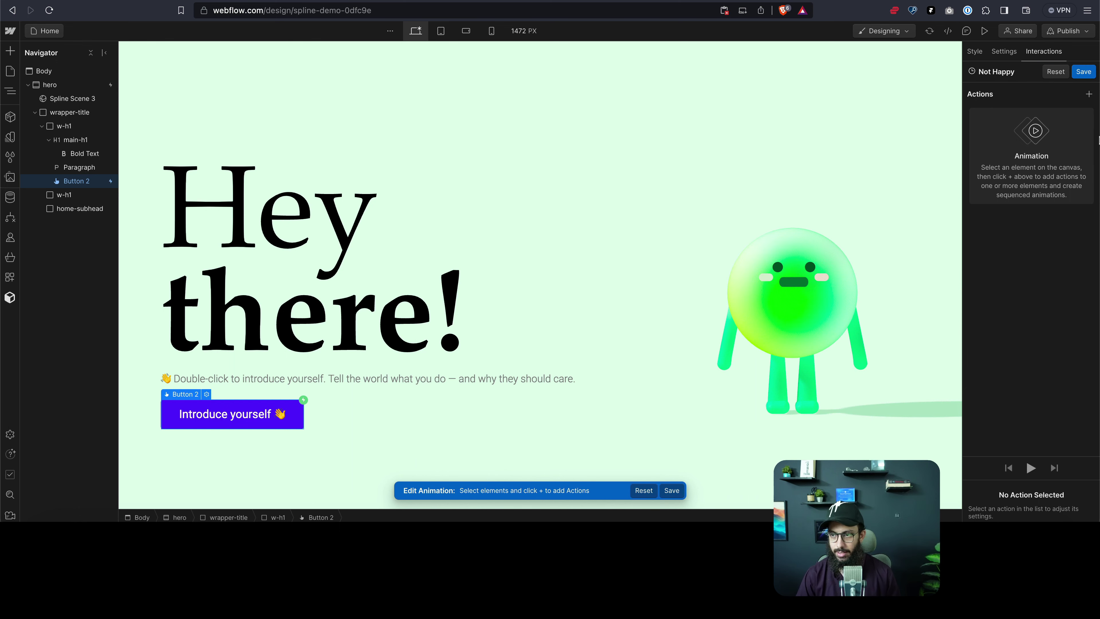
Save the Not Happy animation and assign it to the button's On hover out state, keeping Happy for On hover
{"action": "left_click", "coordinate": [1087, 73]}
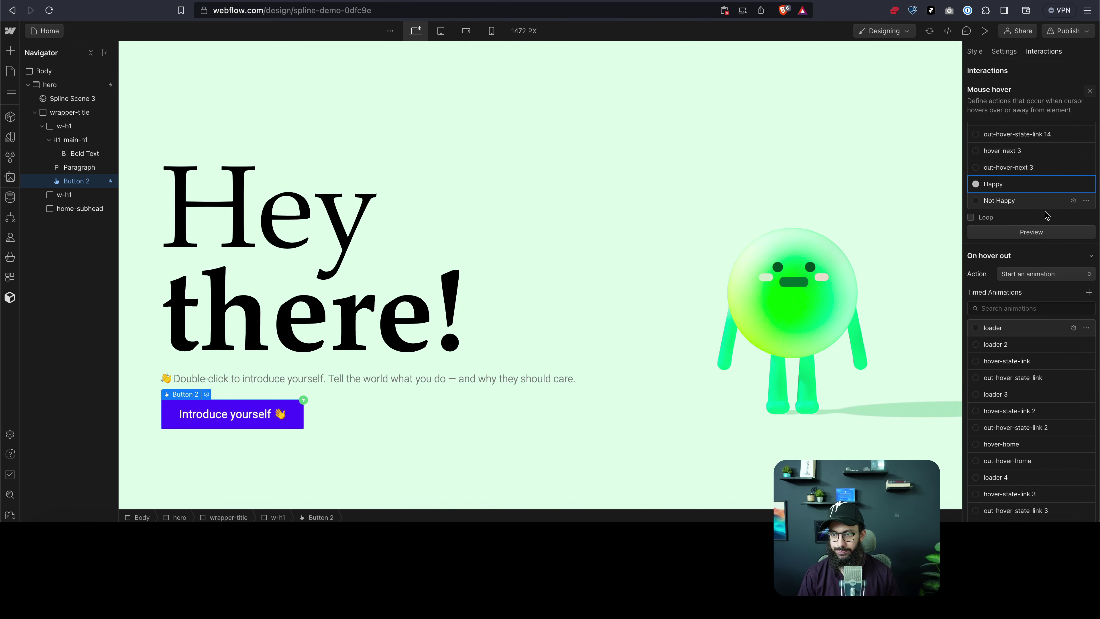
{"action": "left_click", "coordinate": [993, 202]}
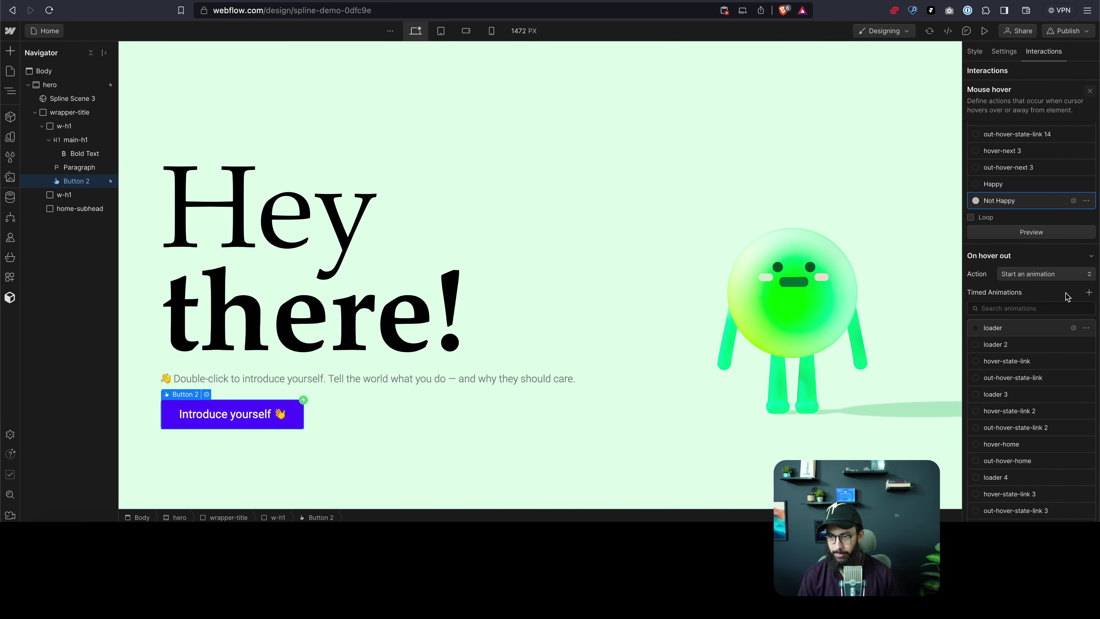
{"action": "left_click", "coordinate": [997, 185]}
{"action": "left_click", "coordinate": [1048, 277]}
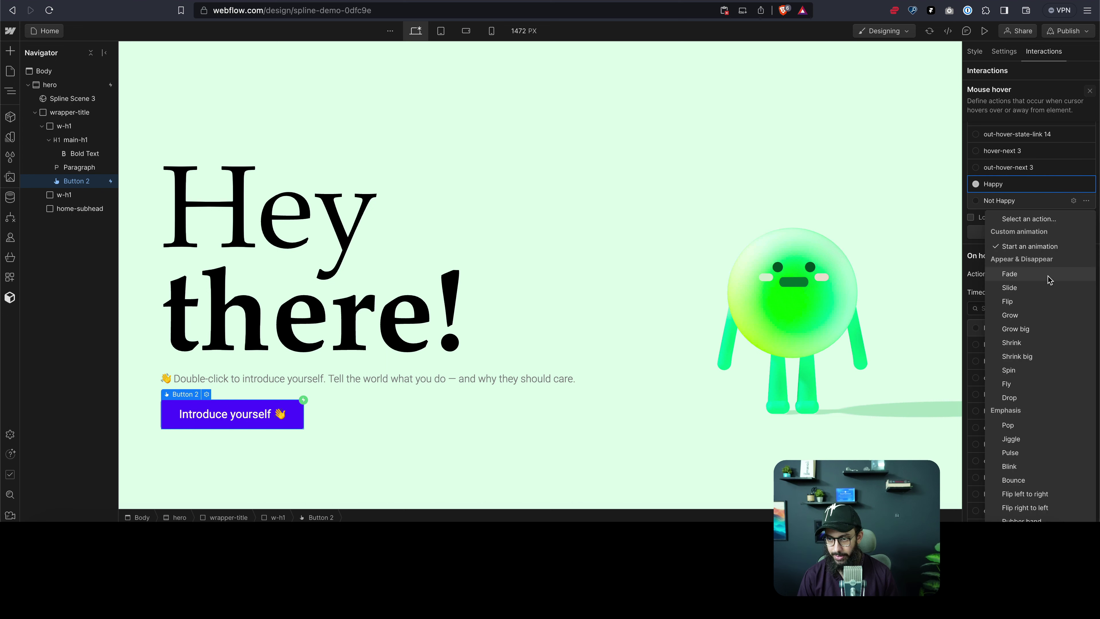
{"action": "left_click", "coordinate": [1030, 246]}
{"action": "scroll", "coordinate": [1014, 346], "scroll_direction": "down", "scroll_amount": 5}
{"action": "left_click", "coordinate": [1014, 350]}
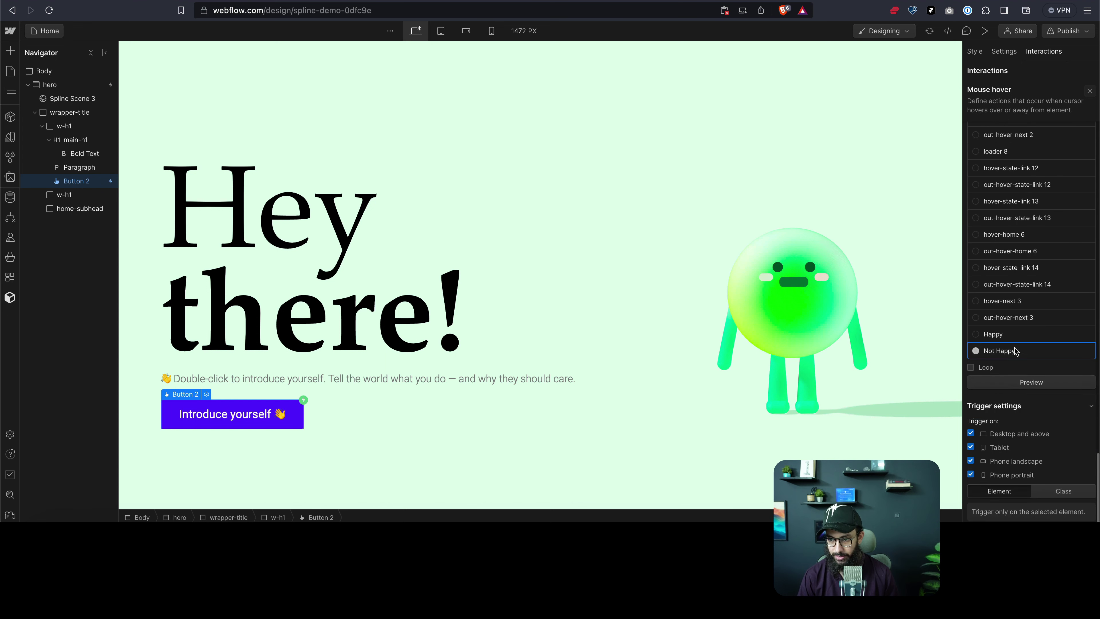
Add a Spline action targeting Spline Scene 3 to the Not Happy animation
{"action": "left_click", "coordinate": [1074, 351]}
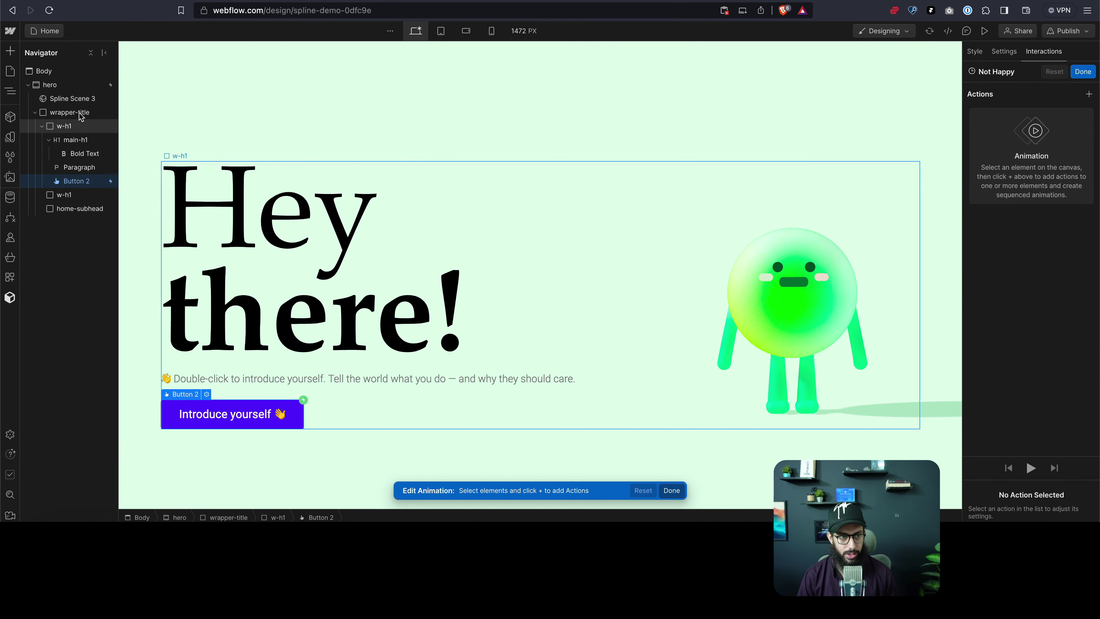
{"action": "left_click", "coordinate": [73, 99]}
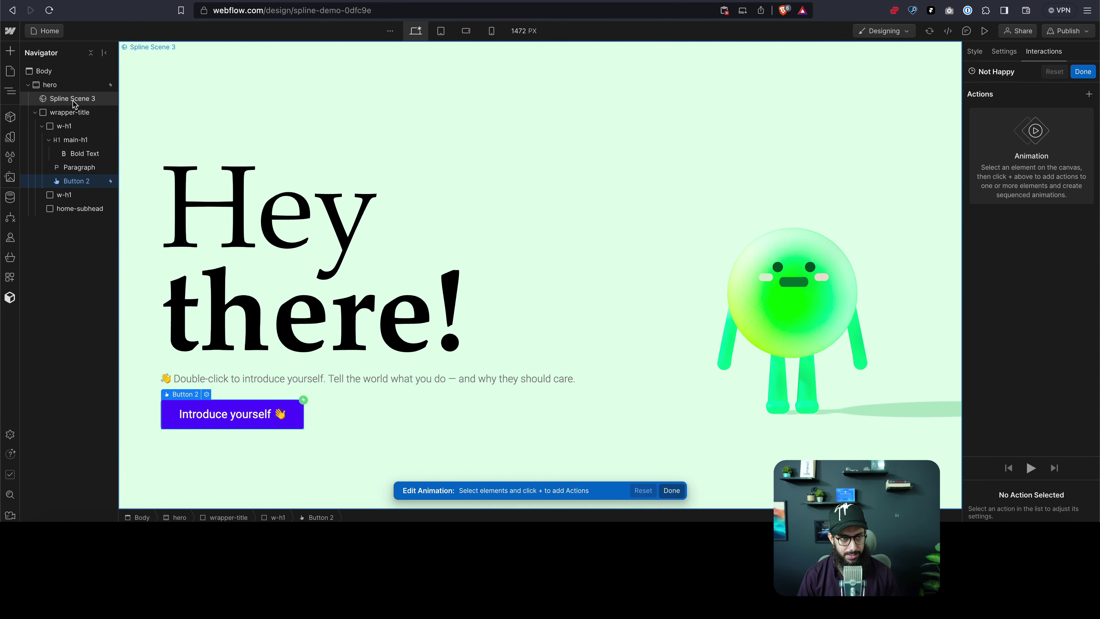
{"action": "left_click", "coordinate": [1089, 95]}
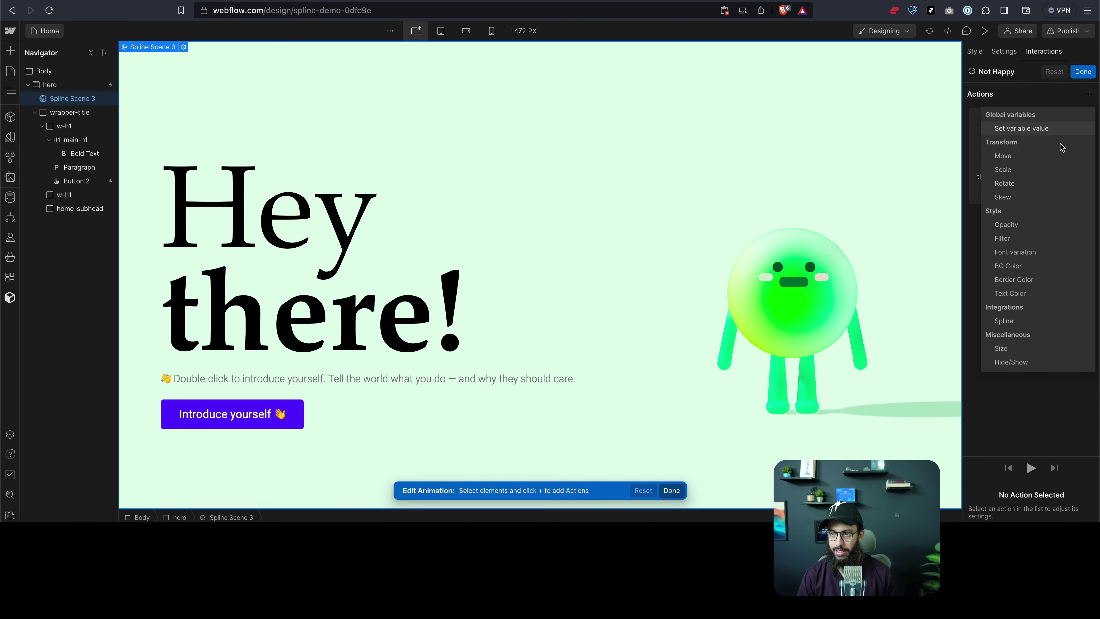
{"action": "left_click", "coordinate": [1017, 324]}
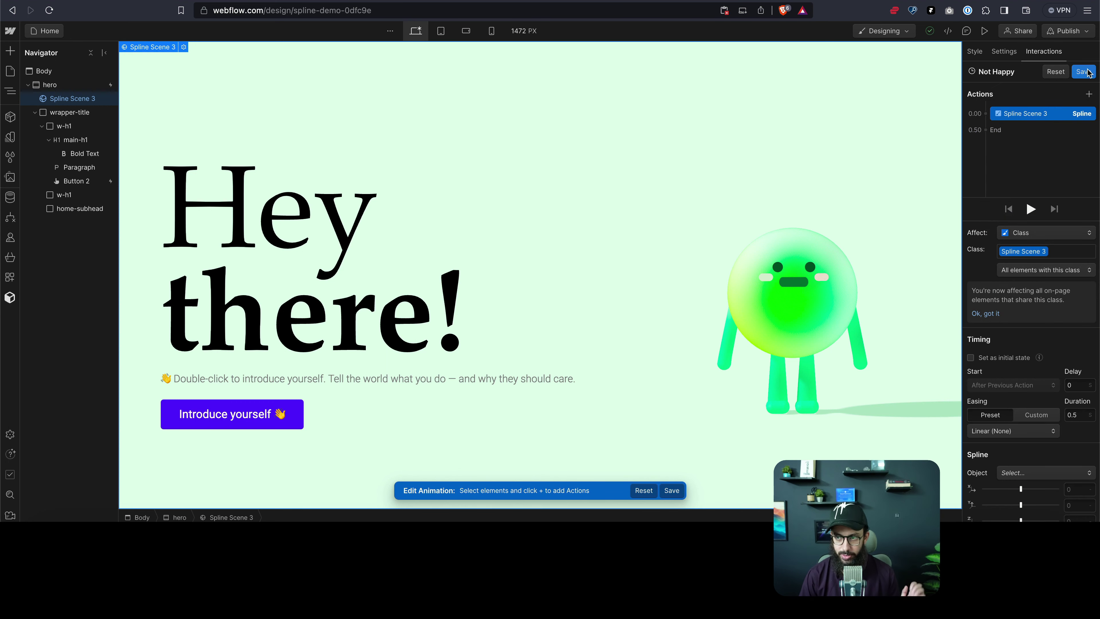
Preview the page and test the Introduce yourself button's mouse interaction
{"action": "left_click", "coordinate": [984, 32]}
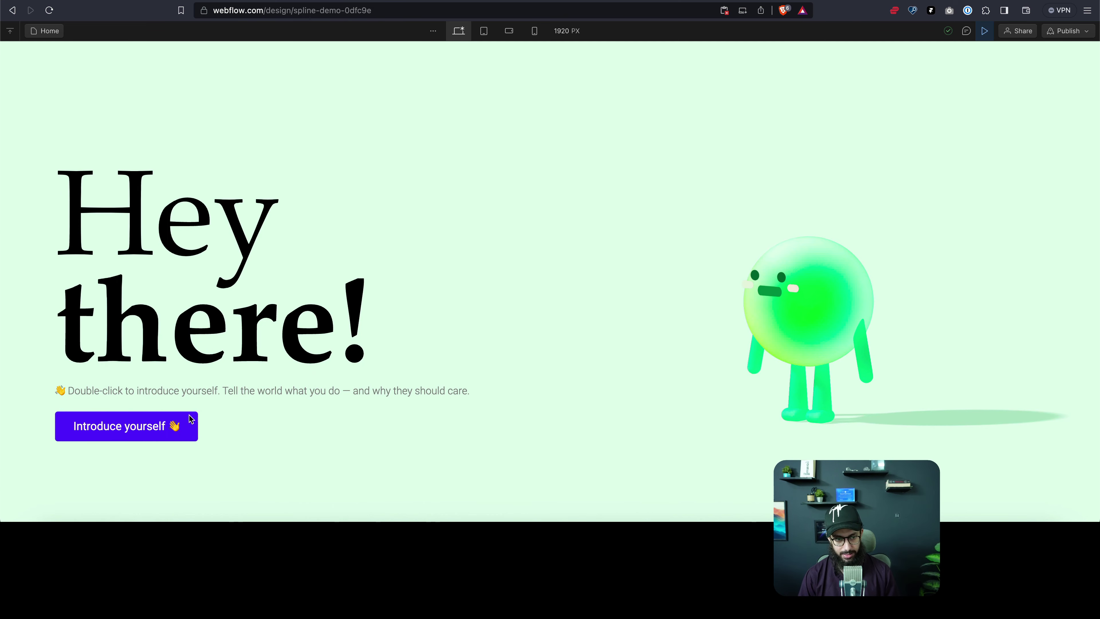
{"action": "left_click", "coordinate": [160, 425]}
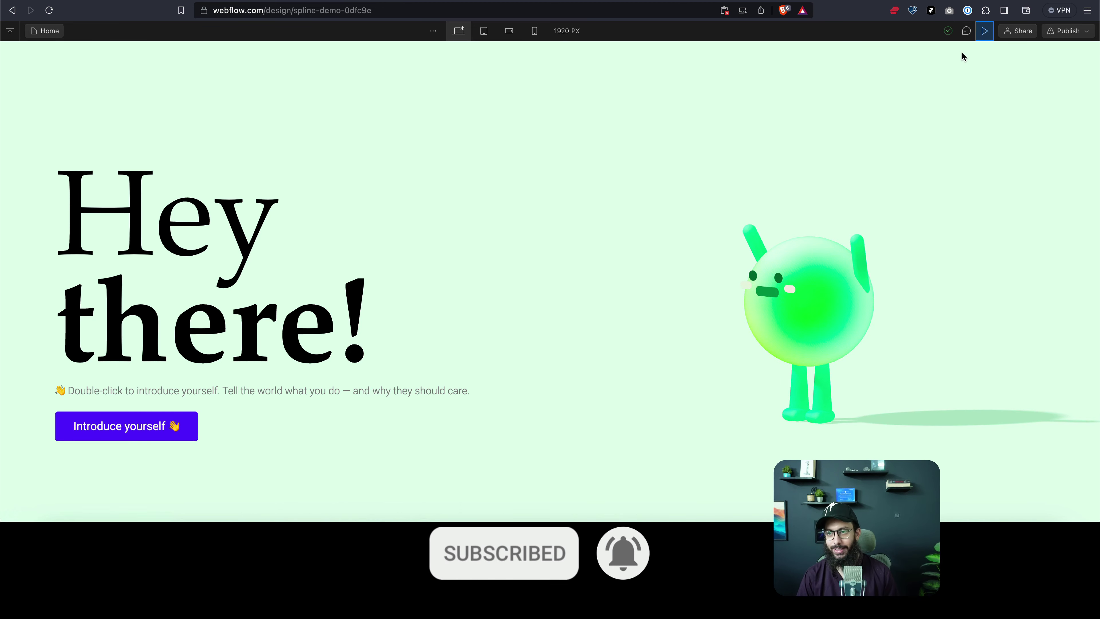
{"action": "left_click", "coordinate": [984, 31]}
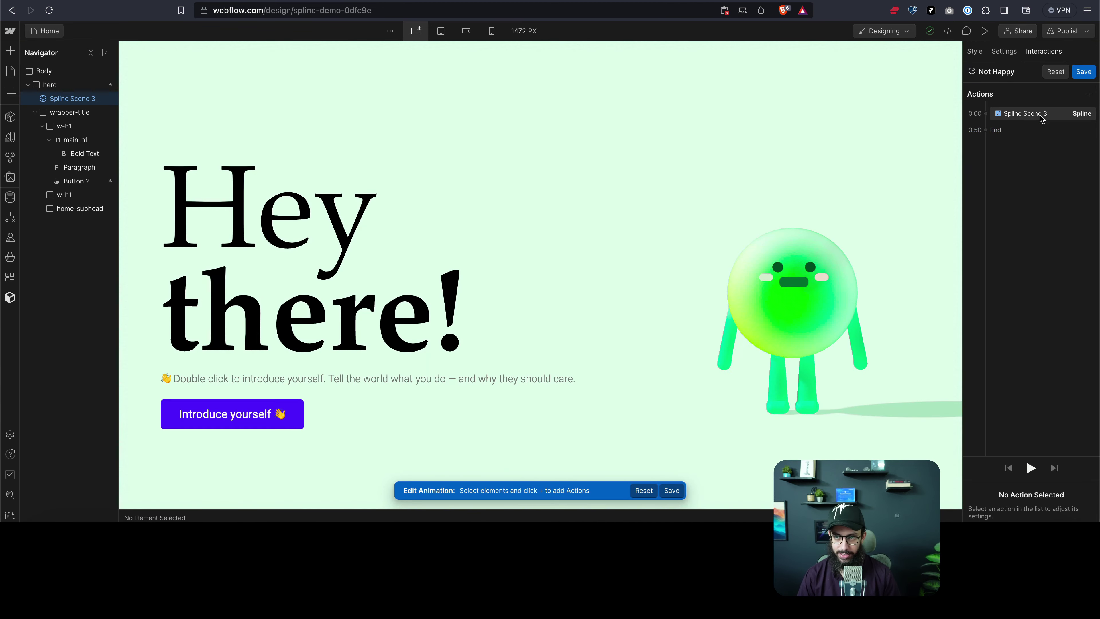
In the Not Happy Spline action, target the 手臂 group, set its Y position and X rotation to 0, and save
{"action": "left_click", "coordinate": [1042, 114]}
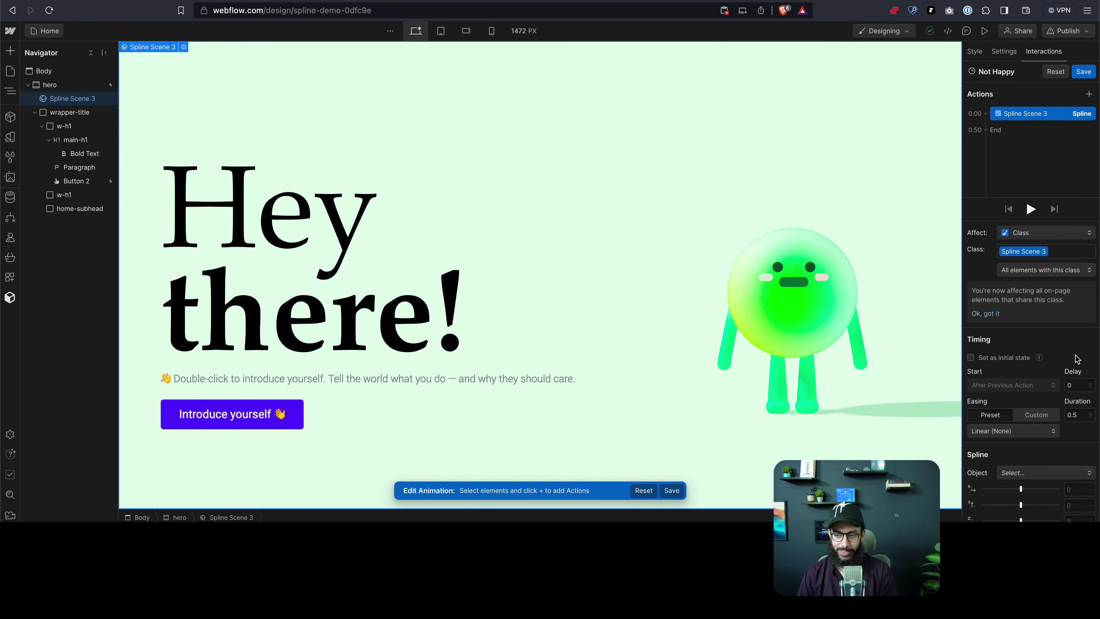
{"action": "scroll", "coordinate": [1078, 358], "scroll_direction": "down", "scroll_amount": 2}
{"action": "left_click", "coordinate": [1035, 420]}
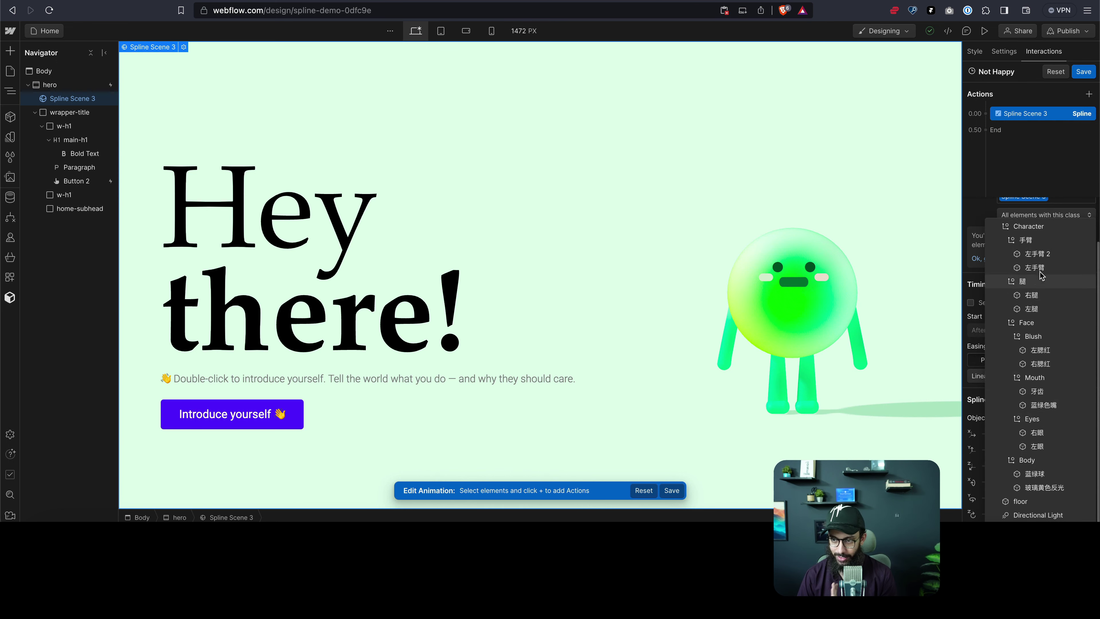
{"action": "left_click", "coordinate": [1026, 239]}
{"action": "scroll", "coordinate": [1080, 466], "scroll_direction": "down", "scroll_amount": 1}
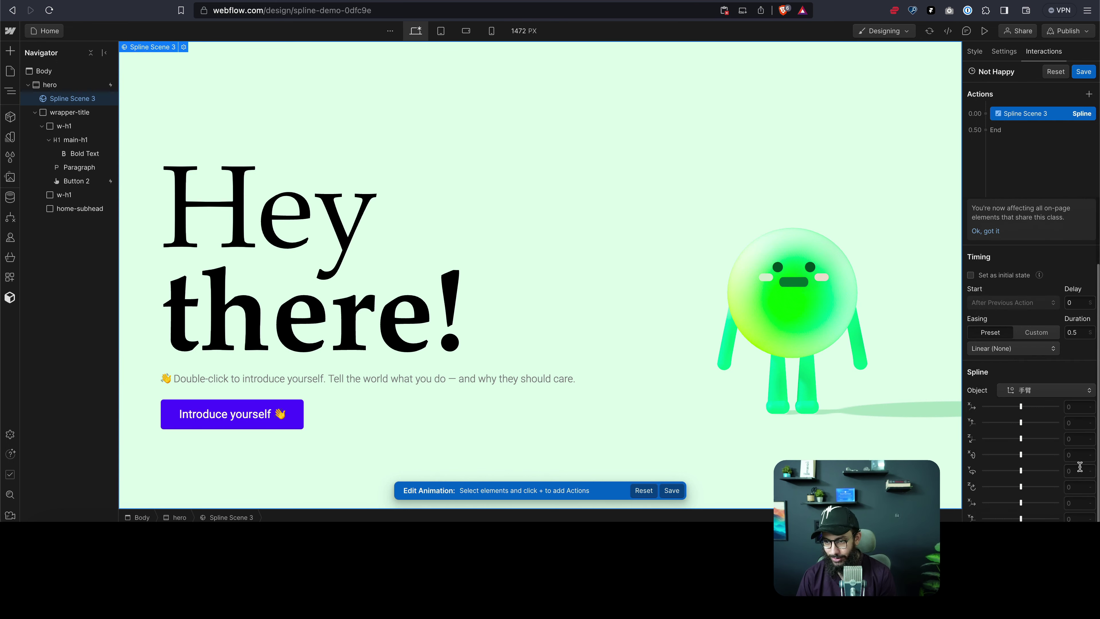
{"action": "left_click", "coordinate": [1076, 423]}
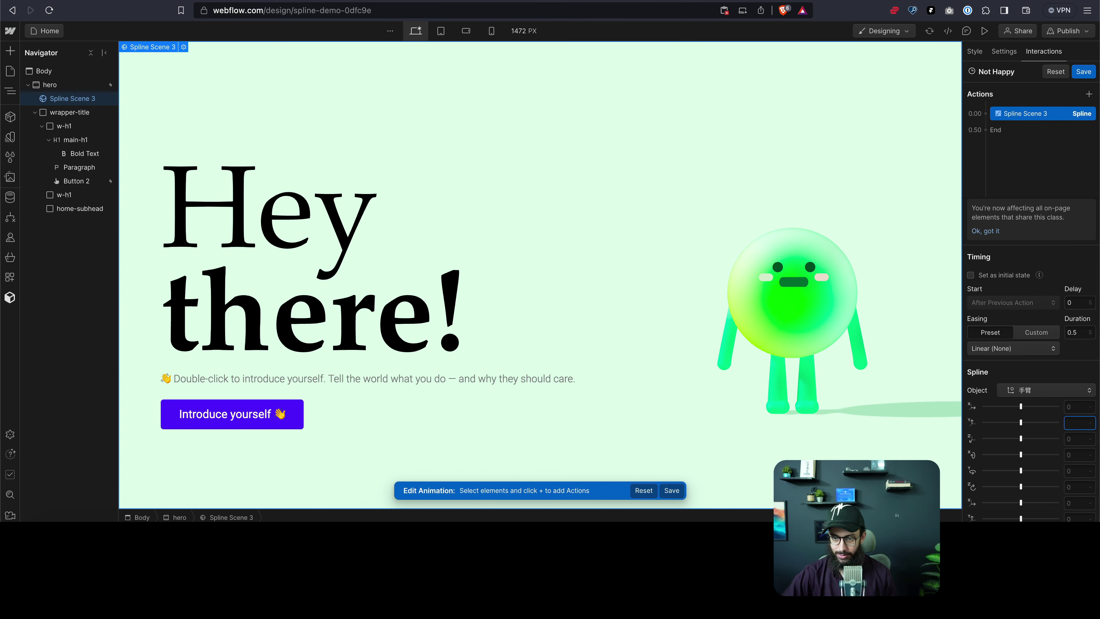
{"action": "type", "text": "0"}
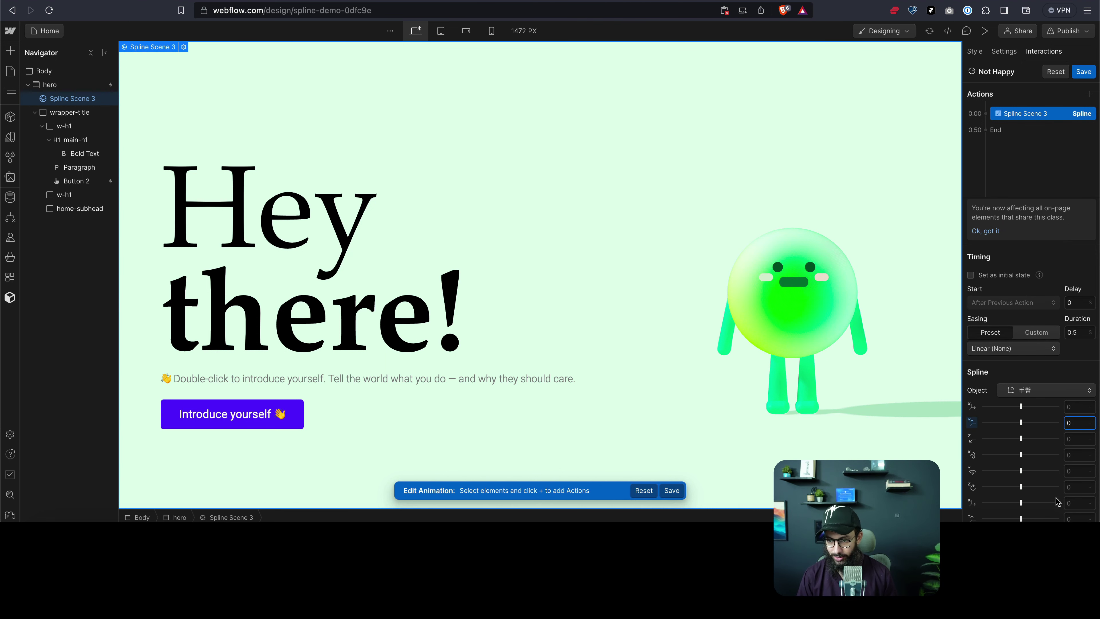
{"action": "left_click", "coordinate": [1073, 456]}
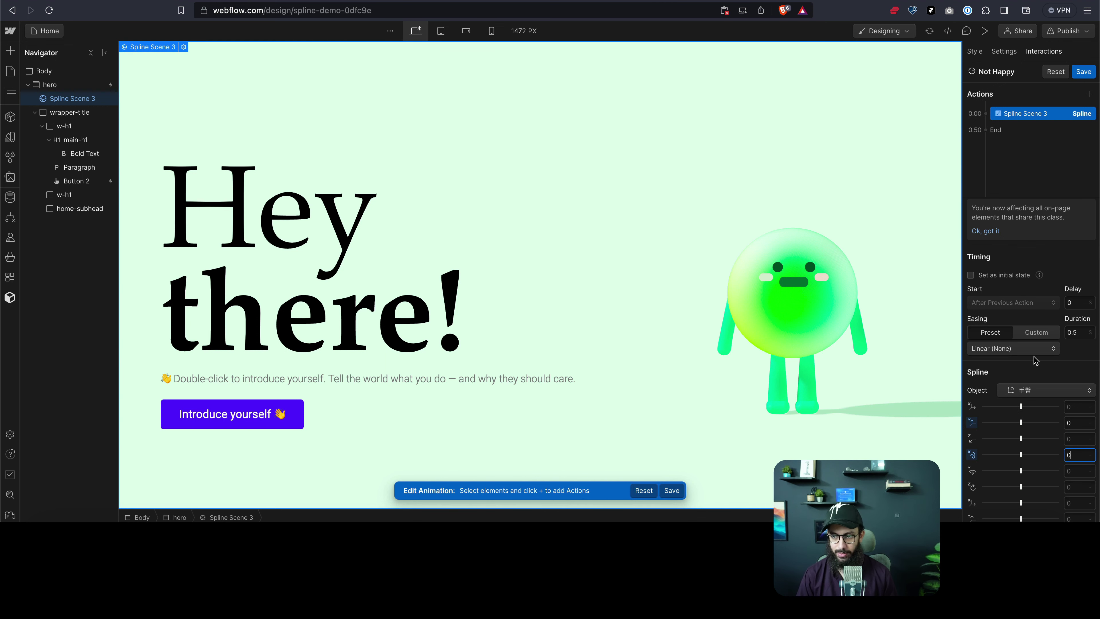
{"action": "left_click", "coordinate": [1084, 73]}
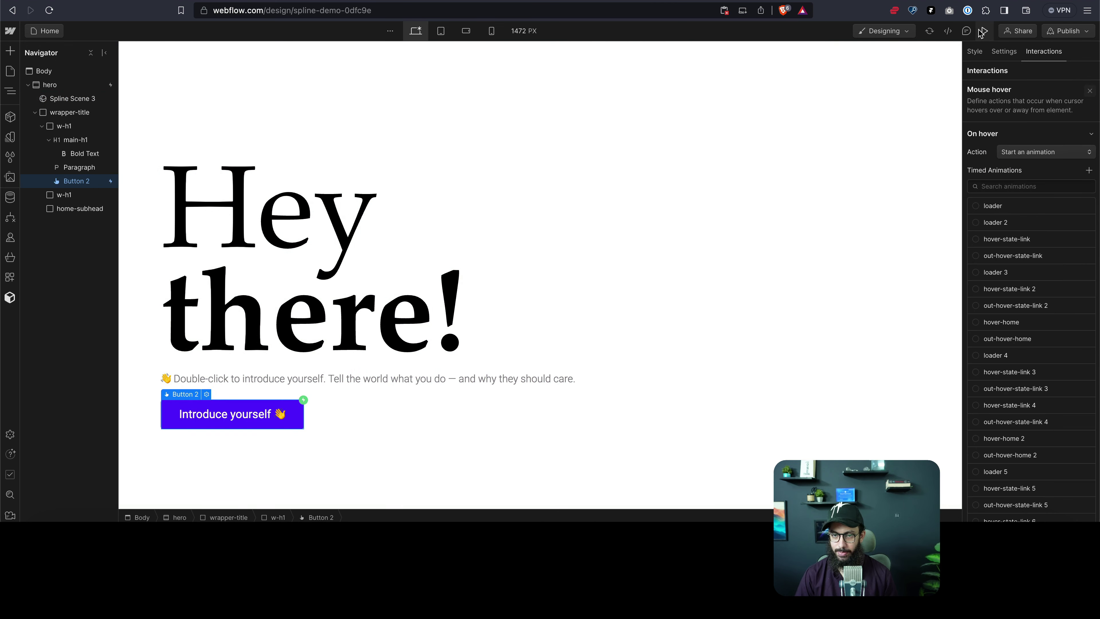
Preview the page to check how the character's arms react when the pointer enters and leaves the button
{"action": "left_click", "coordinate": [985, 30]}
{"action": "mouse_move", "coordinate": [169, 438]}
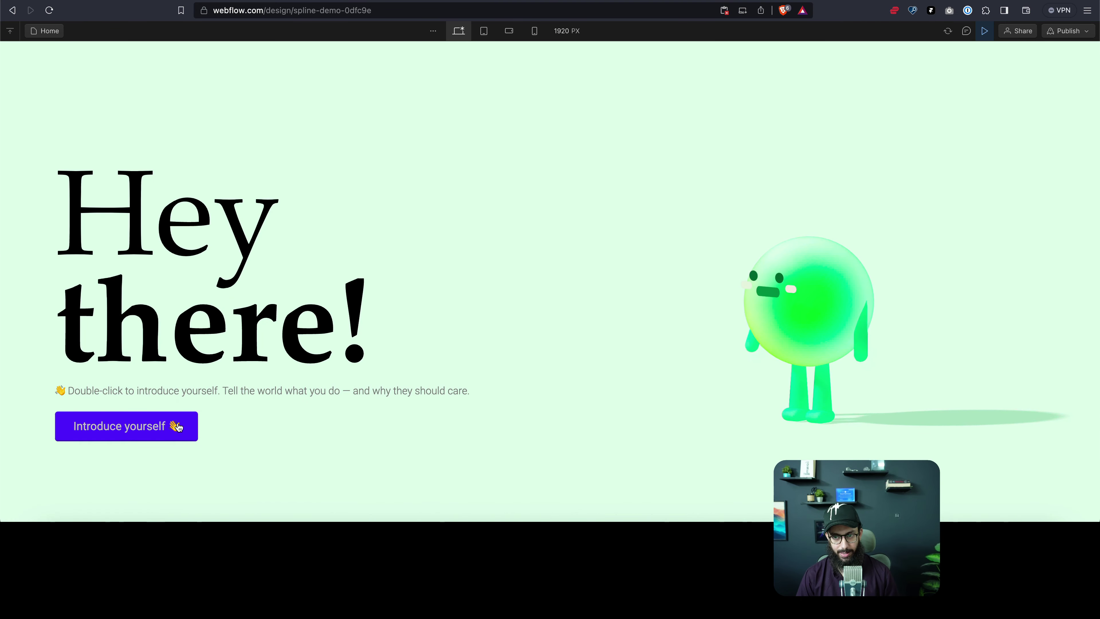
{"action": "key", "text": "Escape"}
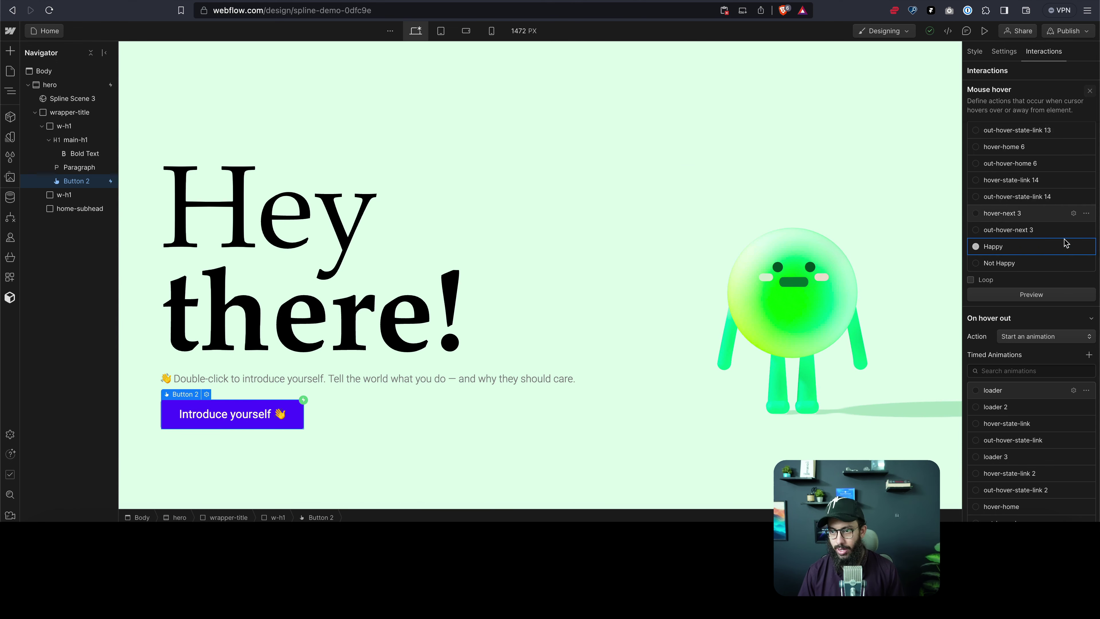
Add a second Spline action for Spline Scene 3 to the Happy animation, running with the previous action
{"action": "left_click", "coordinate": [1074, 246]}
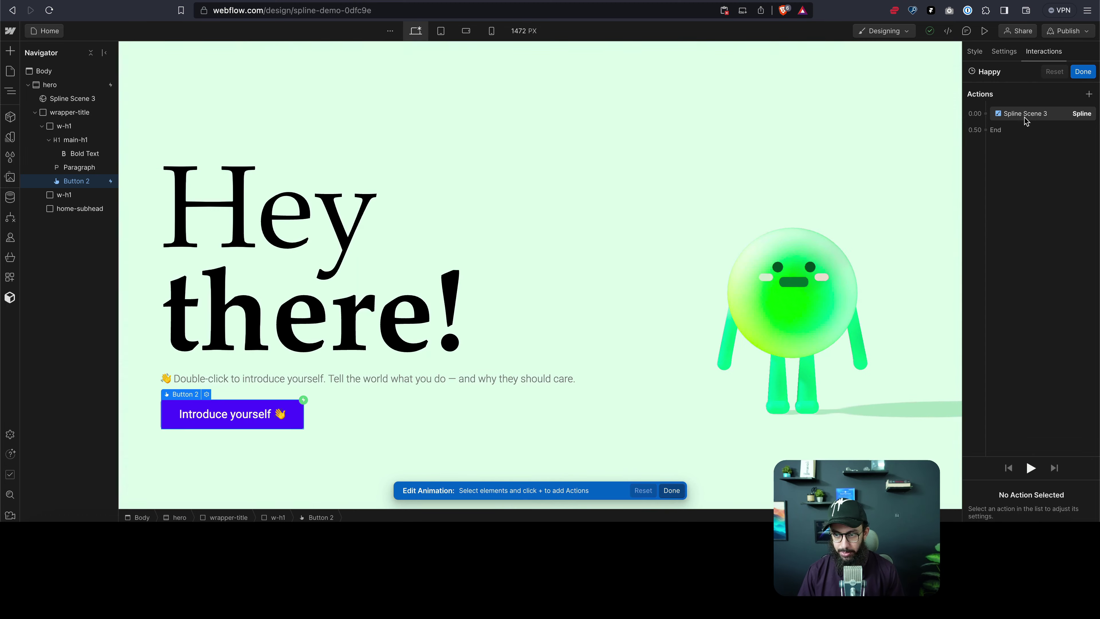
{"action": "left_click", "coordinate": [1014, 115]}
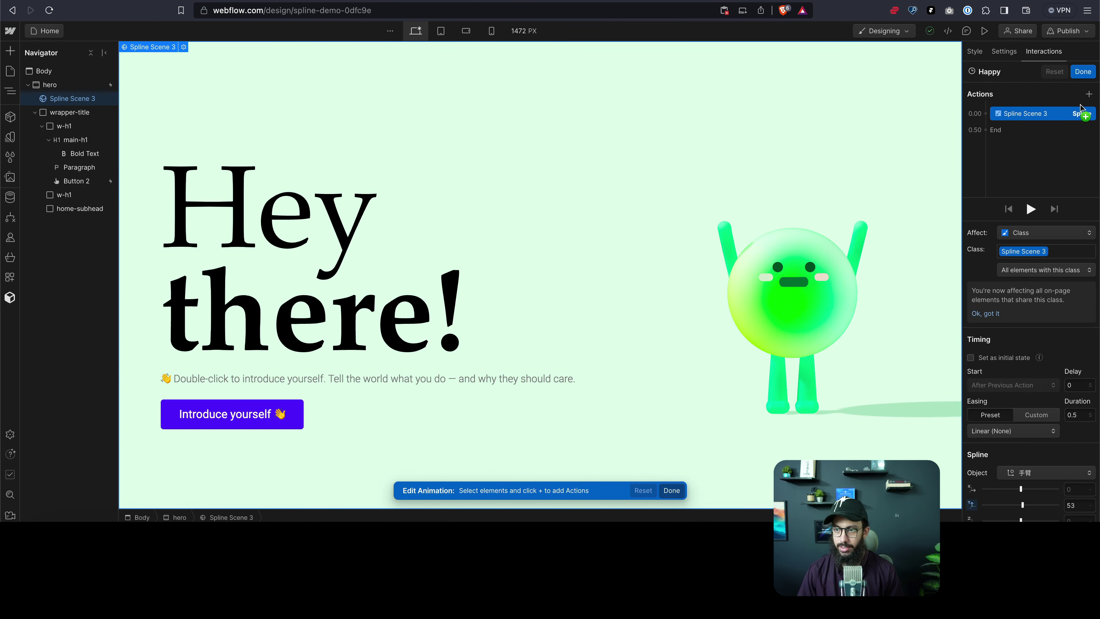
{"action": "left_click", "coordinate": [1089, 94]}
{"action": "left_click", "coordinate": [1059, 99]}
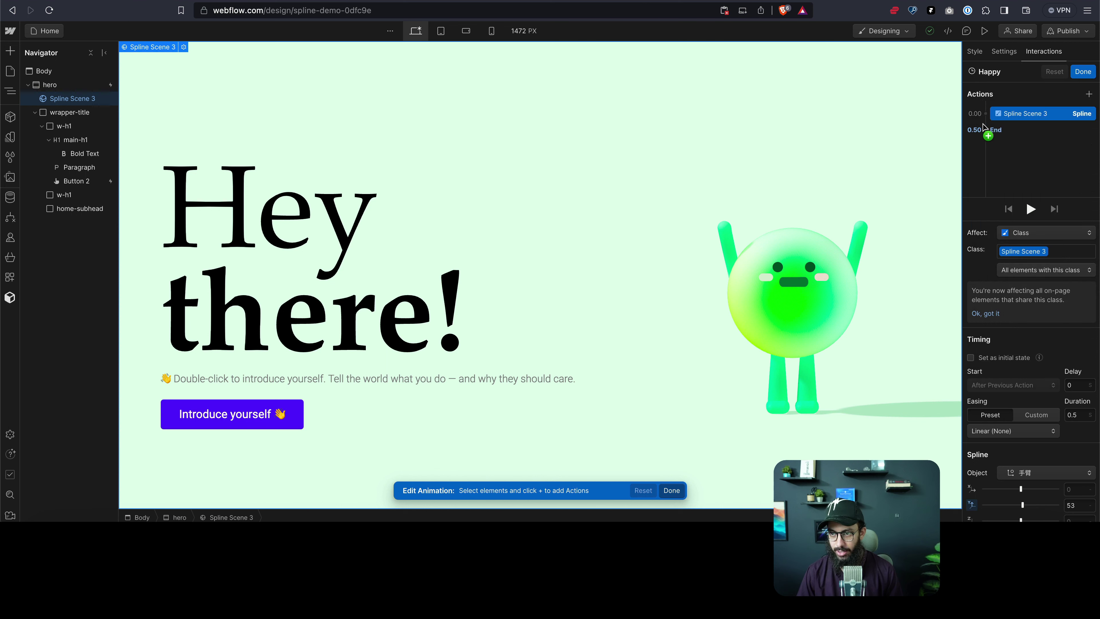
{"action": "left_click", "coordinate": [984, 115]}
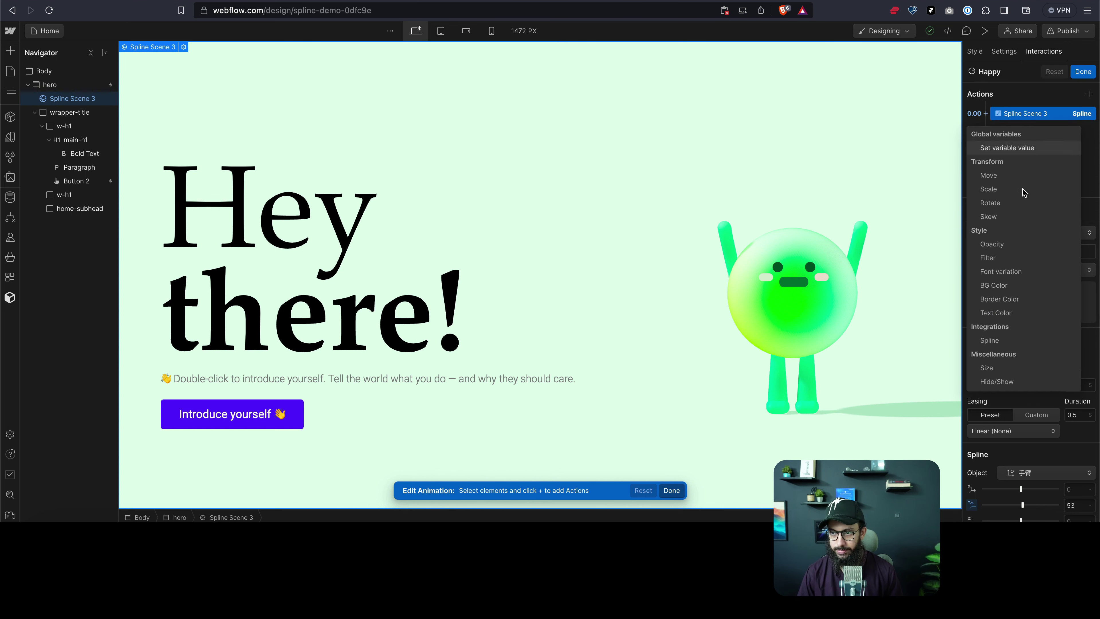
{"action": "left_click", "coordinate": [996, 340]}
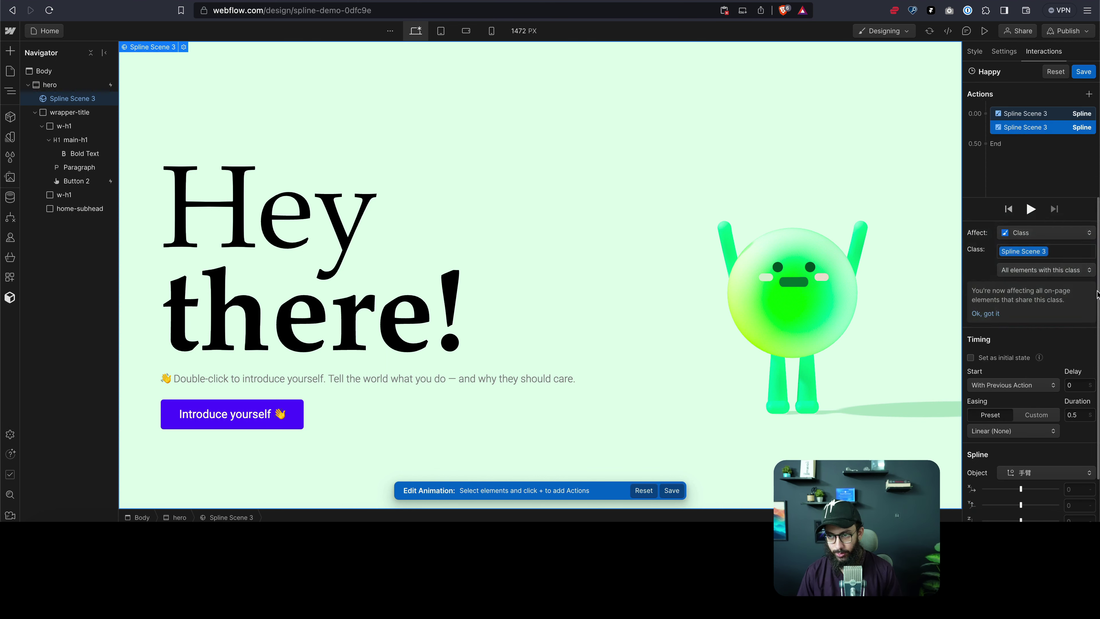
Target the Face group in the second Happy action, set its Y scale to 1.5, and save the animation
{"action": "scroll", "coordinate": [1070, 440], "scroll_direction": "down", "scroll_amount": 2}
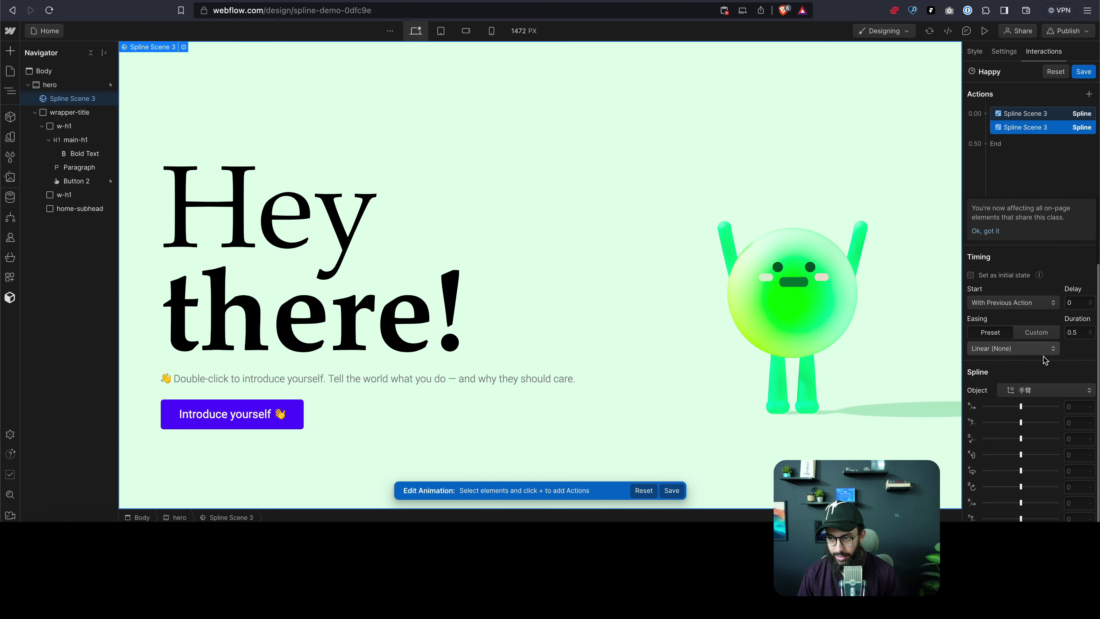
{"action": "left_click", "coordinate": [1035, 391]}
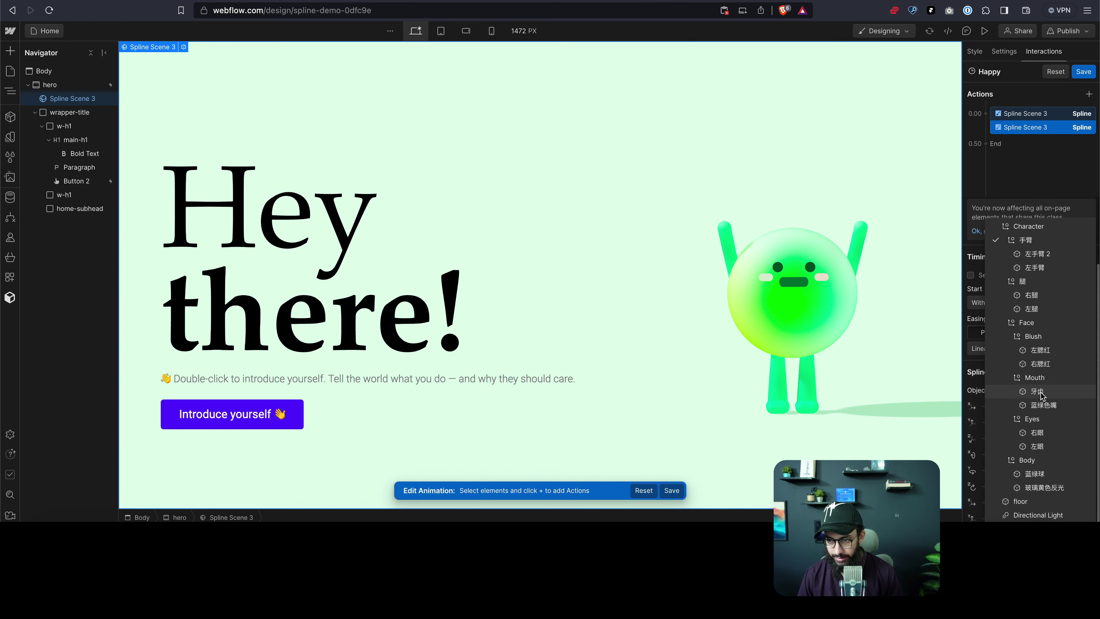
{"action": "left_click", "coordinate": [1037, 324]}
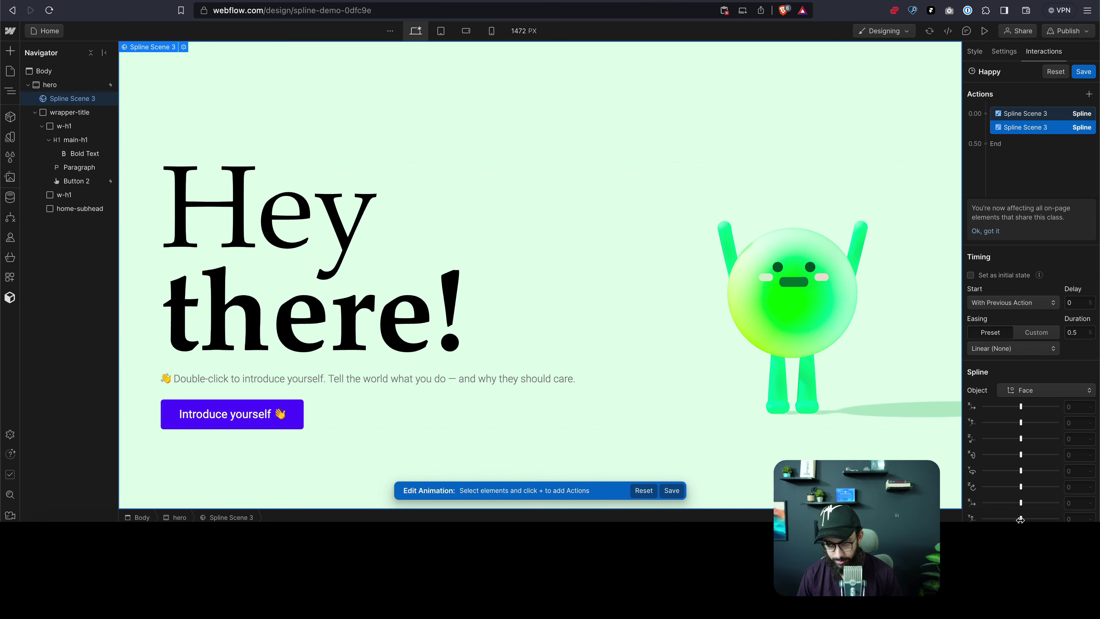
{"action": "left_click_drag", "start_coordinate": [1021, 519], "coordinate": [1027, 519]}
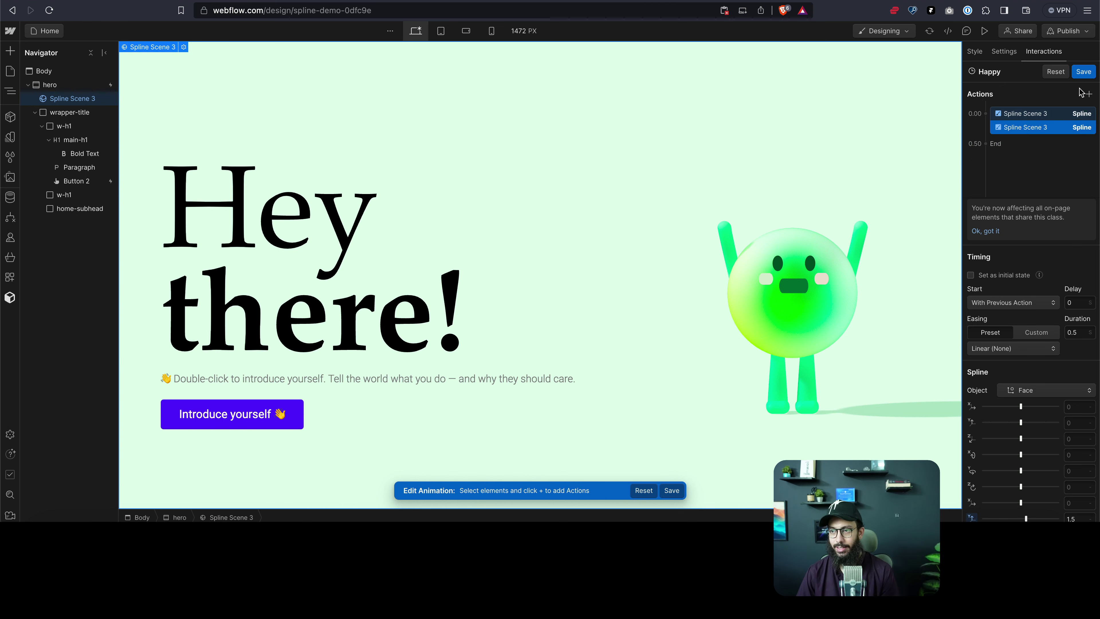
{"action": "left_click", "coordinate": [1079, 73]}
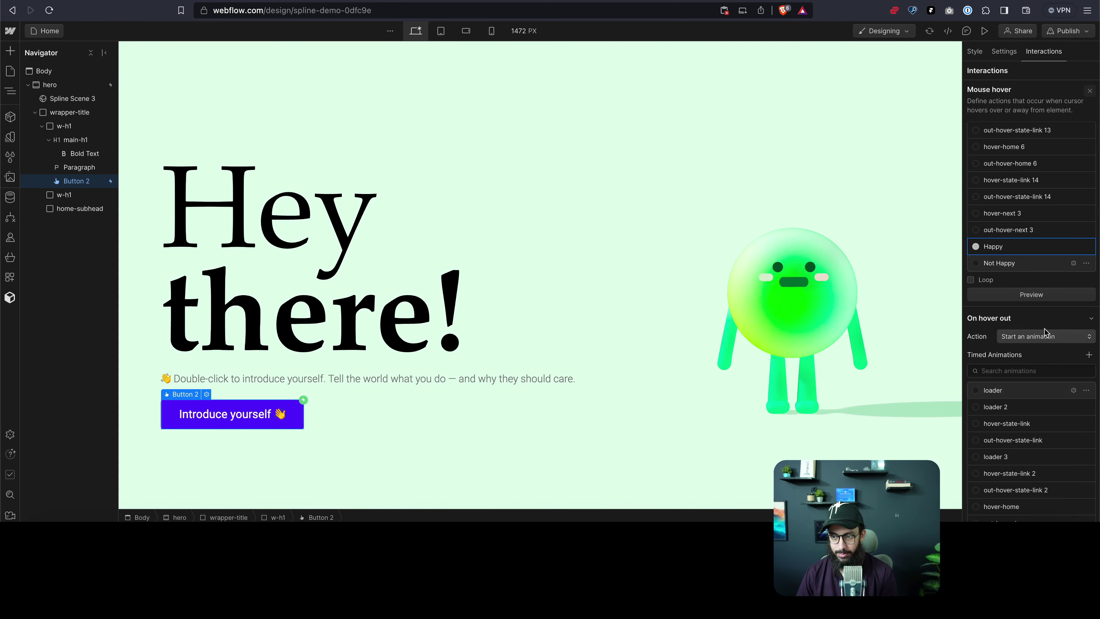
Add a second Spline action for Spline Scene 3 to the Not Happy animation, after the existing one
{"action": "left_click", "coordinate": [1075, 263]}
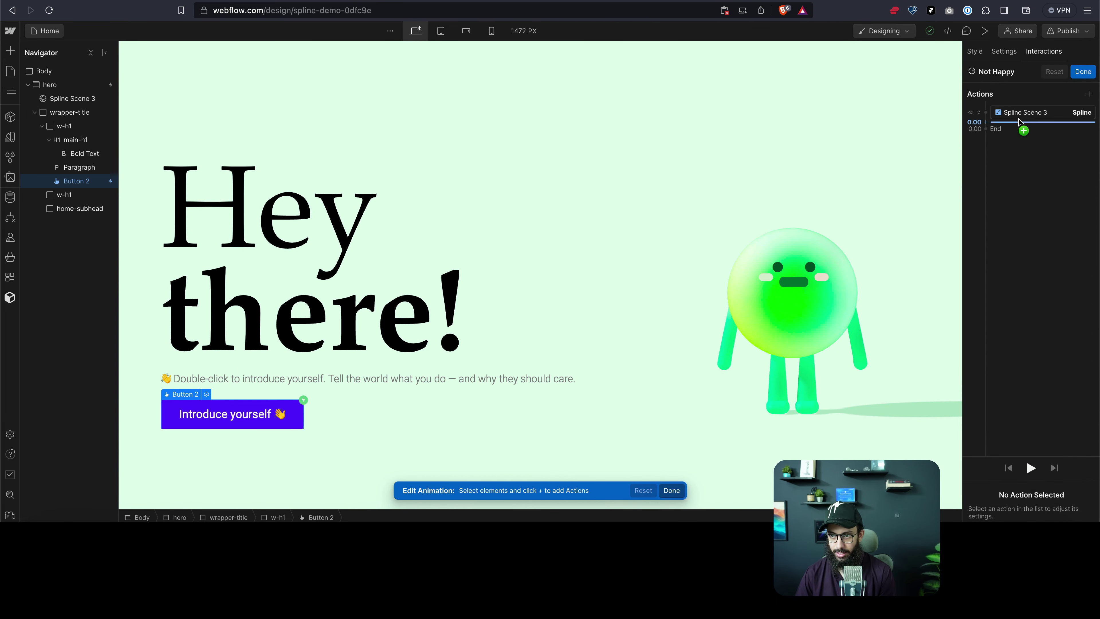
{"action": "left_click", "coordinate": [1022, 123]}
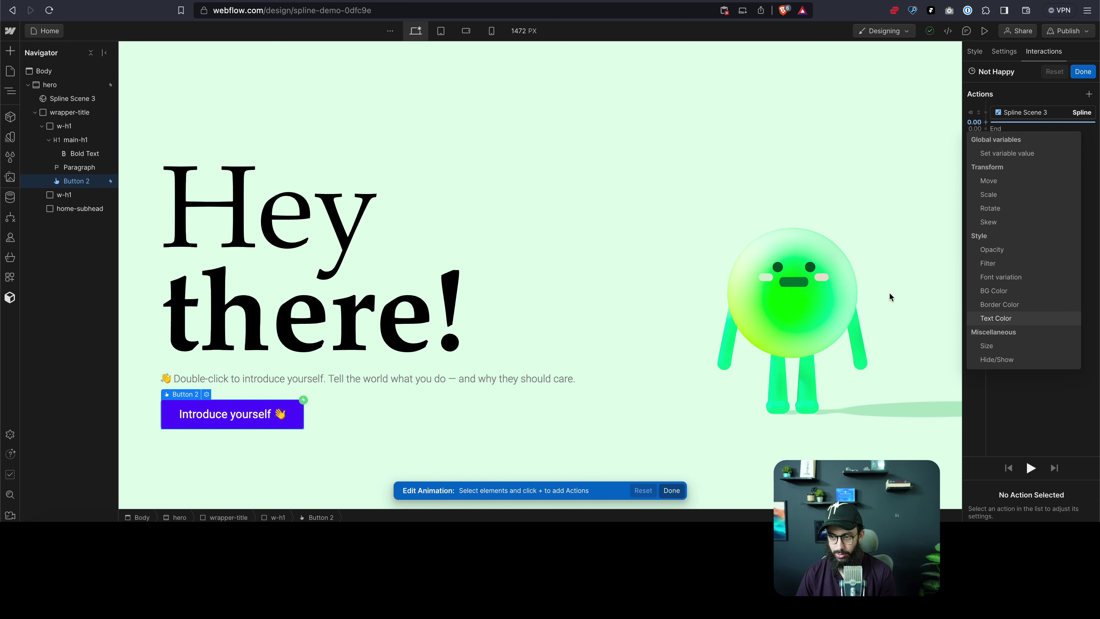
{"action": "left_click", "coordinate": [69, 98]}
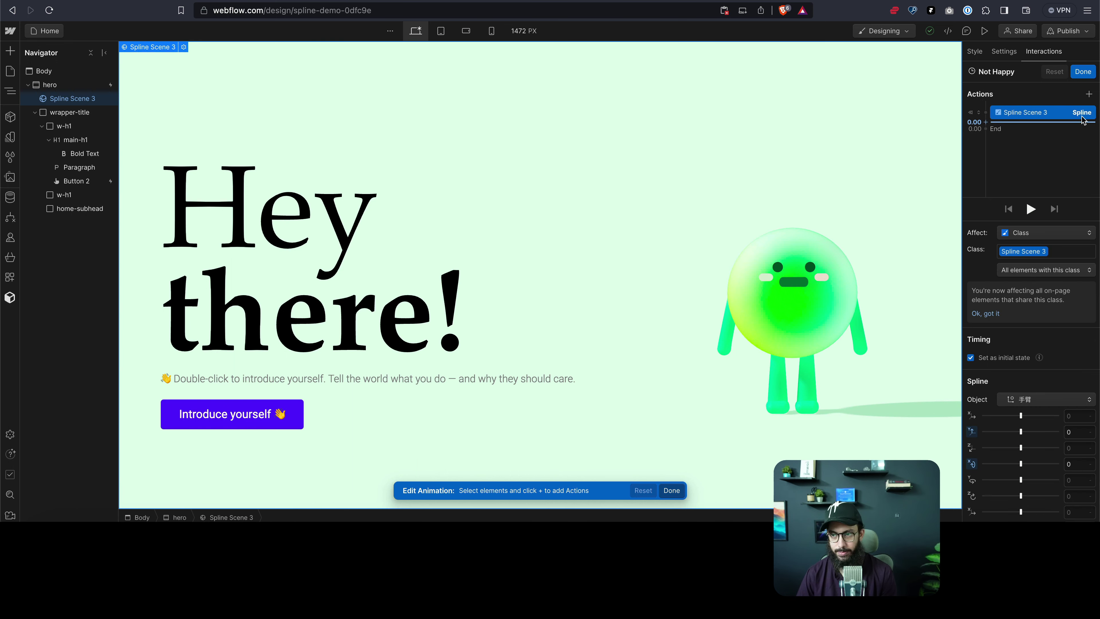
{"action": "left_click", "coordinate": [1022, 123]}
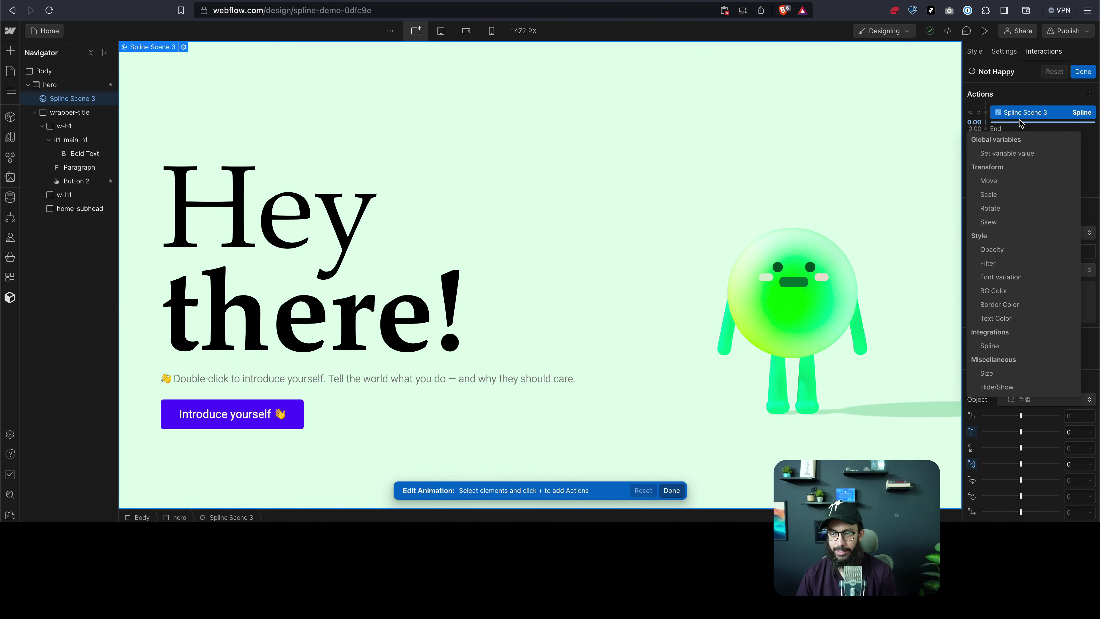
{"action": "left_click", "coordinate": [1000, 352]}
{"action": "left_click", "coordinate": [1001, 357]}
{"action": "scroll", "coordinate": [1035, 411], "scroll_direction": "down", "scroll_amount": 3}
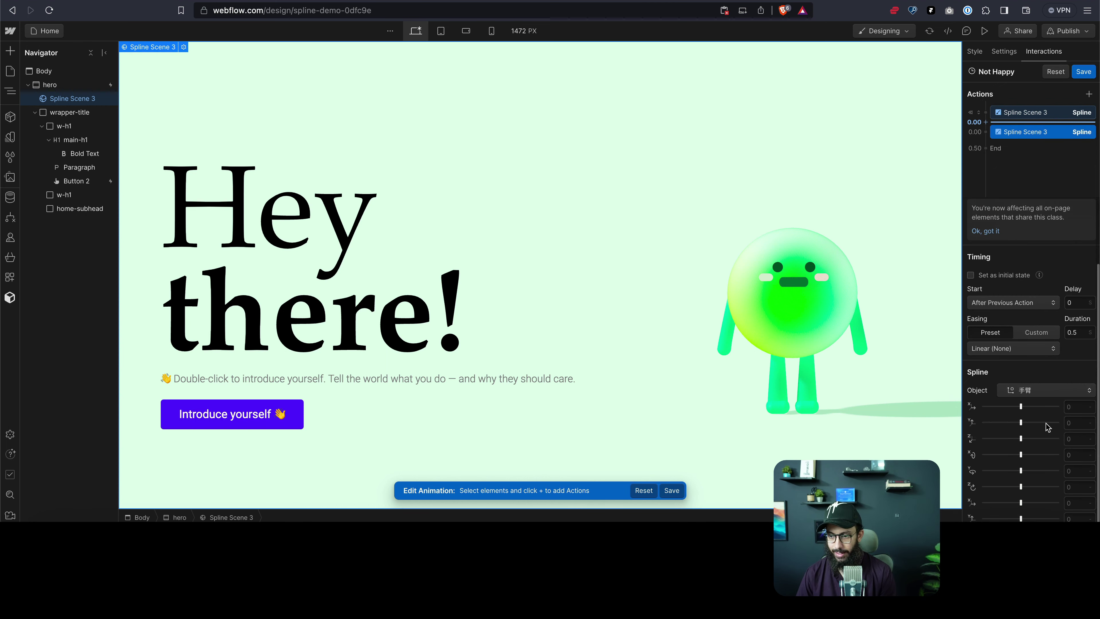
Target the Face group in the second Not Happy action, set its Y scale to 1, save the animation, and preview the page
{"action": "left_click", "coordinate": [1040, 392]}
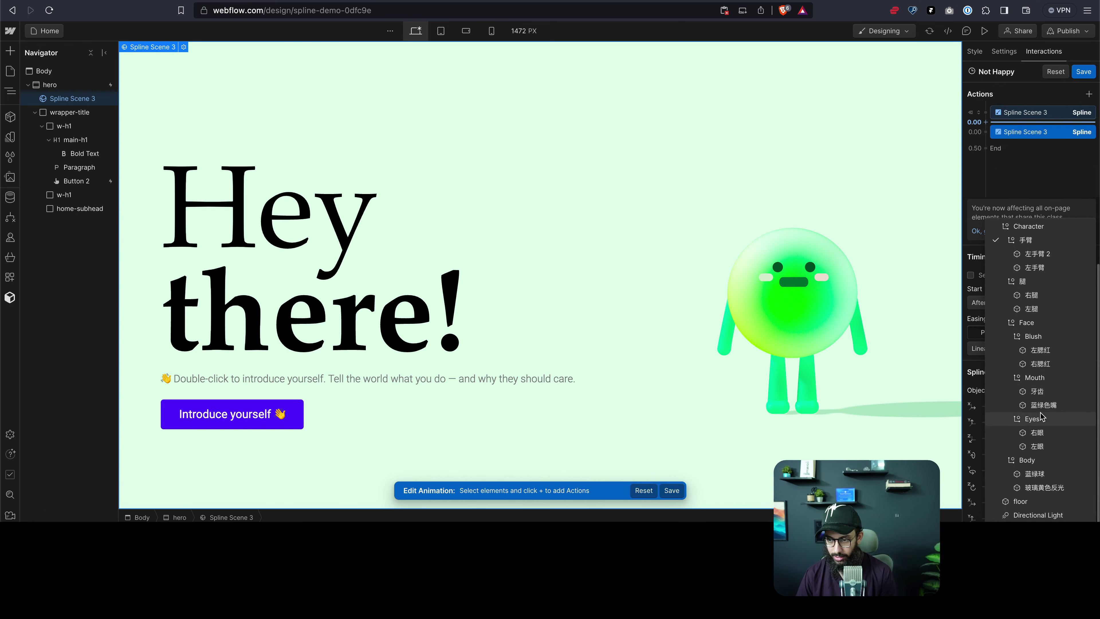
{"action": "left_click", "coordinate": [1026, 323]}
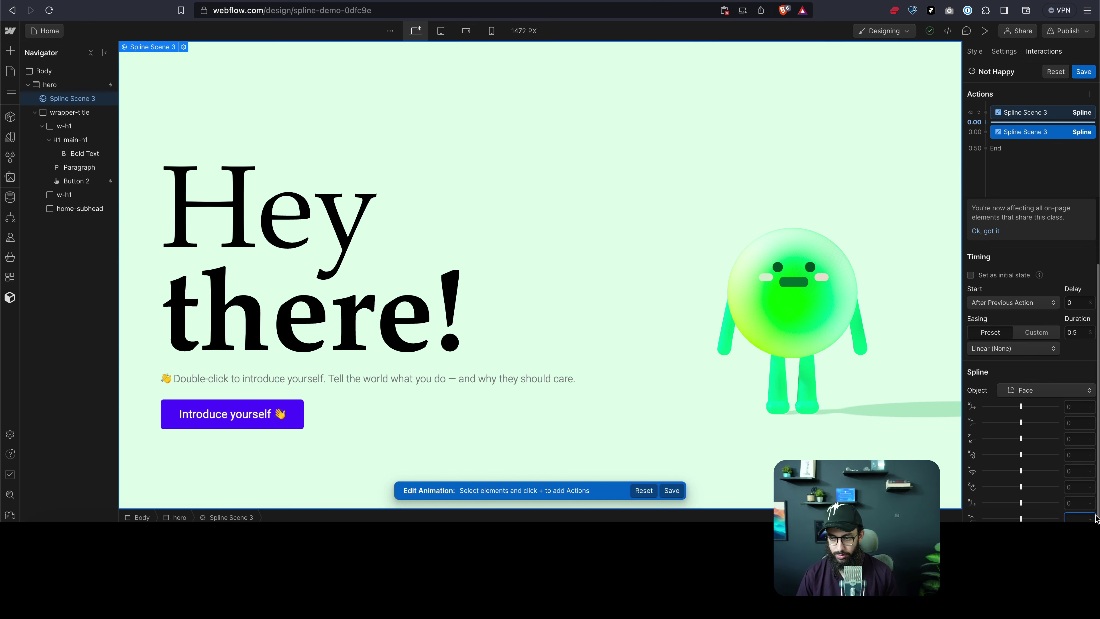
{"action": "type", "text": "1"}
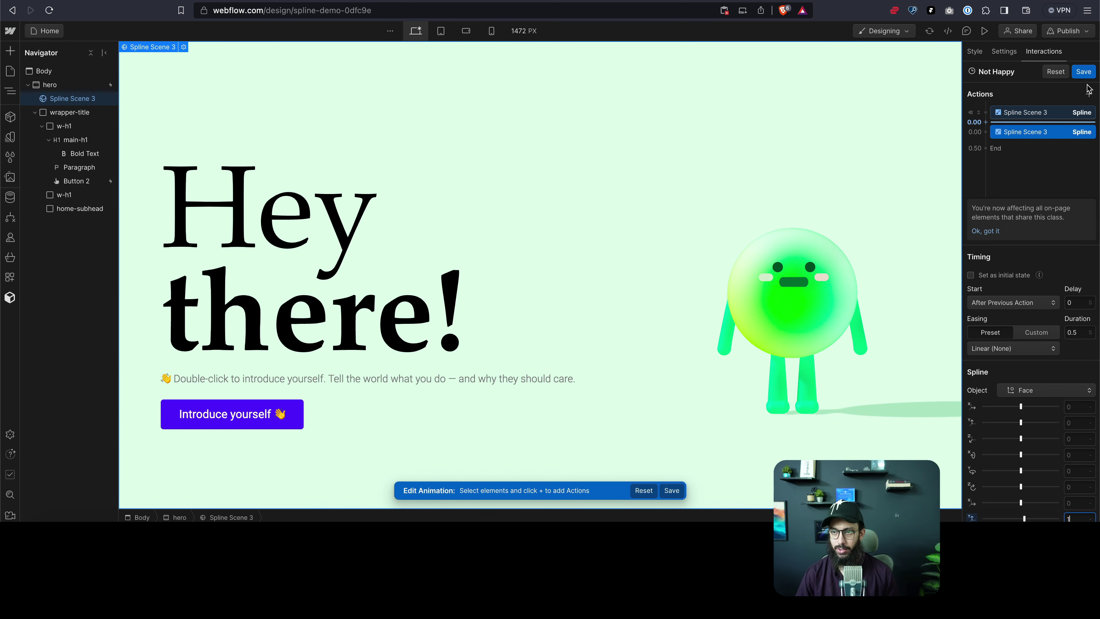
{"action": "left_click", "coordinate": [1084, 71]}
{"action": "left_click", "coordinate": [985, 31]}
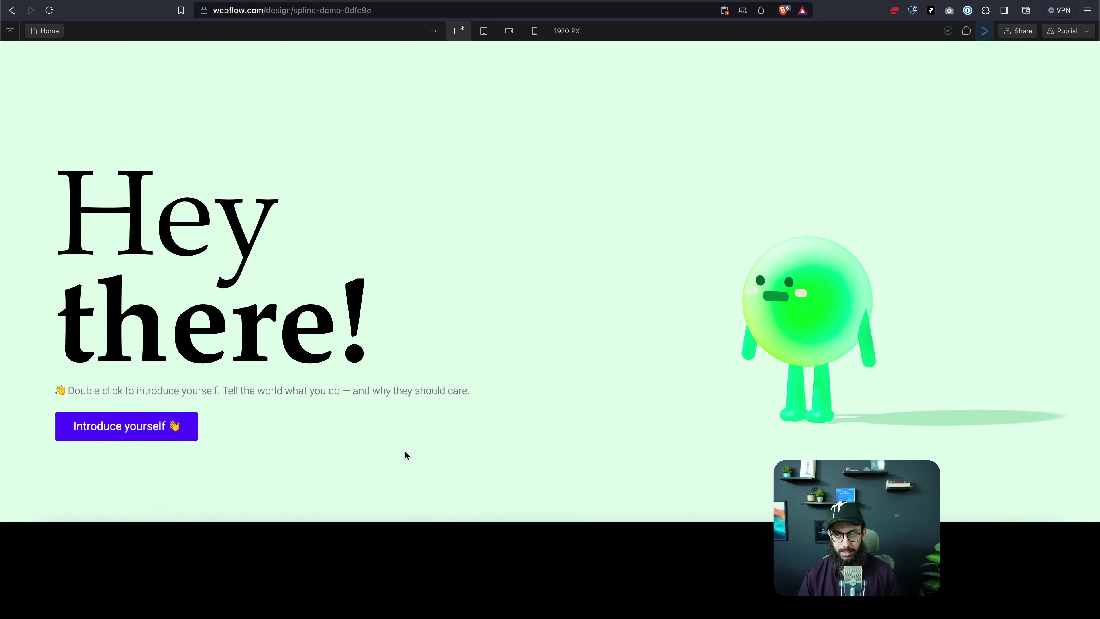
Exit the preview and reopen the Not Happy animation for editing from Button 2's mouse hover trigger
{"action": "left_click", "coordinate": [985, 31]}
{"action": "left_click", "coordinate": [1030, 129]}
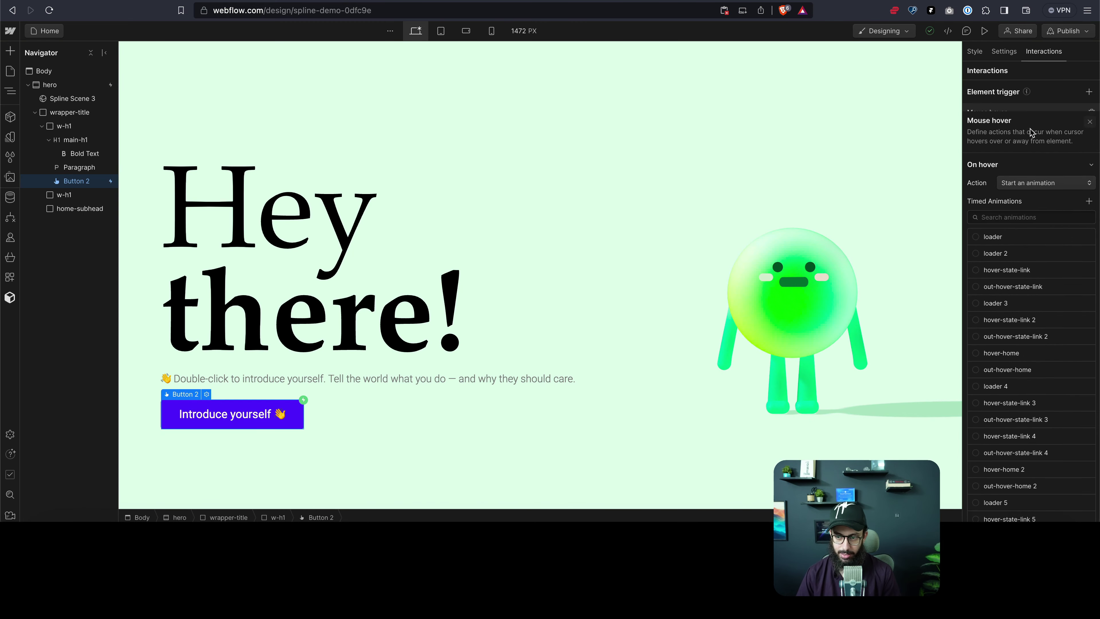
{"action": "scroll", "coordinate": [1042, 351], "scroll_direction": "down", "scroll_amount": 15}
{"action": "left_click", "coordinate": [1031, 245]}
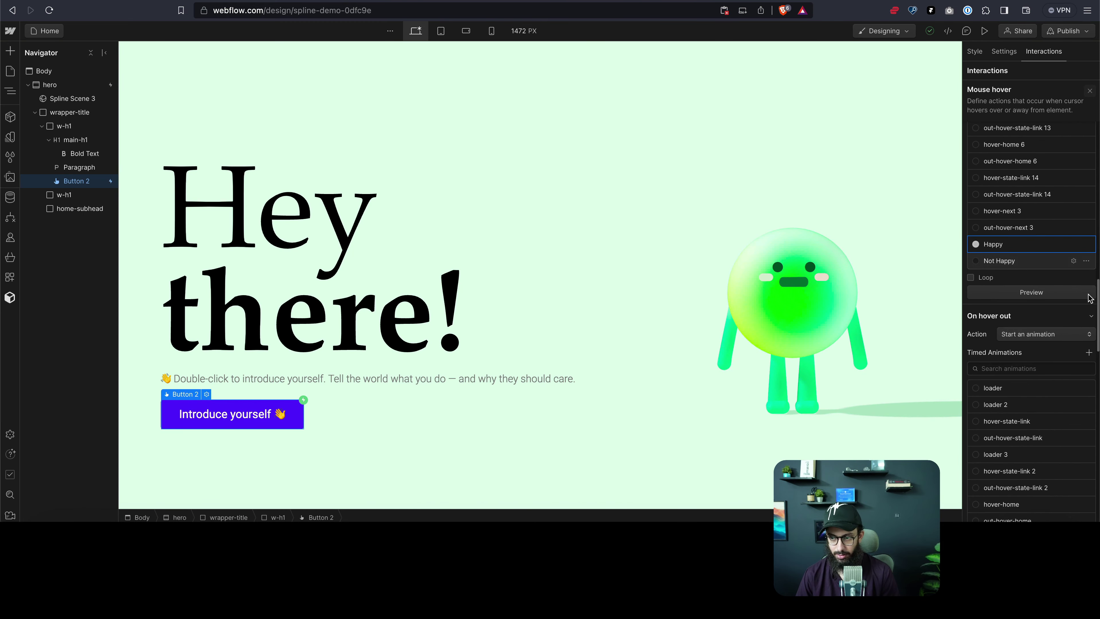
{"action": "left_click", "coordinate": [1074, 262]}
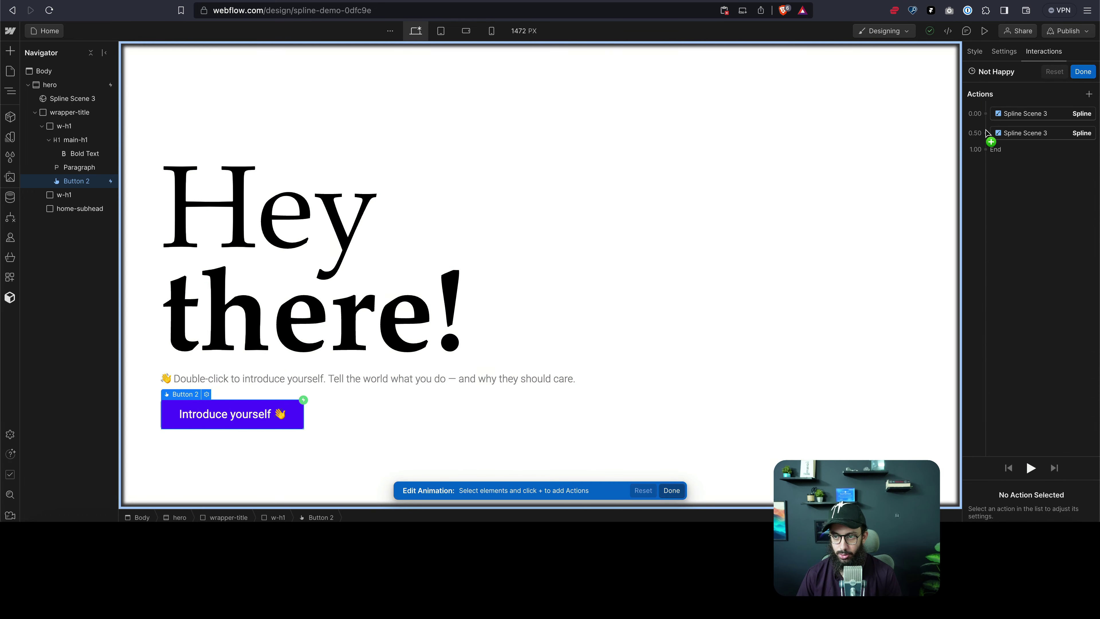
{"action": "left_click_drag", "start_coordinate": [987, 132], "coordinate": [979, 118]}
{"action": "left_click", "coordinate": [980, 117]}
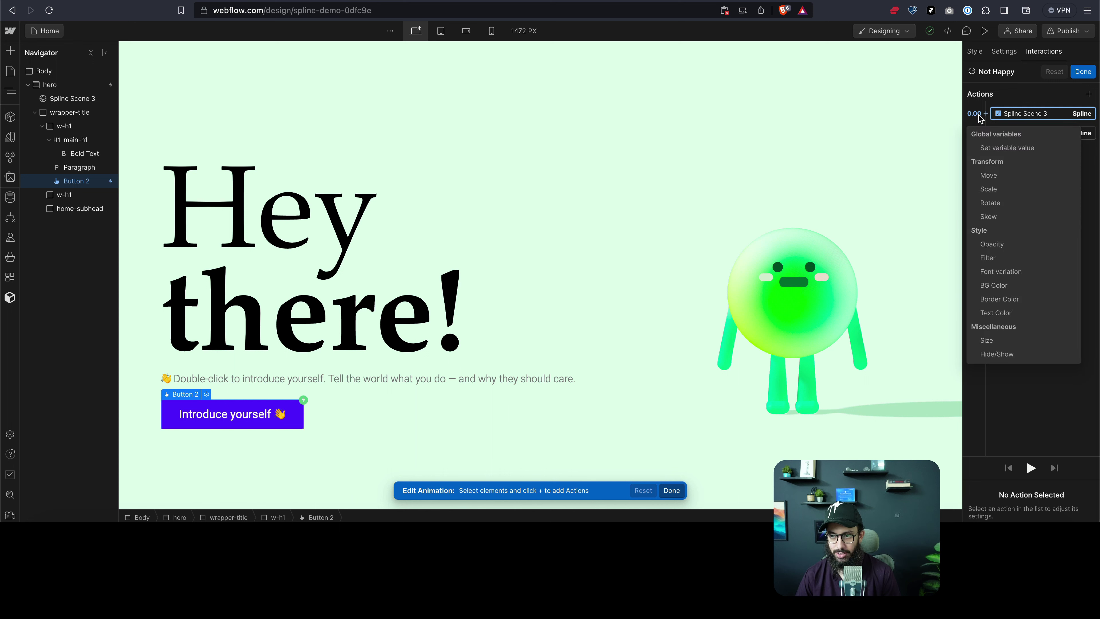
{"action": "left_click", "coordinate": [1097, 231]}
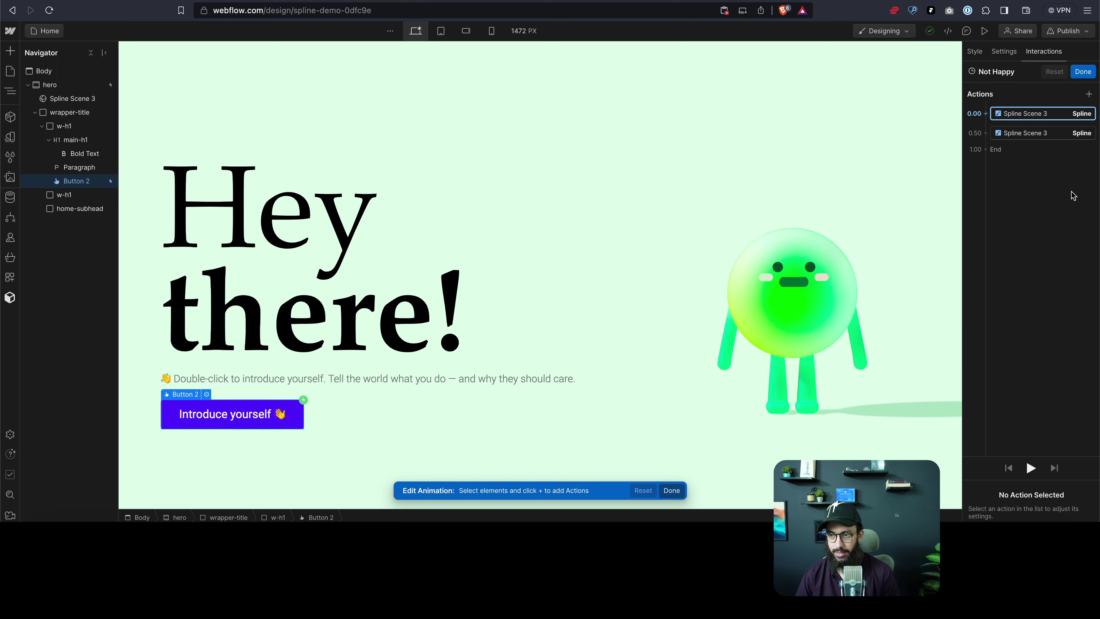
Make the second Not Happy action start with the previous action, save the animation, and preview the button hover
{"action": "left_click", "coordinate": [985, 133]}
{"action": "left_click", "coordinate": [982, 135]}
{"action": "left_click_drag", "start_coordinate": [982, 136], "coordinate": [988, 117]}
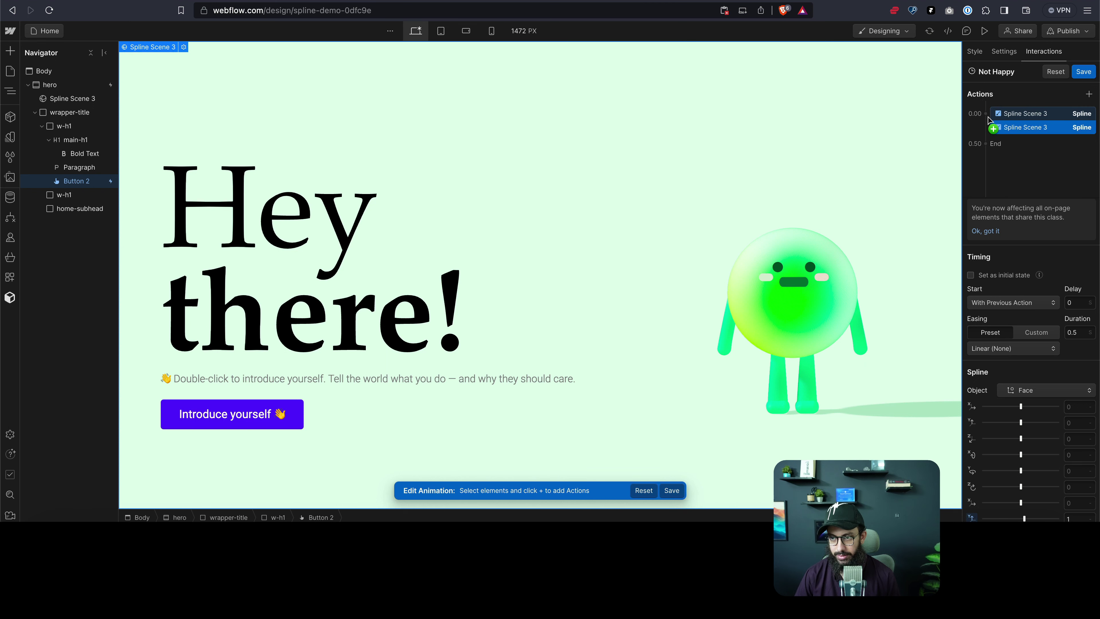
{"action": "left_click", "coordinate": [1084, 72]}
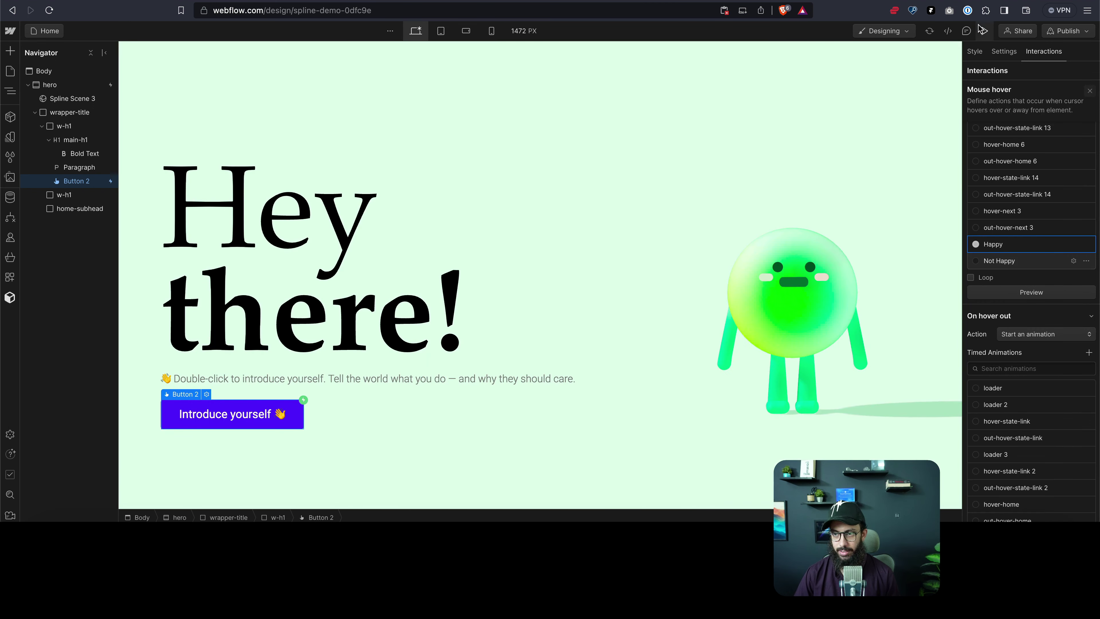
{"action": "left_click", "coordinate": [985, 31]}
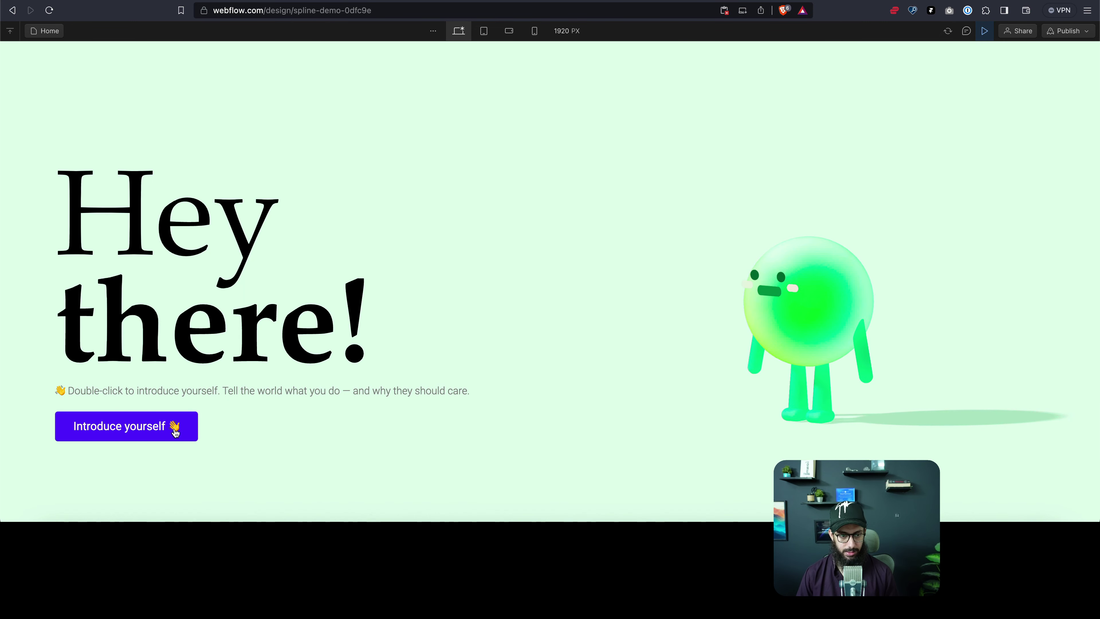